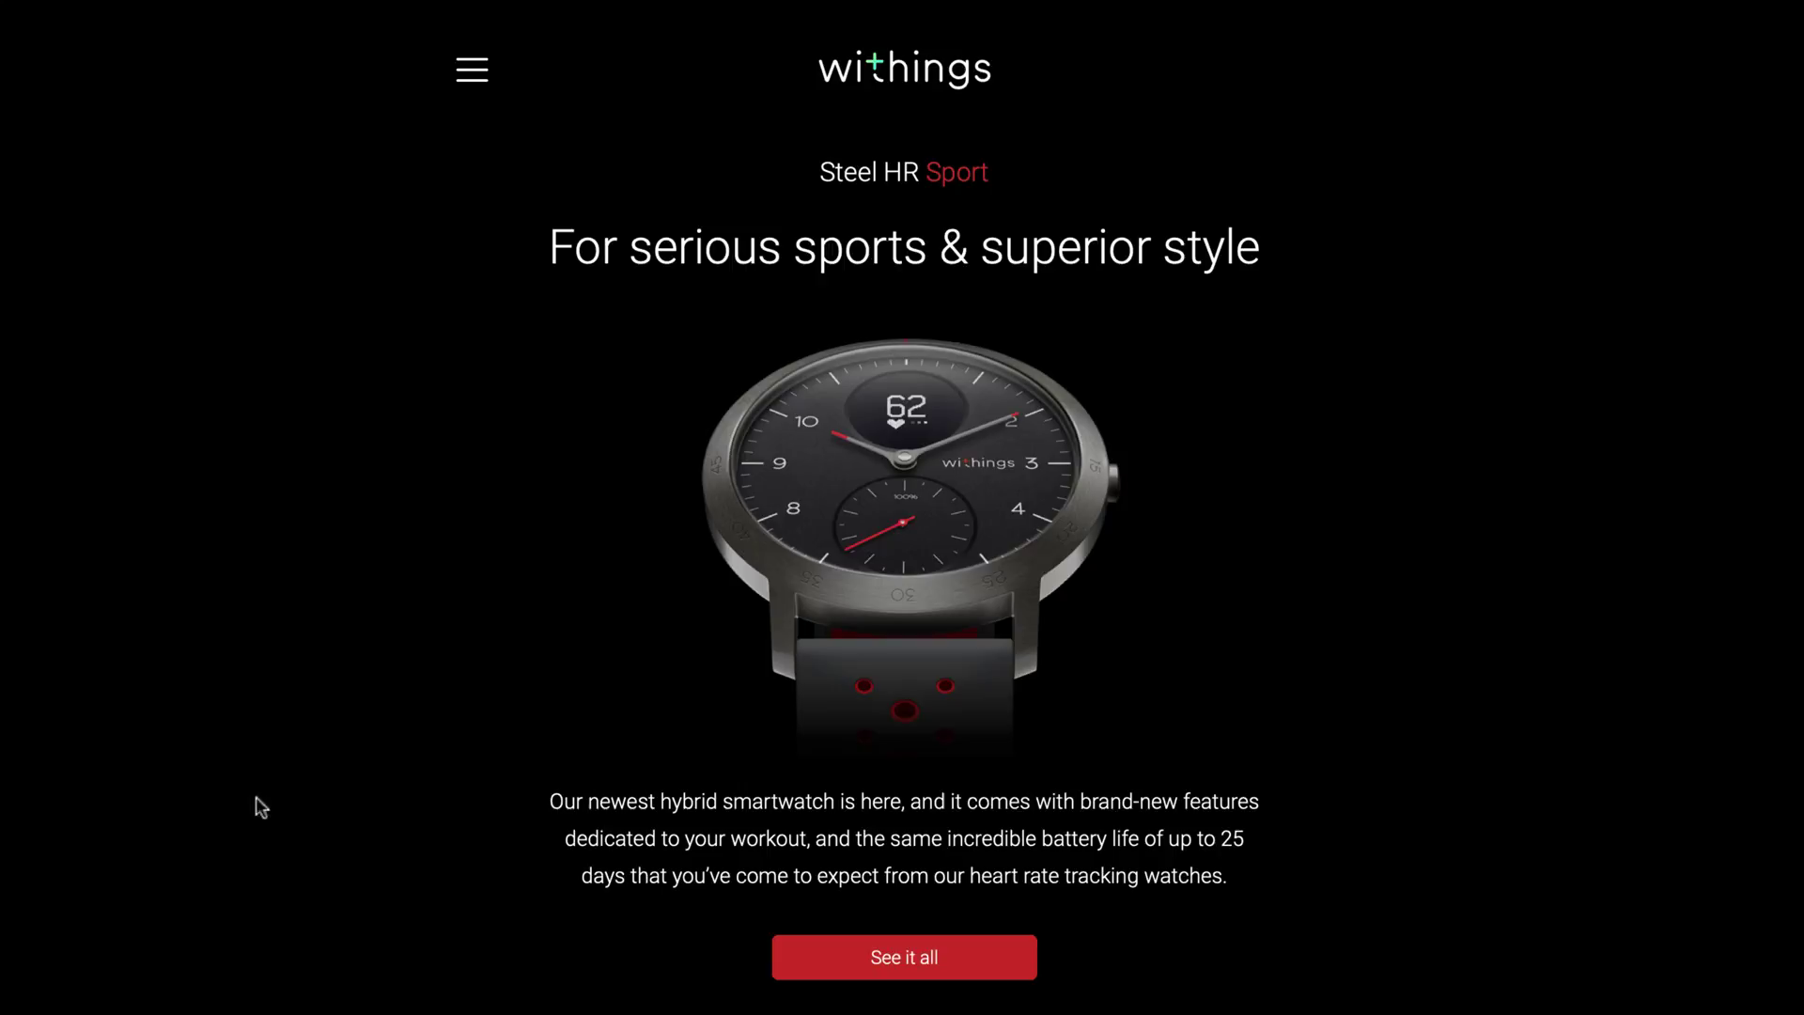
Scroll through the Withings Steel HR Sport product page, from the hero to the Make it yours pricing section
{"action": "scroll", "coordinate": [118, 551], "scroll_direction": "down", "scroll_amount": 2}
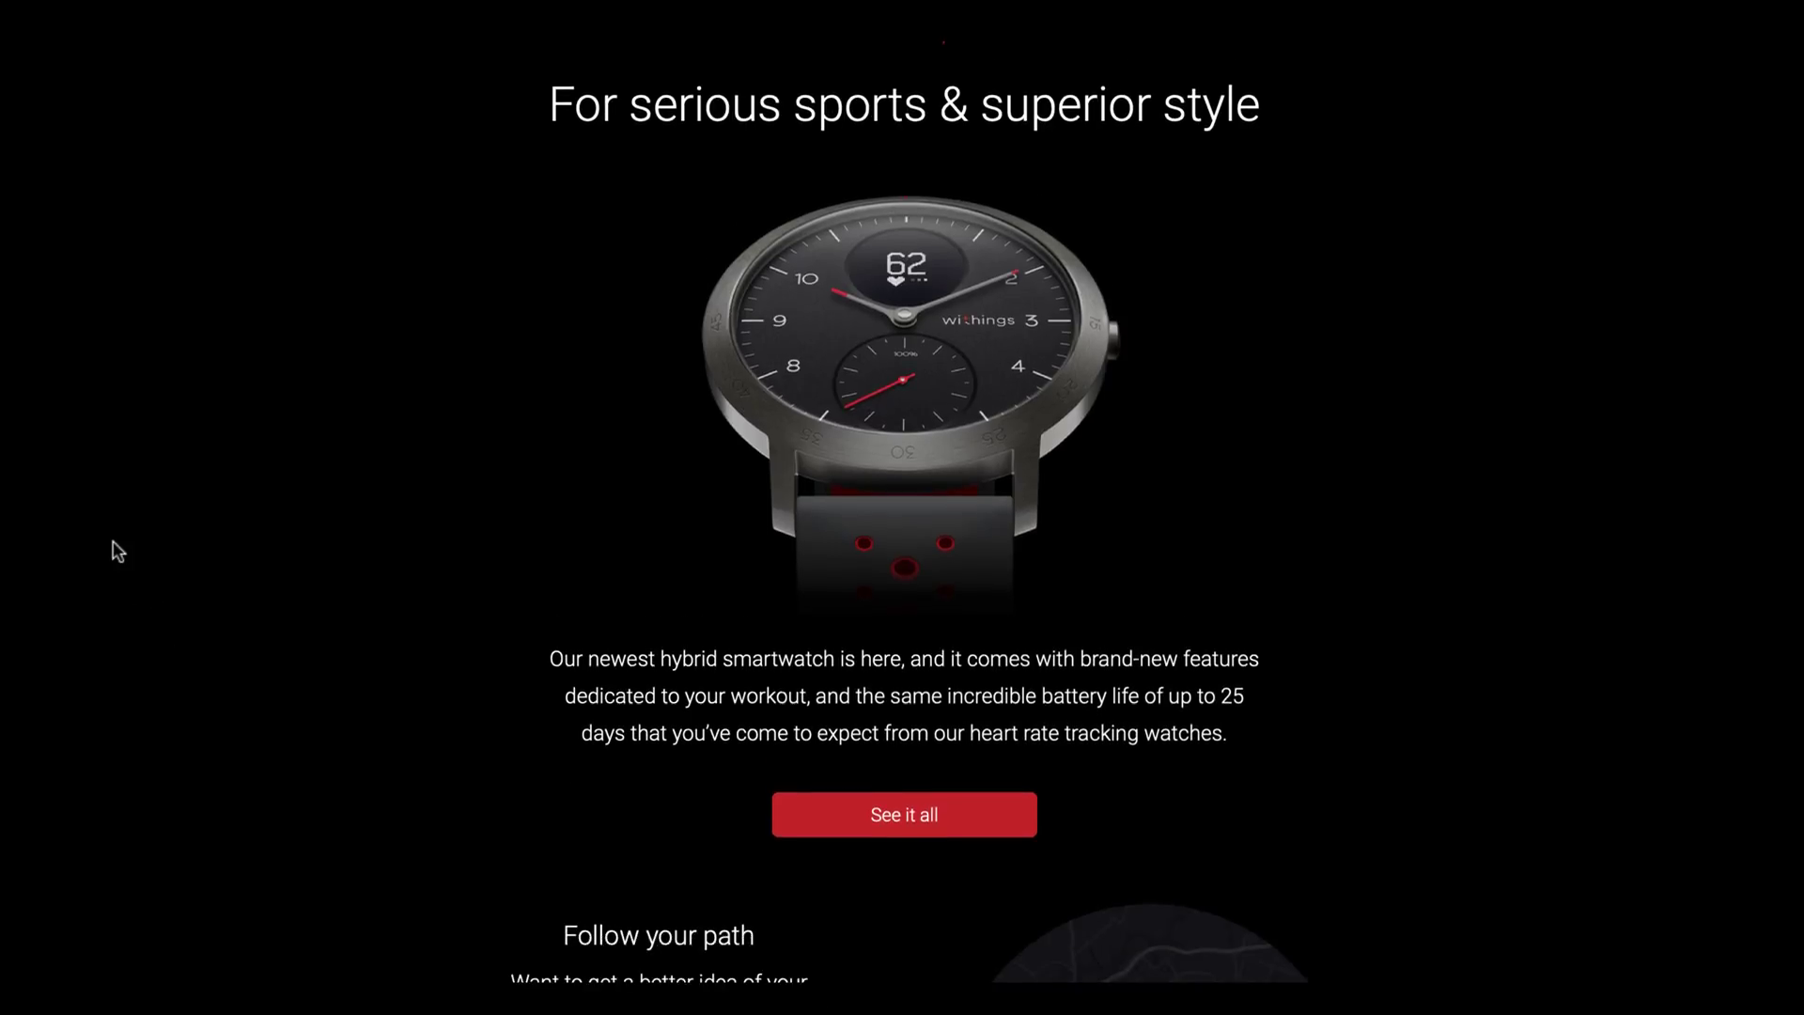
{"action": "scroll", "coordinate": [118, 551], "scroll_direction": "down", "scroll_amount": 4}
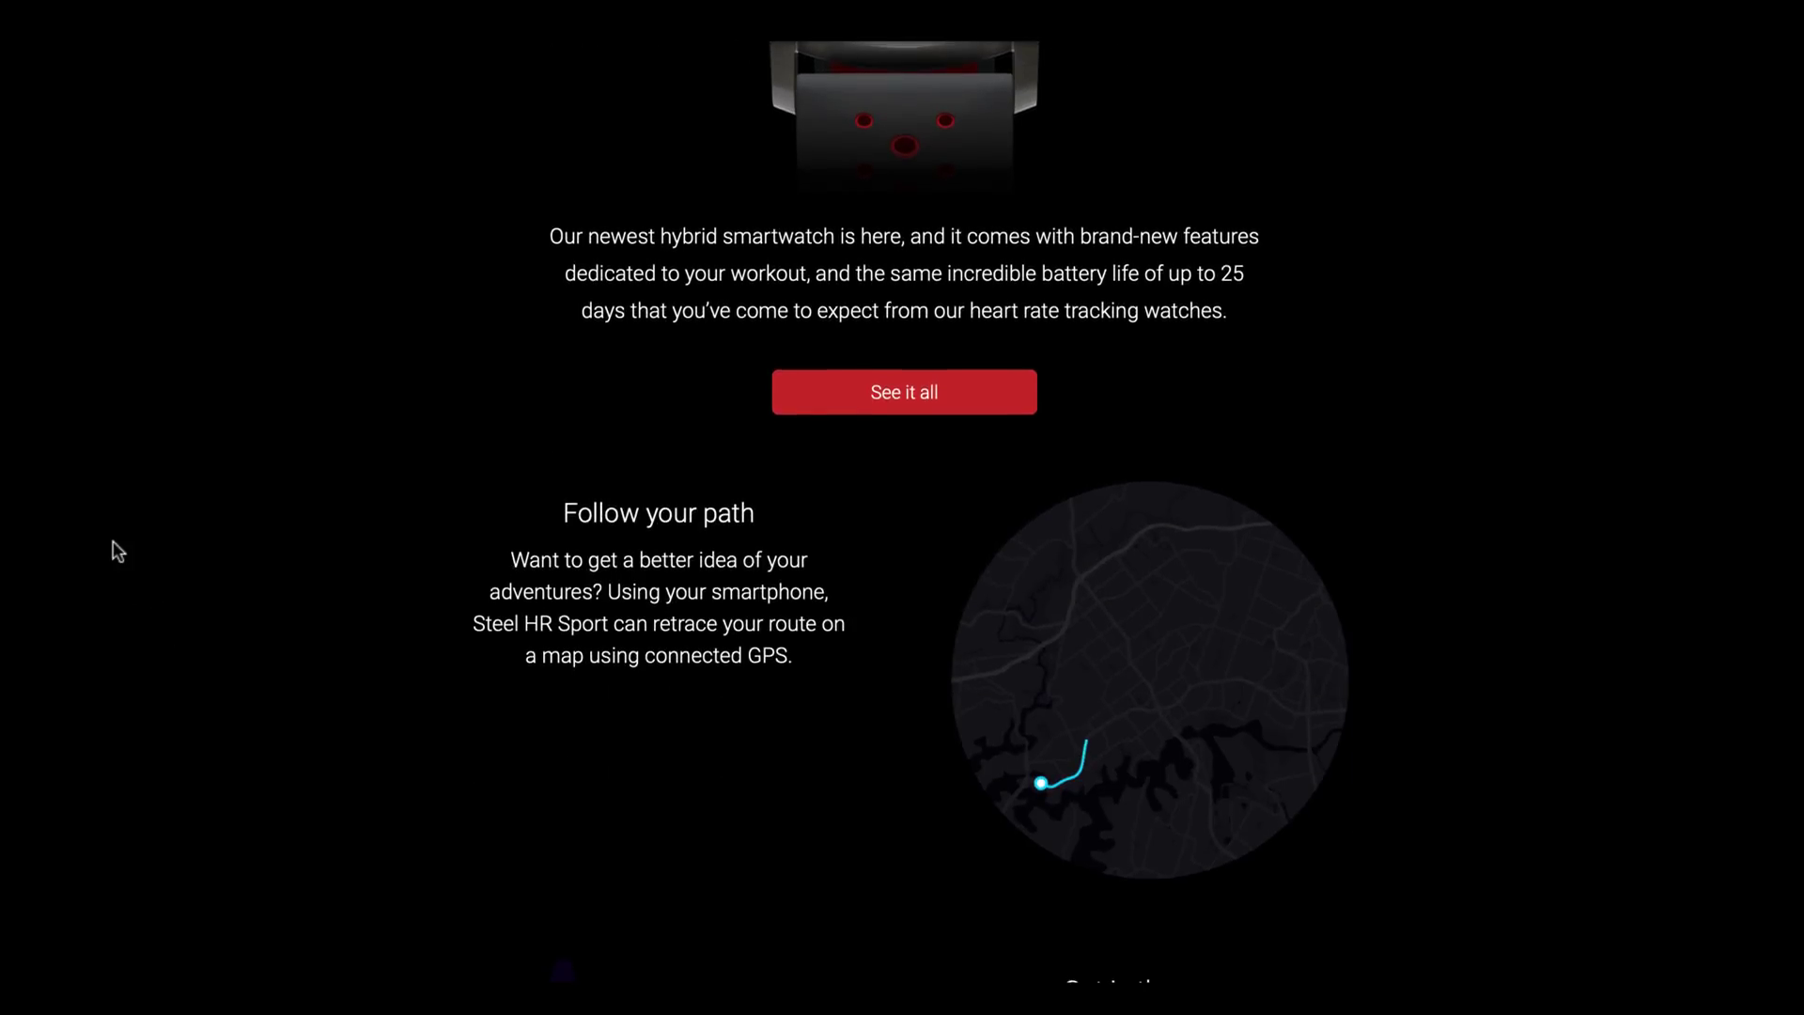
{"action": "scroll", "coordinate": [117, 551], "scroll_direction": "down", "scroll_amount": 2}
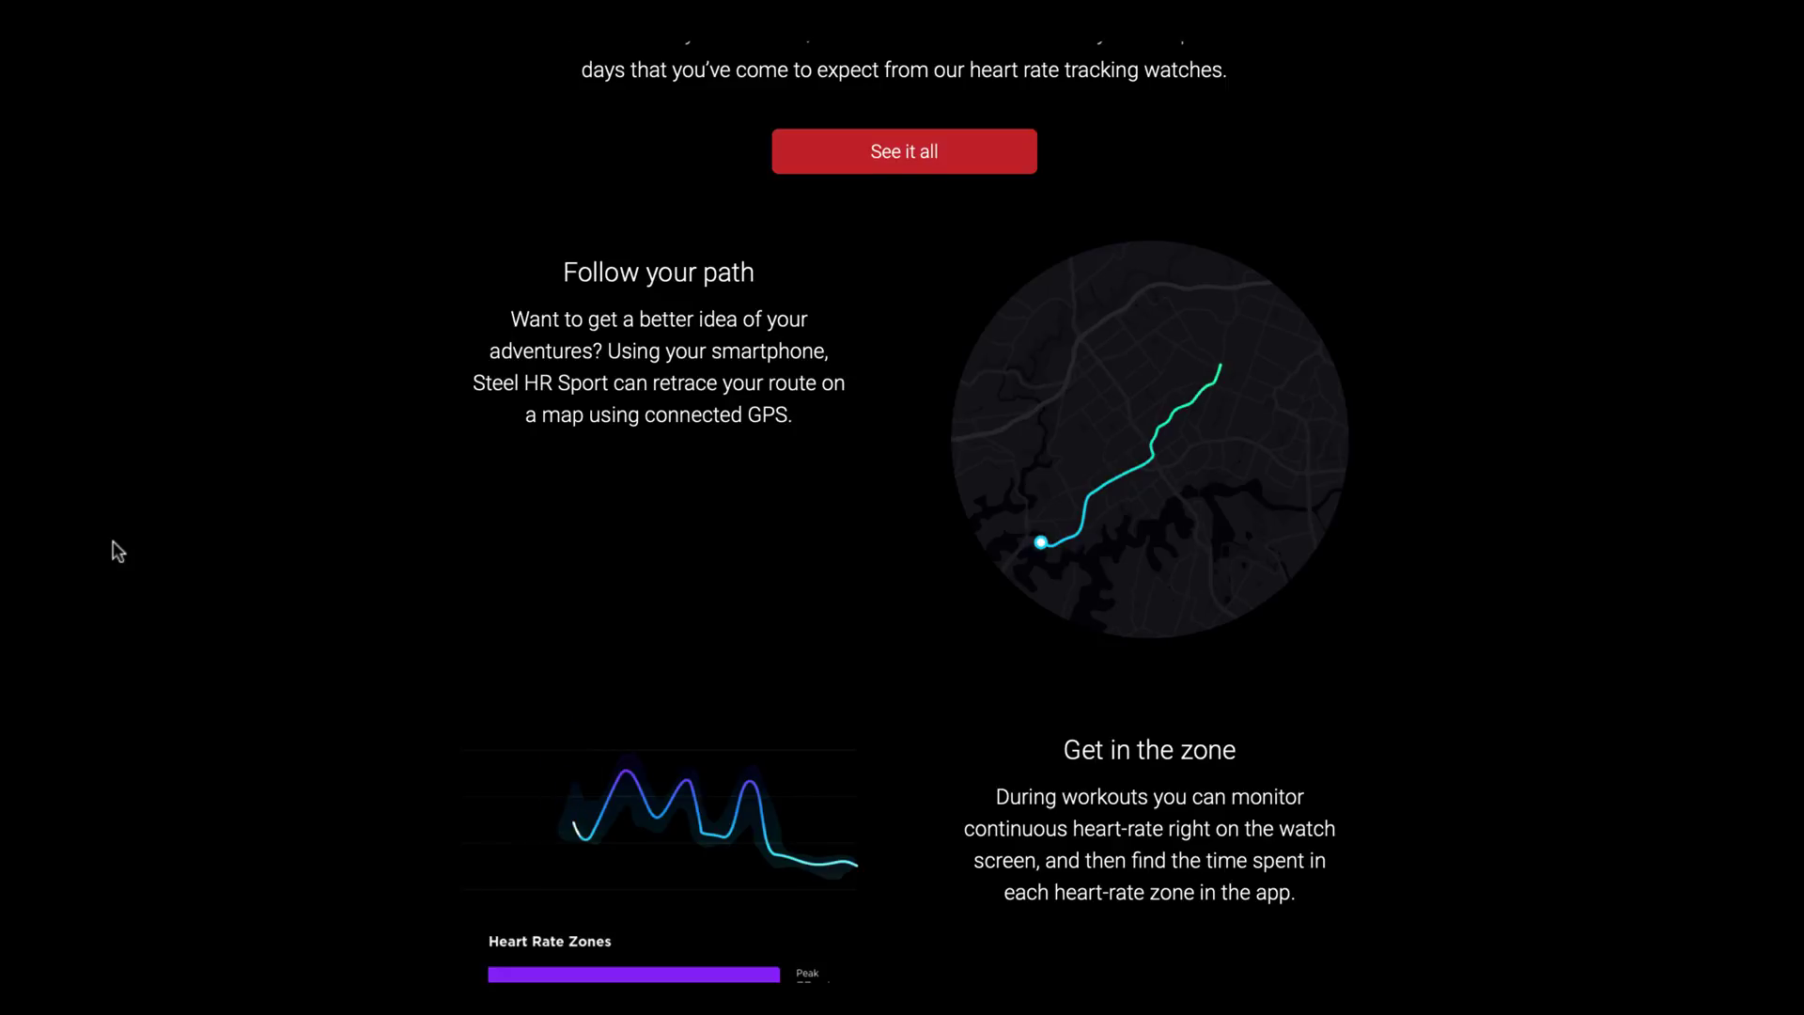
{"action": "scroll", "coordinate": [118, 552], "scroll_direction": "down", "scroll_amount": 3}
{"action": "scroll", "coordinate": [118, 551], "scroll_direction": "down", "scroll_amount": 4}
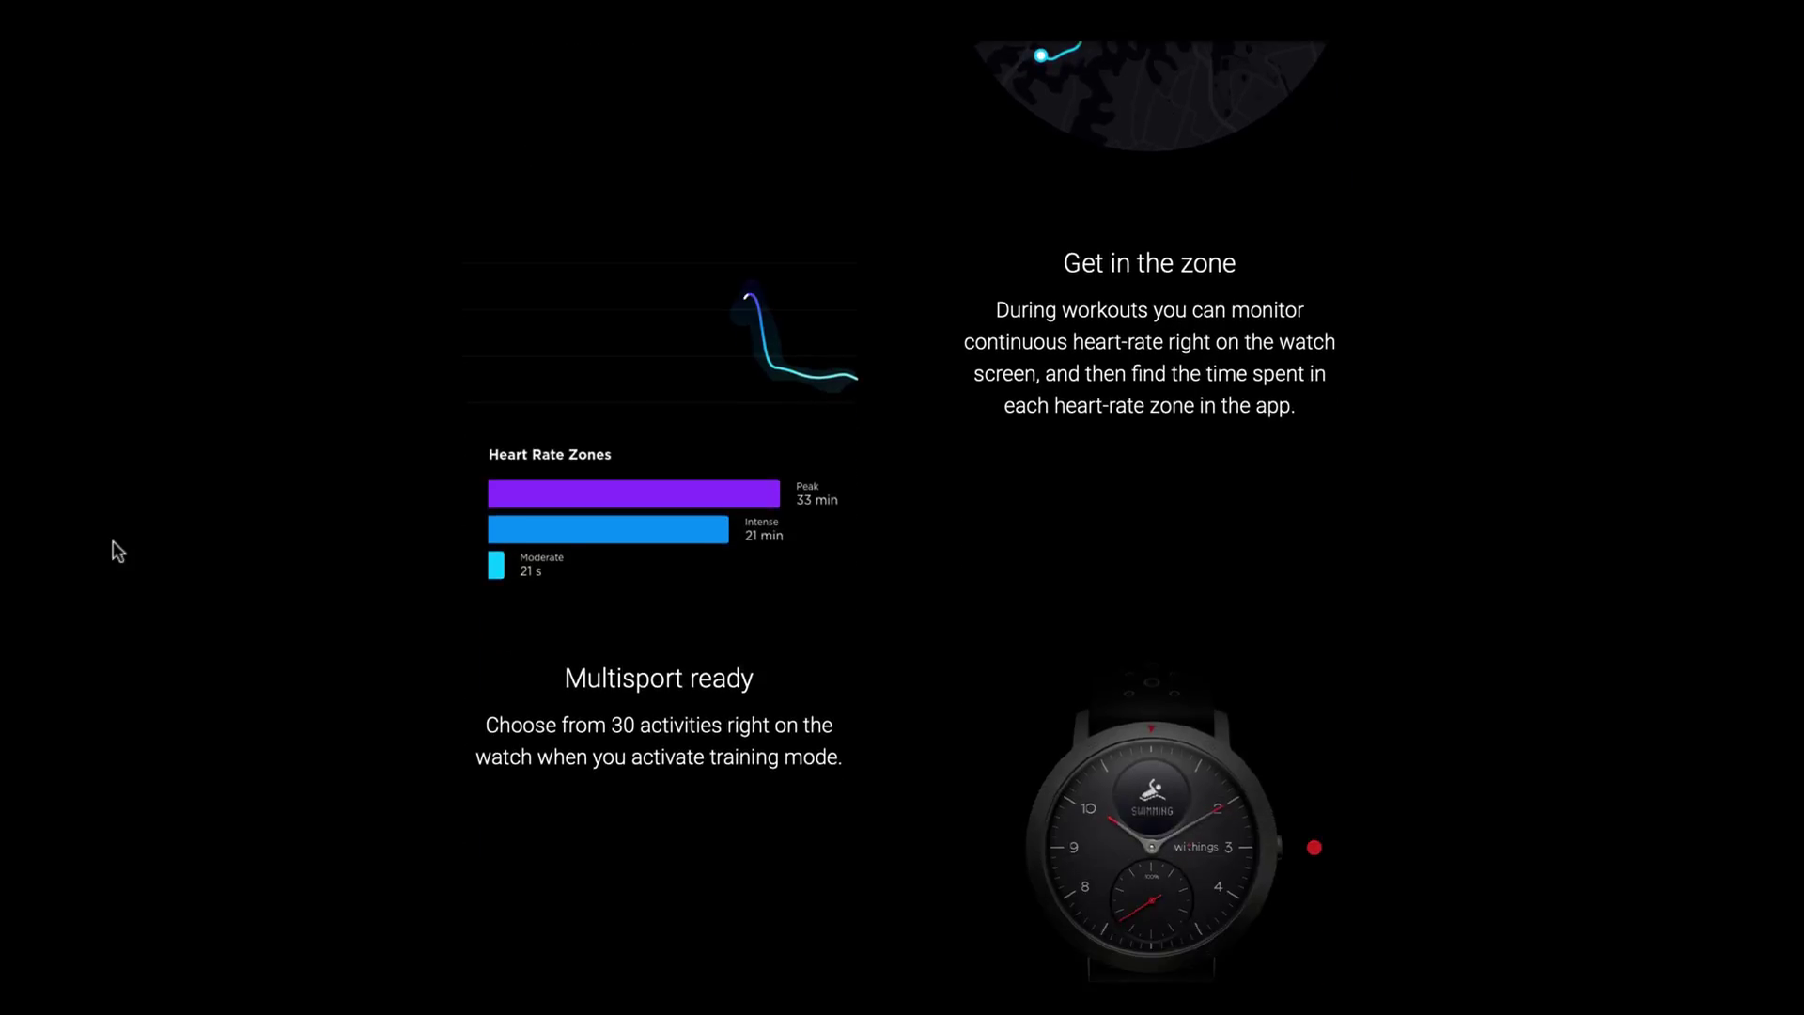
{"action": "scroll", "coordinate": [117, 552], "scroll_direction": "down", "scroll_amount": 3}
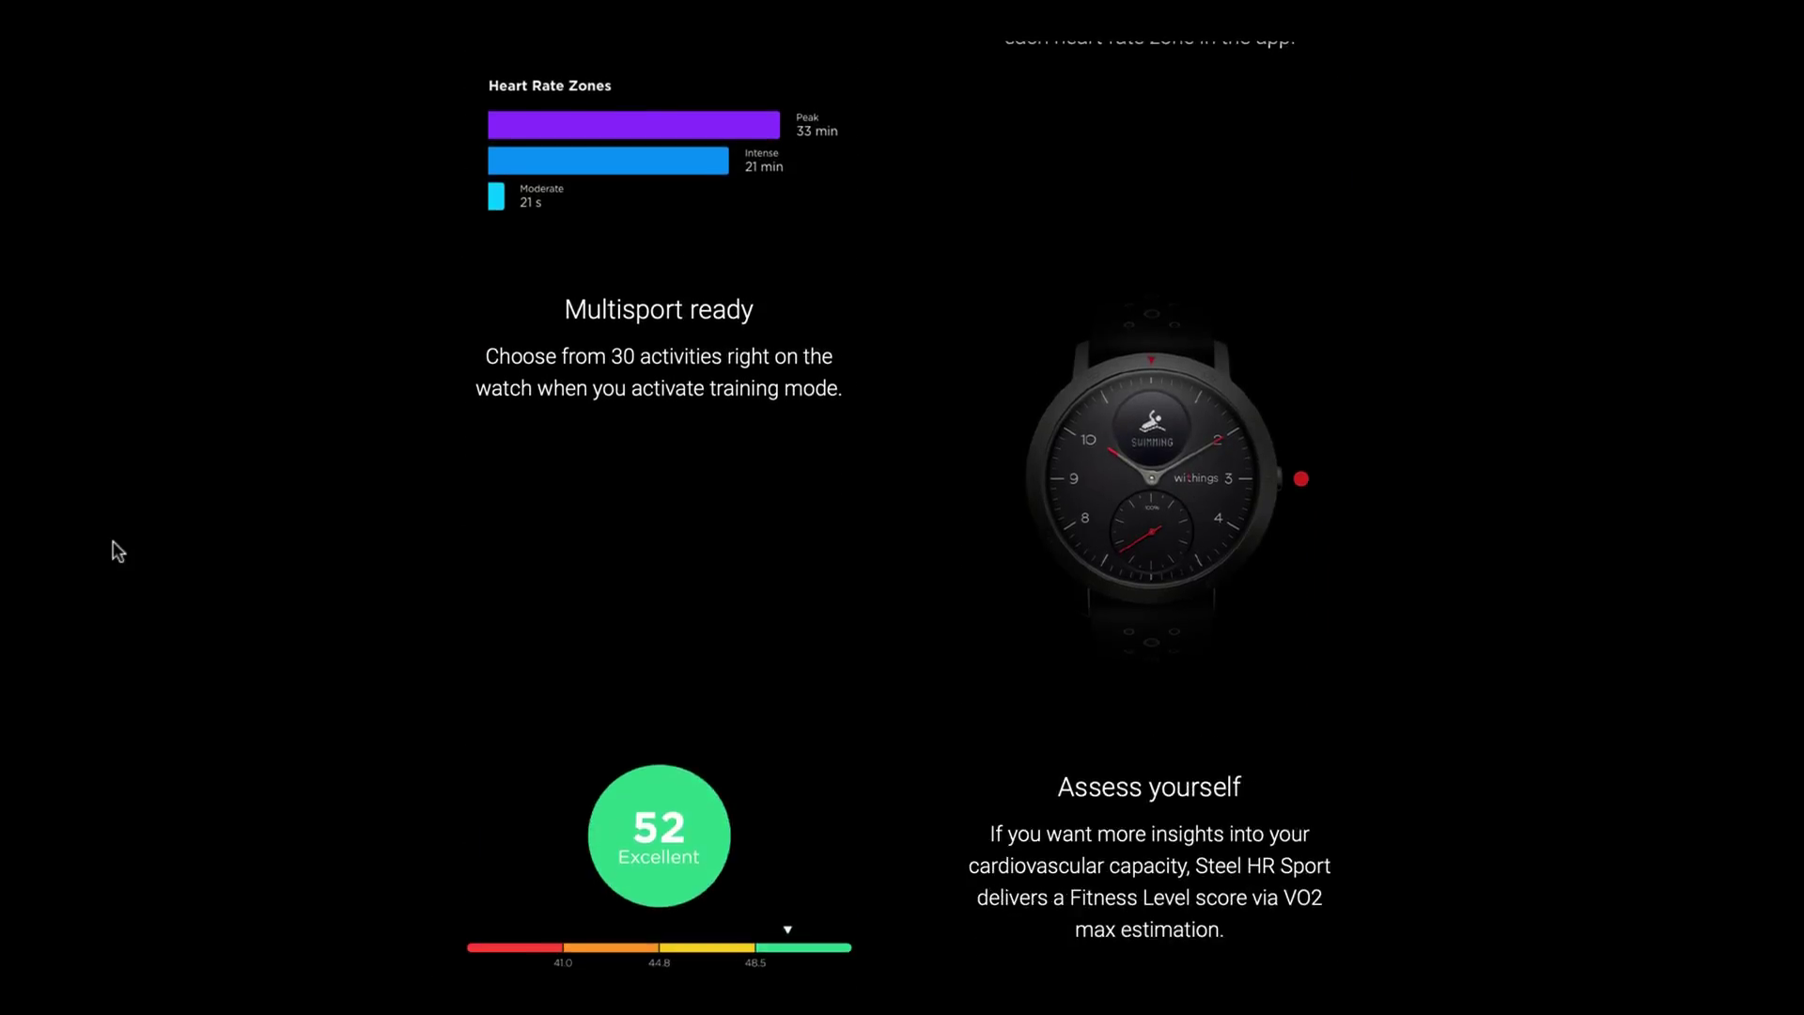
{"action": "scroll", "coordinate": [117, 551], "scroll_direction": "down", "scroll_amount": 2}
{"action": "scroll", "coordinate": [117, 551], "scroll_direction": "down", "scroll_amount": 2}
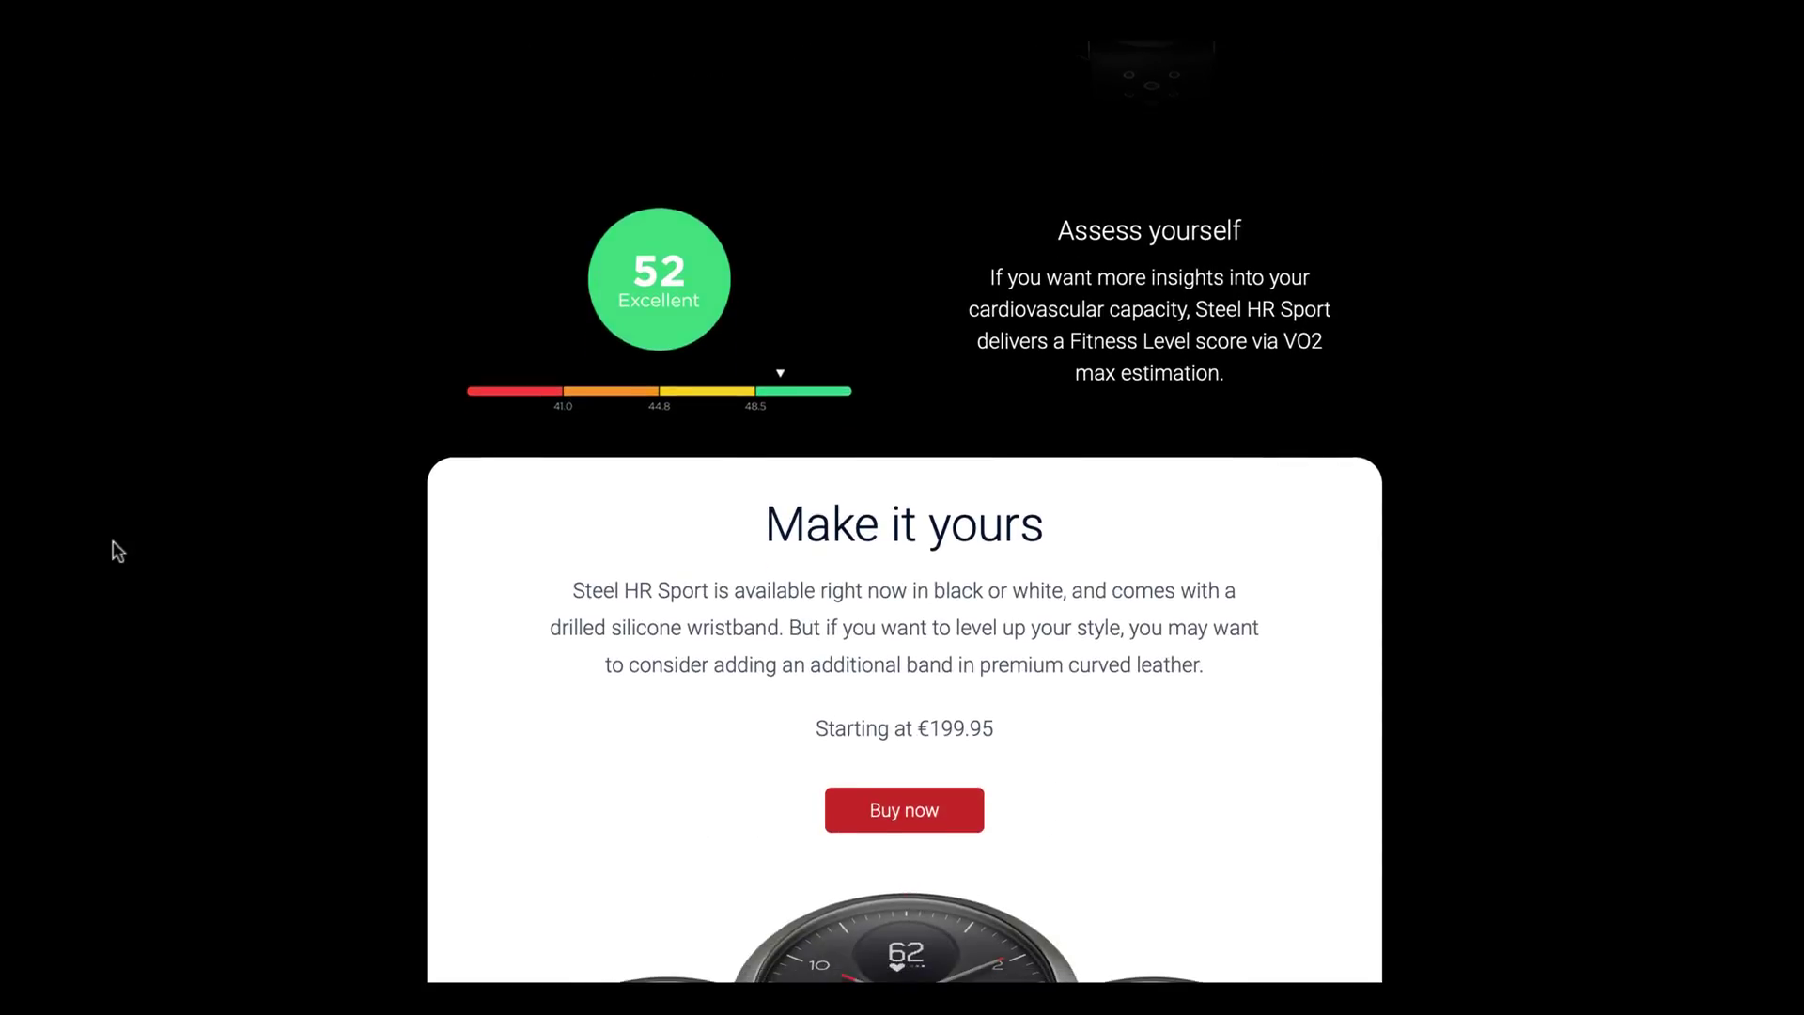
{"action": "scroll", "coordinate": [117, 551], "scroll_direction": "down", "scroll_amount": 3}
{"action": "scroll", "coordinate": [118, 551], "scroll_direction": "down", "scroll_amount": 1}
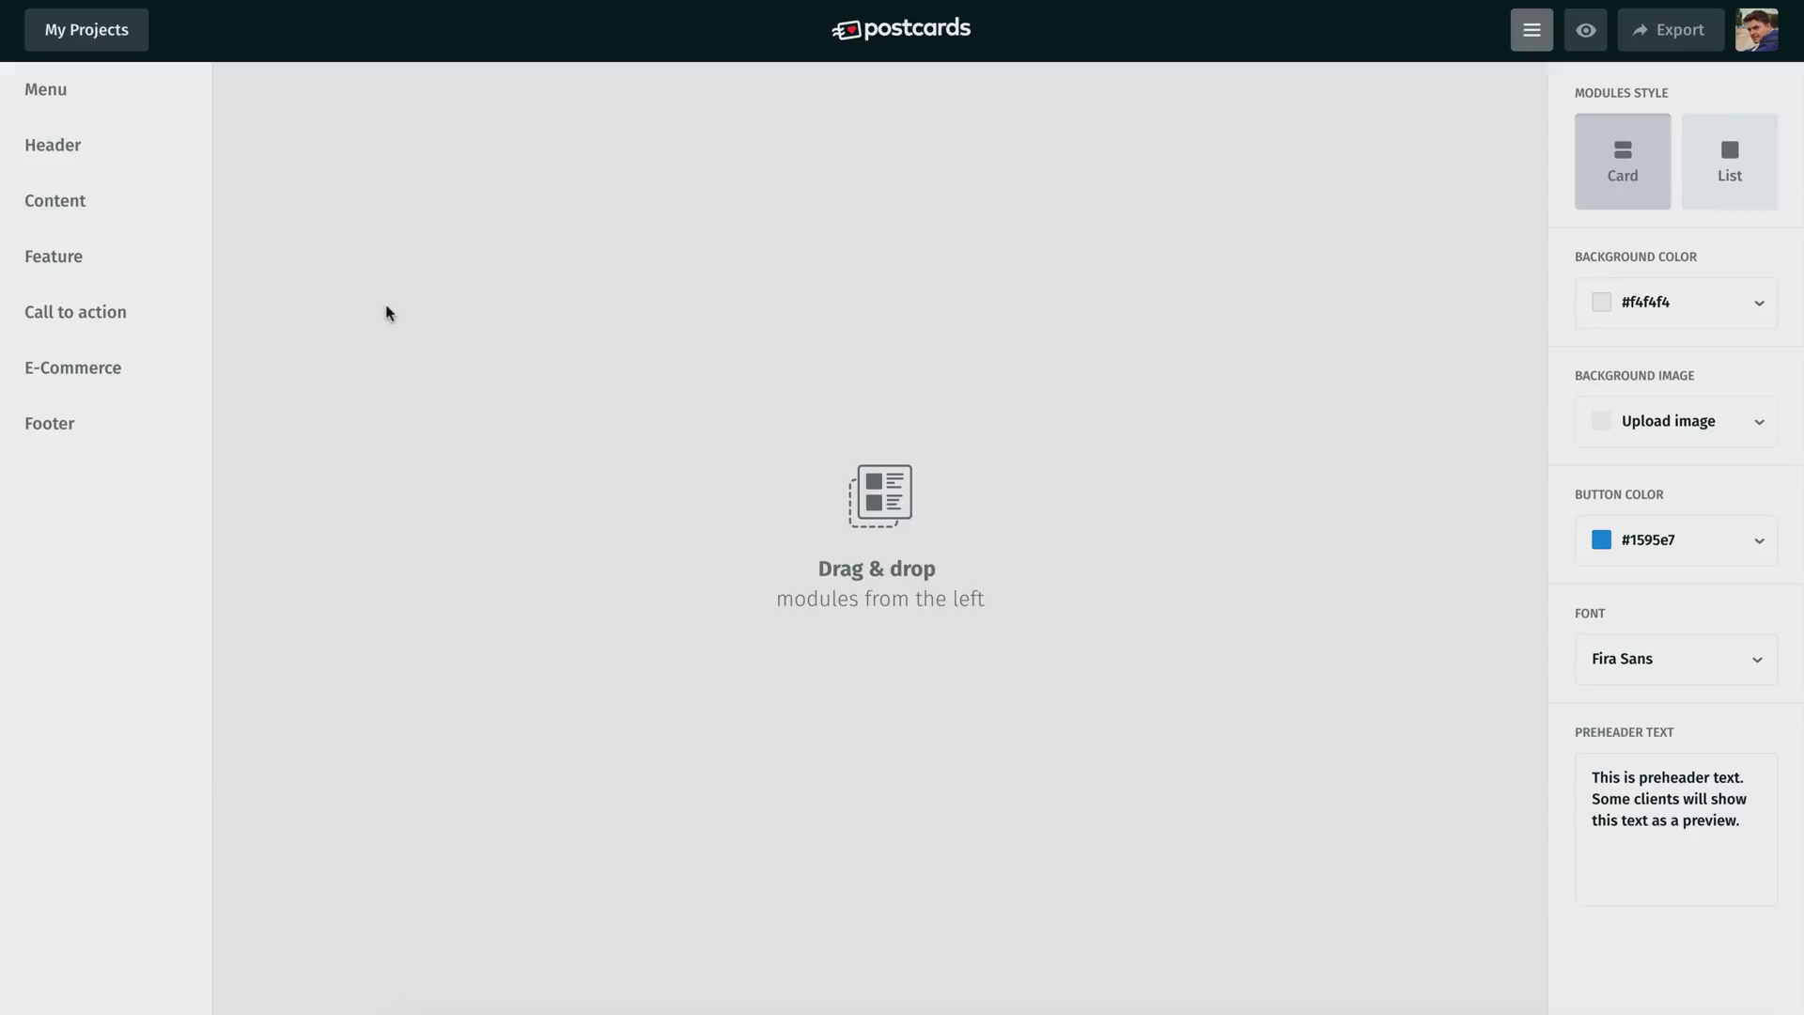
Add the Simple post header and four blog content cards, including Five other great coastal spots
{"action": "left_click", "coordinate": [172, 151]}
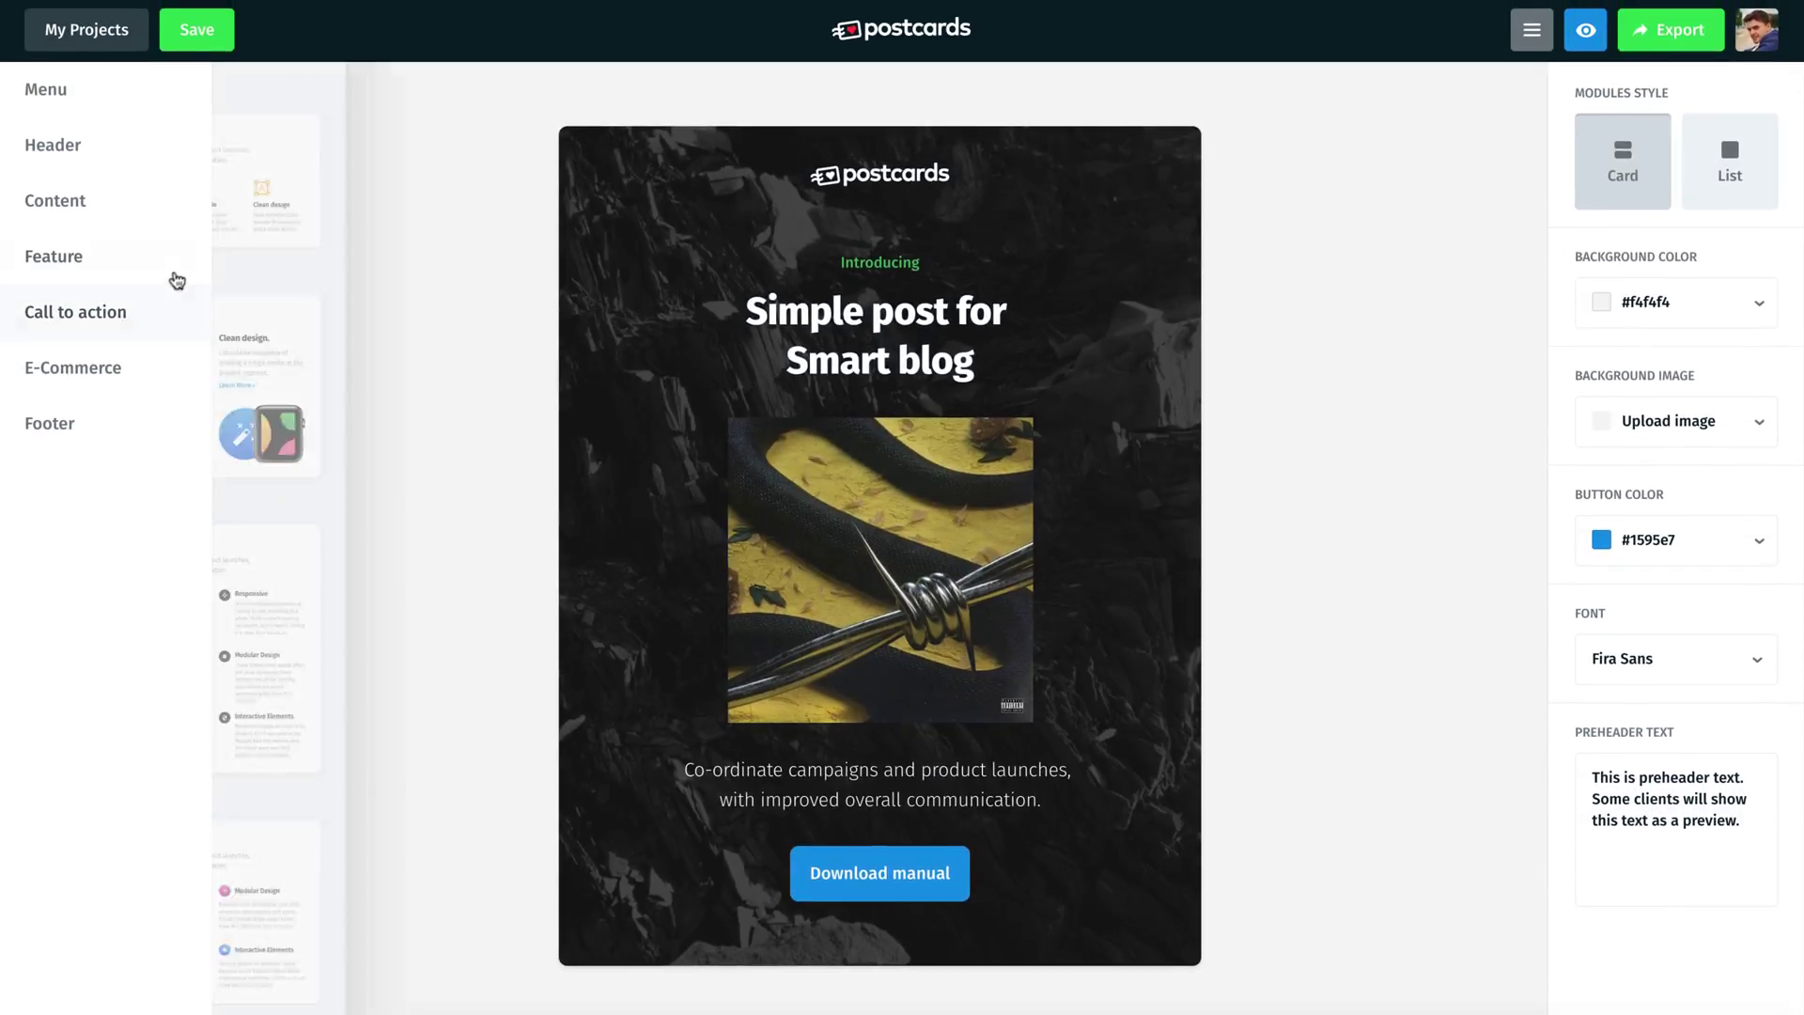
{"action": "mouse_move", "coordinate": [143, 185]}
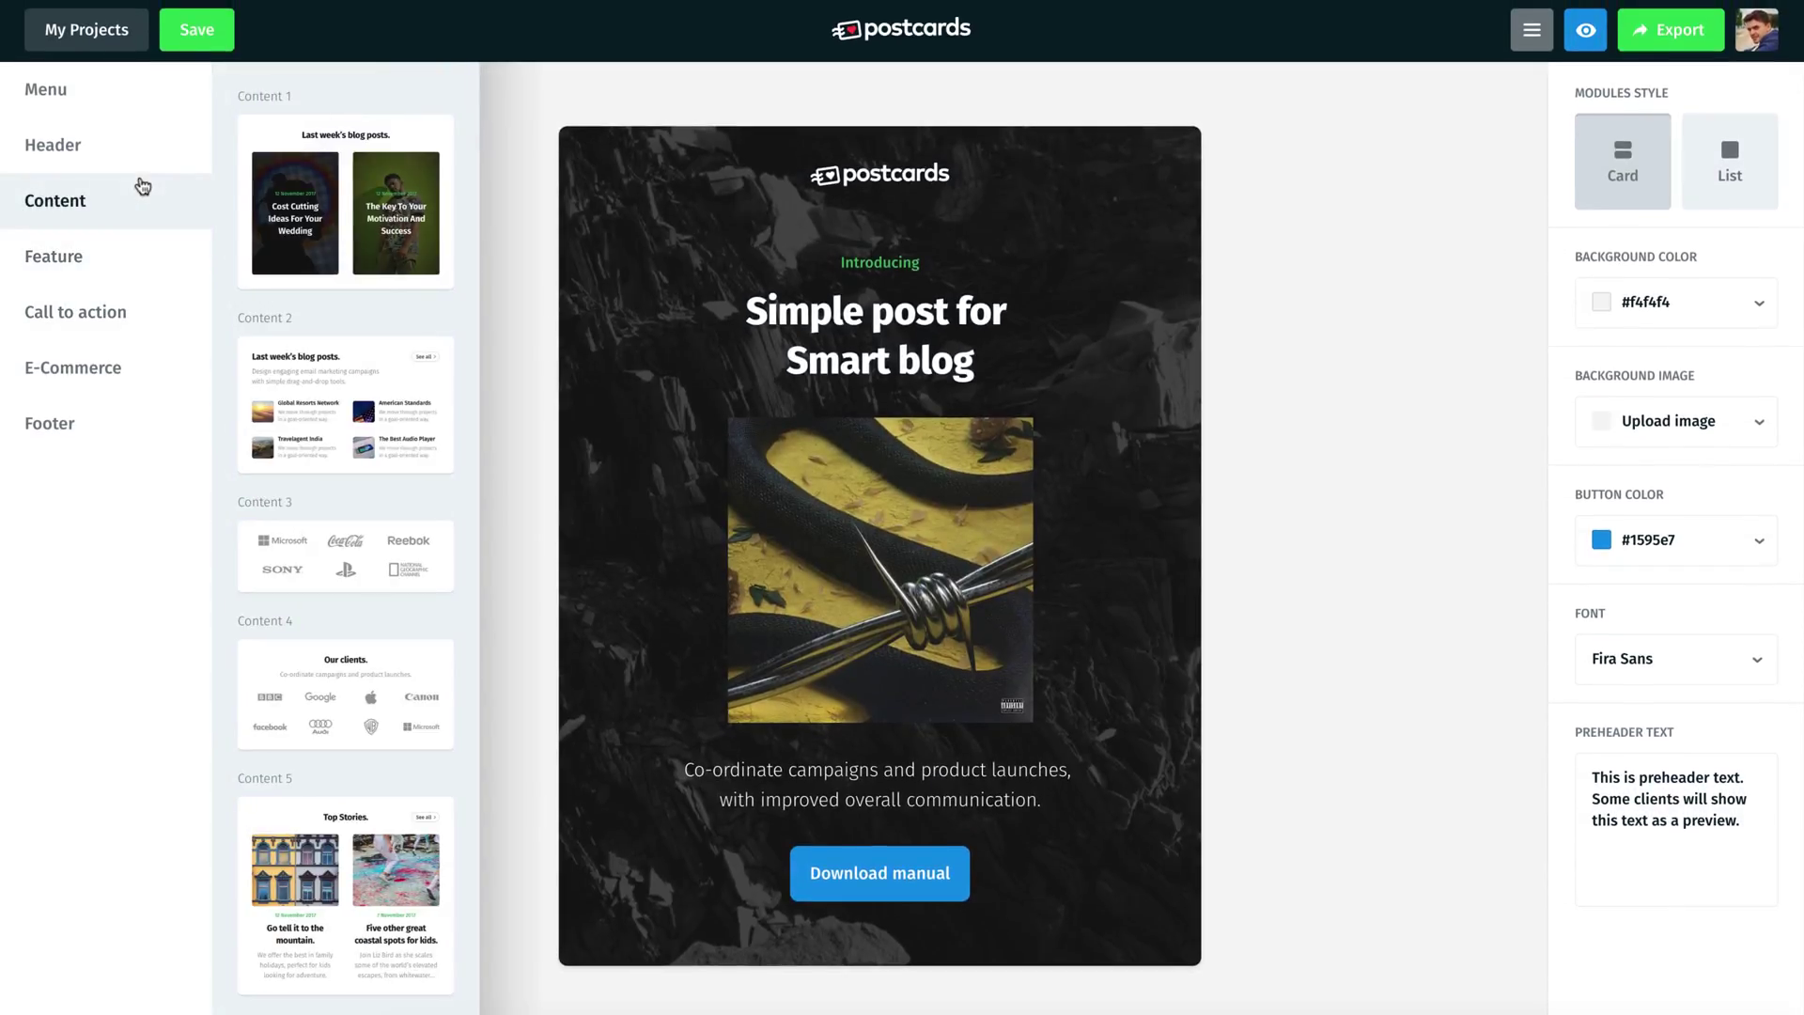
{"action": "scroll", "coordinate": [298, 308], "scroll_direction": "down", "scroll_amount": 20}
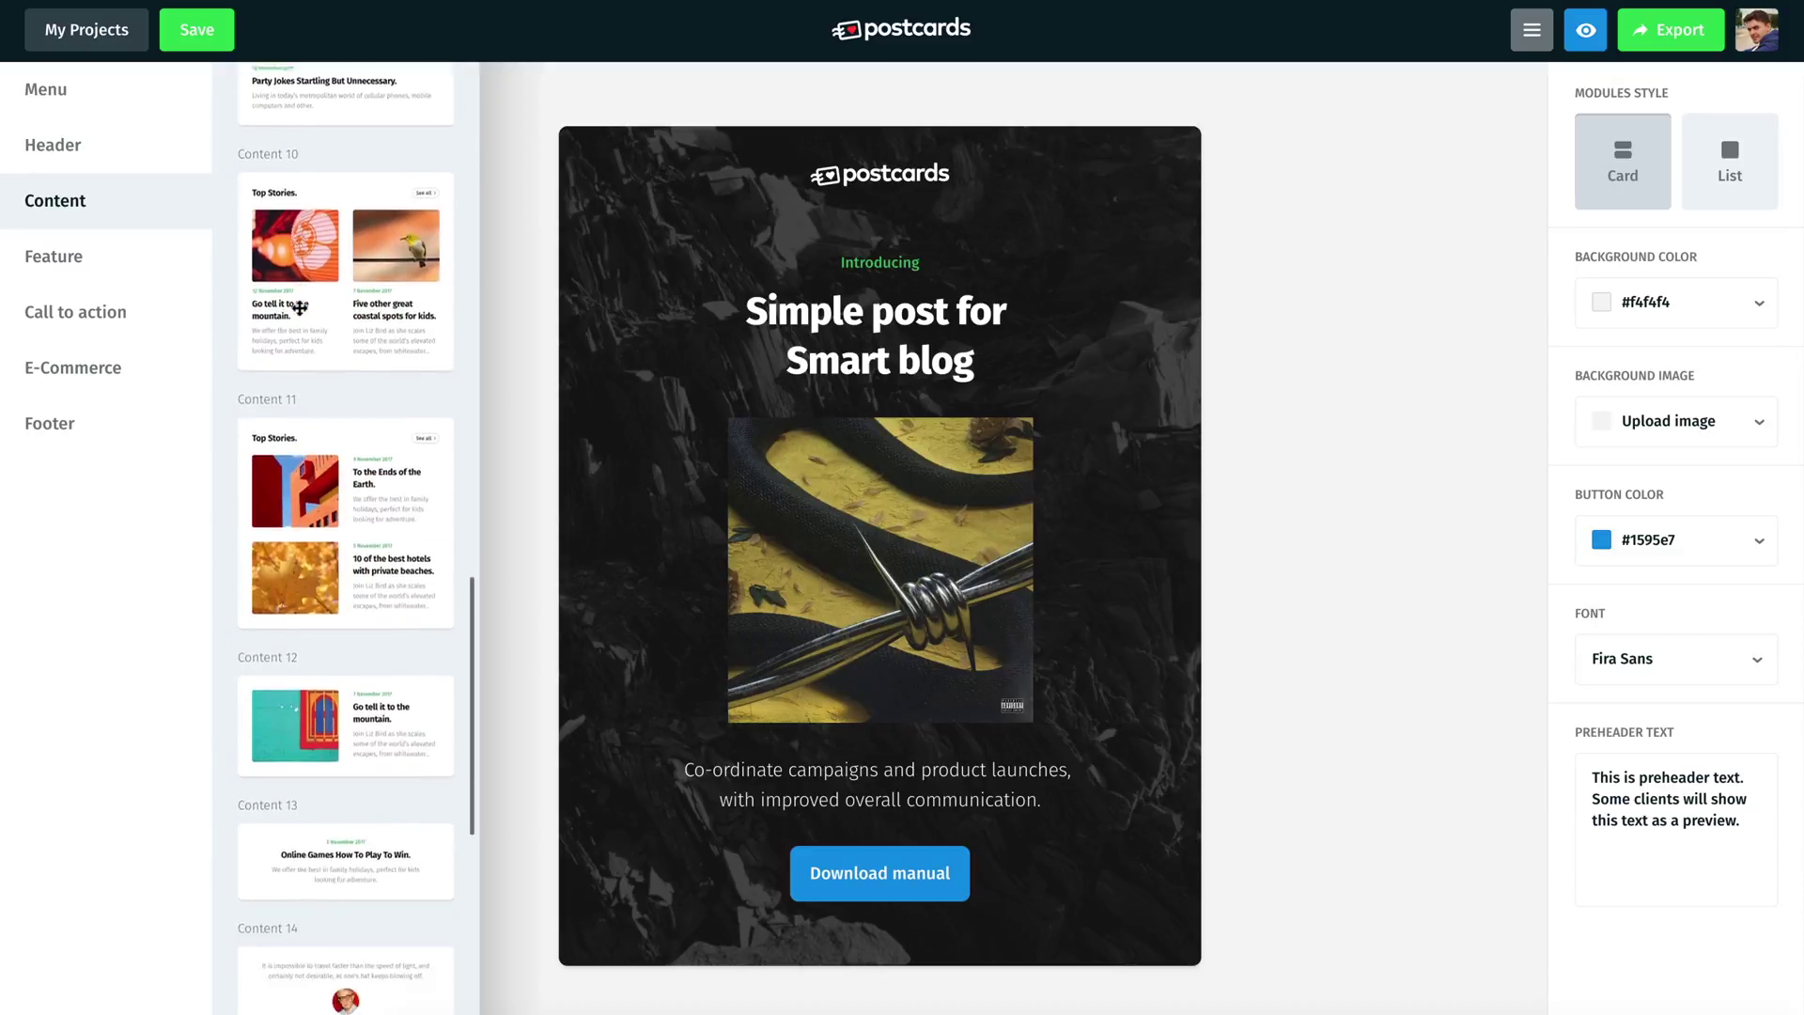
{"action": "left_click", "coordinate": [329, 932]}
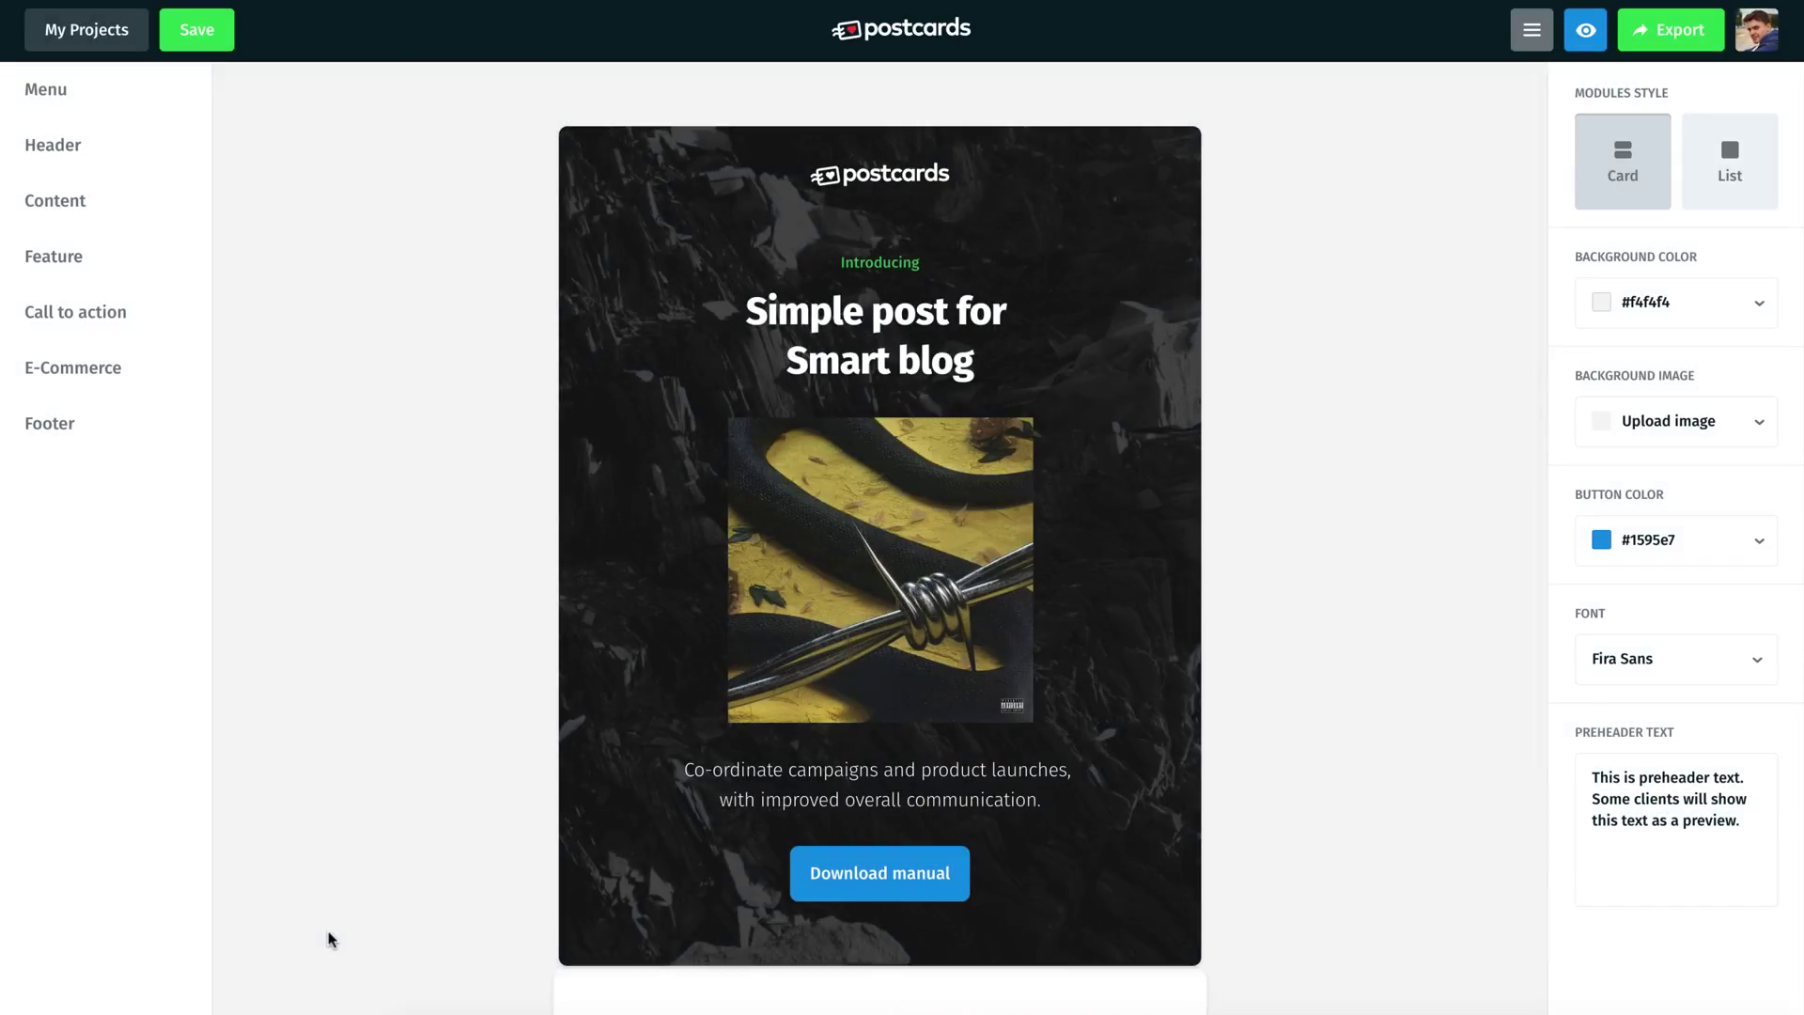
{"action": "mouse_move", "coordinate": [160, 201]}
{"action": "scroll", "coordinate": [291, 241], "scroll_direction": "down", "scroll_amount": 5}
{"action": "left_click", "coordinate": [353, 333]}
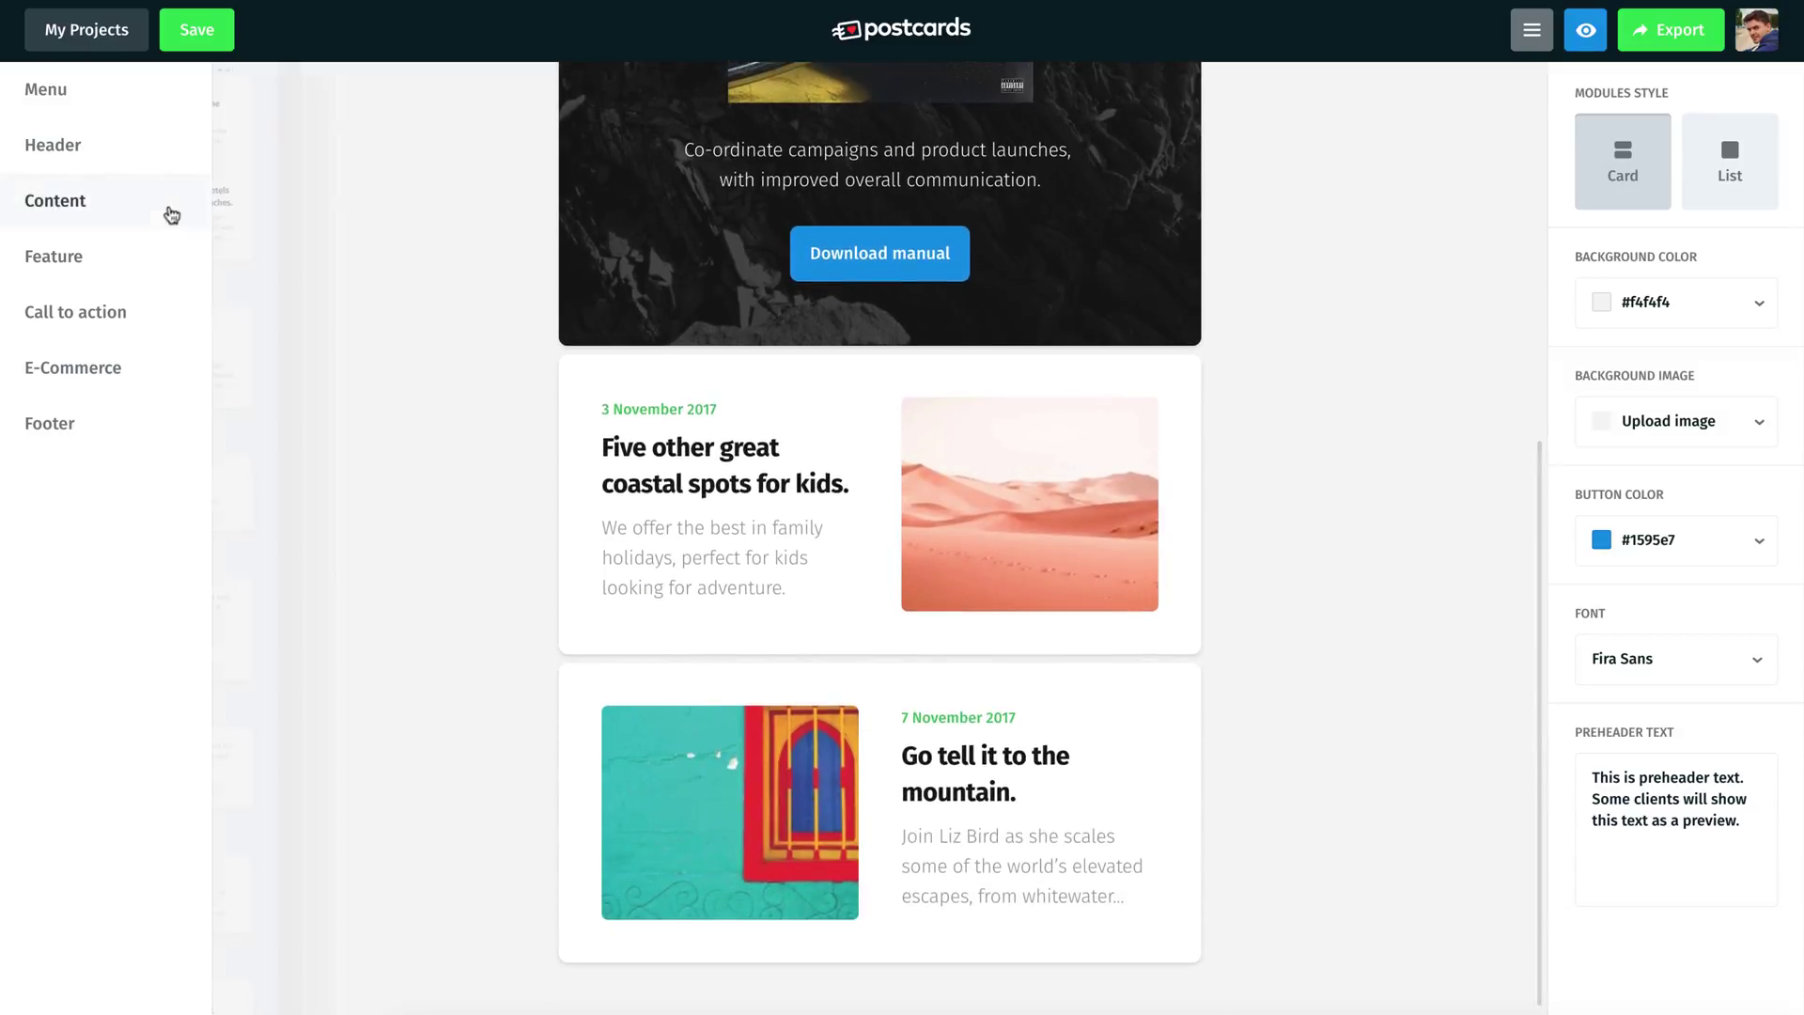
{"action": "mouse_move", "coordinate": [161, 209]}
{"action": "scroll", "coordinate": [341, 367], "scroll_direction": "down", "scroll_amount": 5}
{"action": "left_click", "coordinate": [326, 507]}
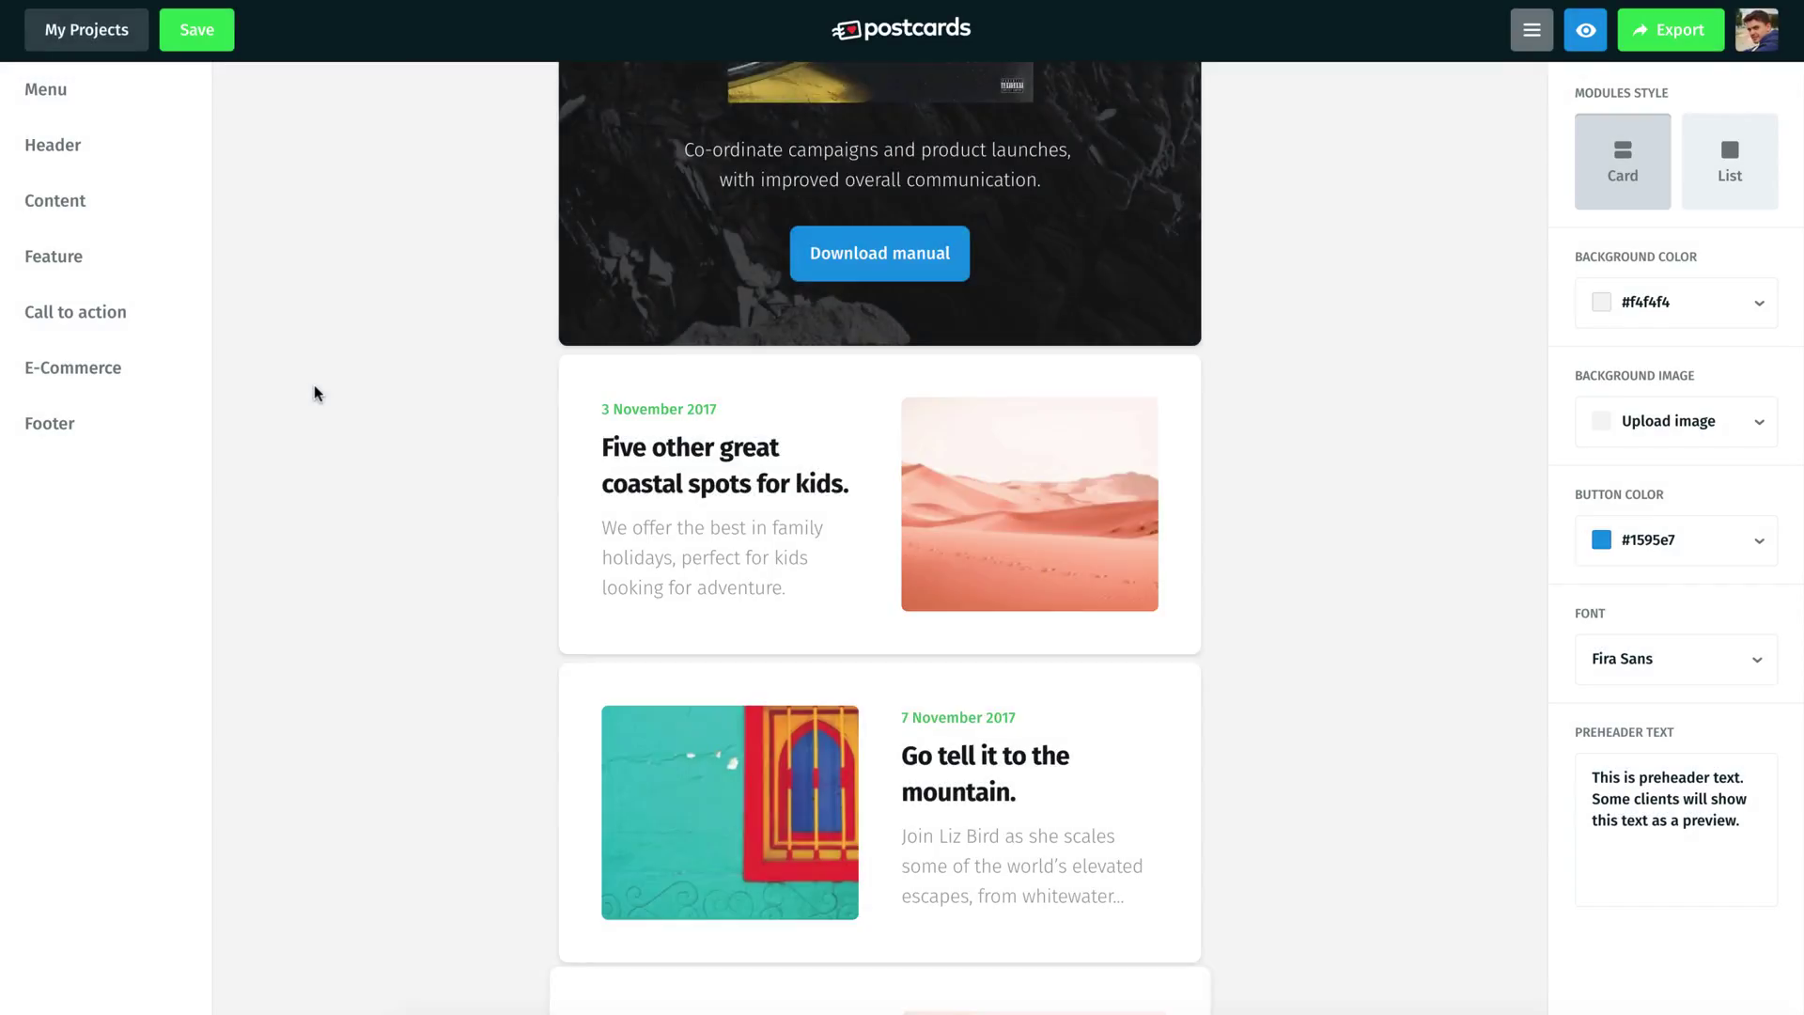
{"action": "scroll", "coordinate": [290, 511], "scroll_direction": "down", "scroll_amount": 5}
{"action": "left_click", "coordinate": [291, 312]}
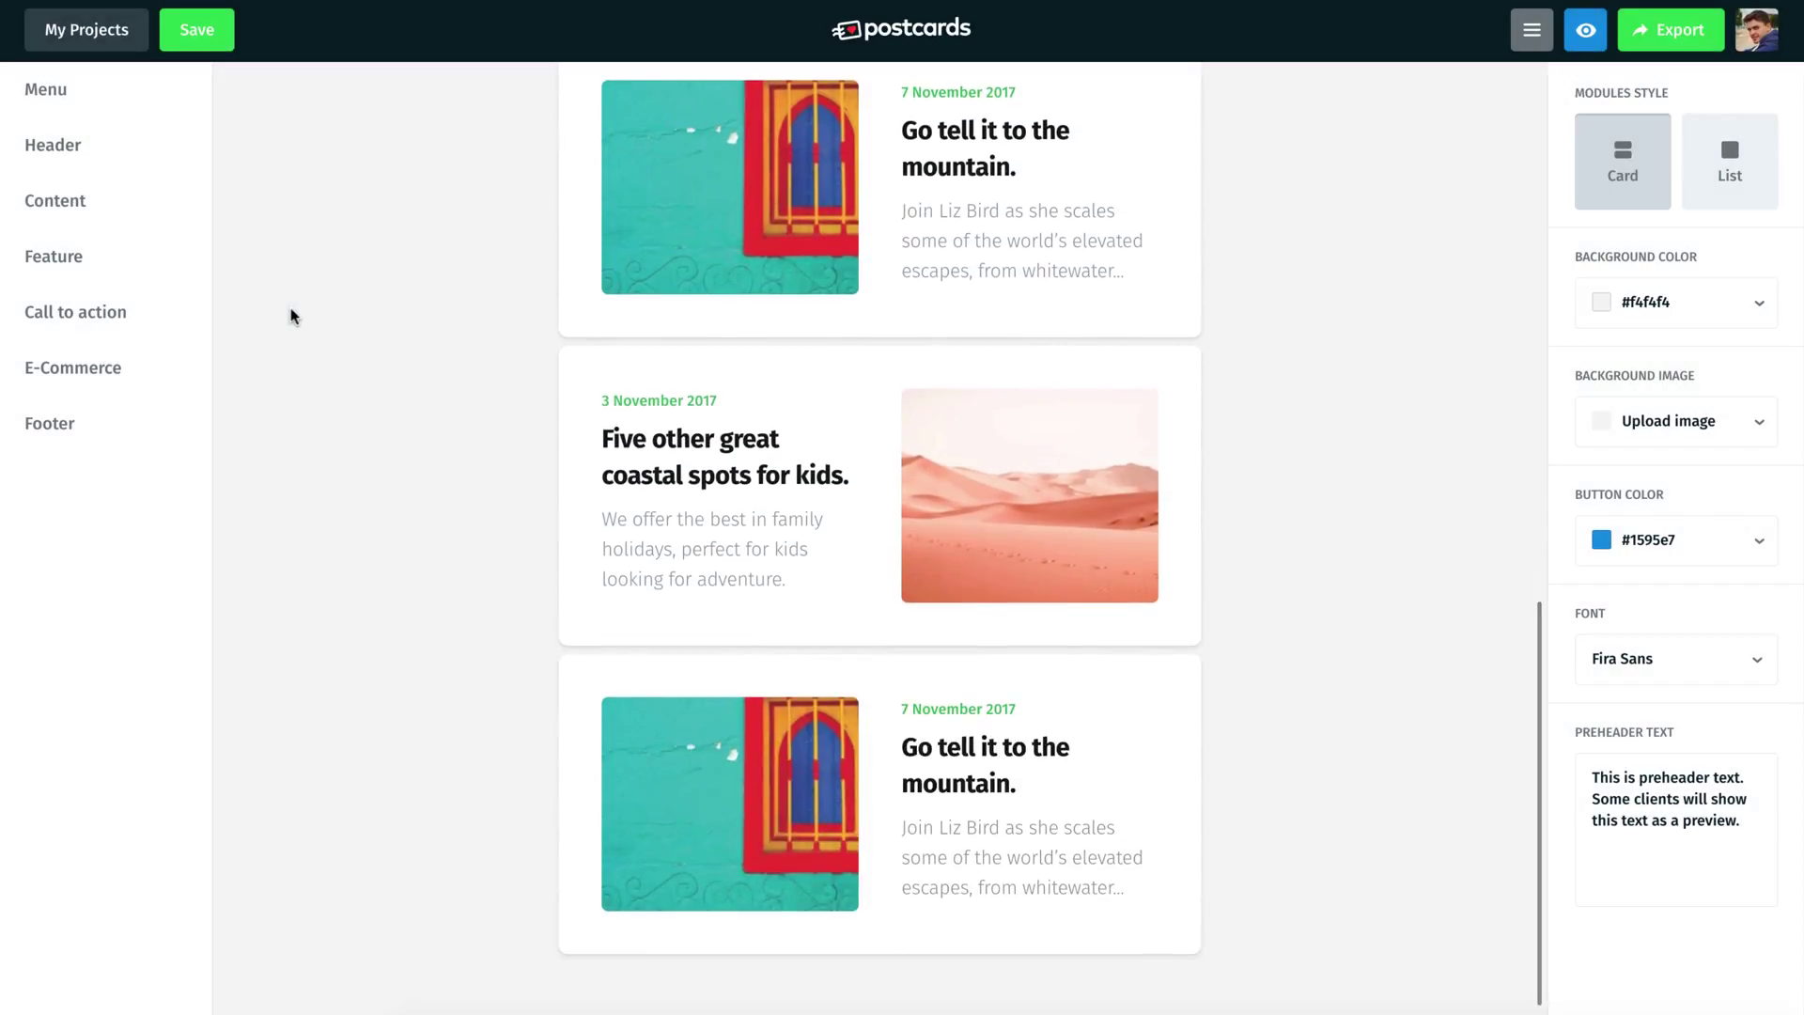
Add the Call to action 14 sneaker card and a dark footer at the bottom
{"action": "mouse_move", "coordinate": [157, 310]}
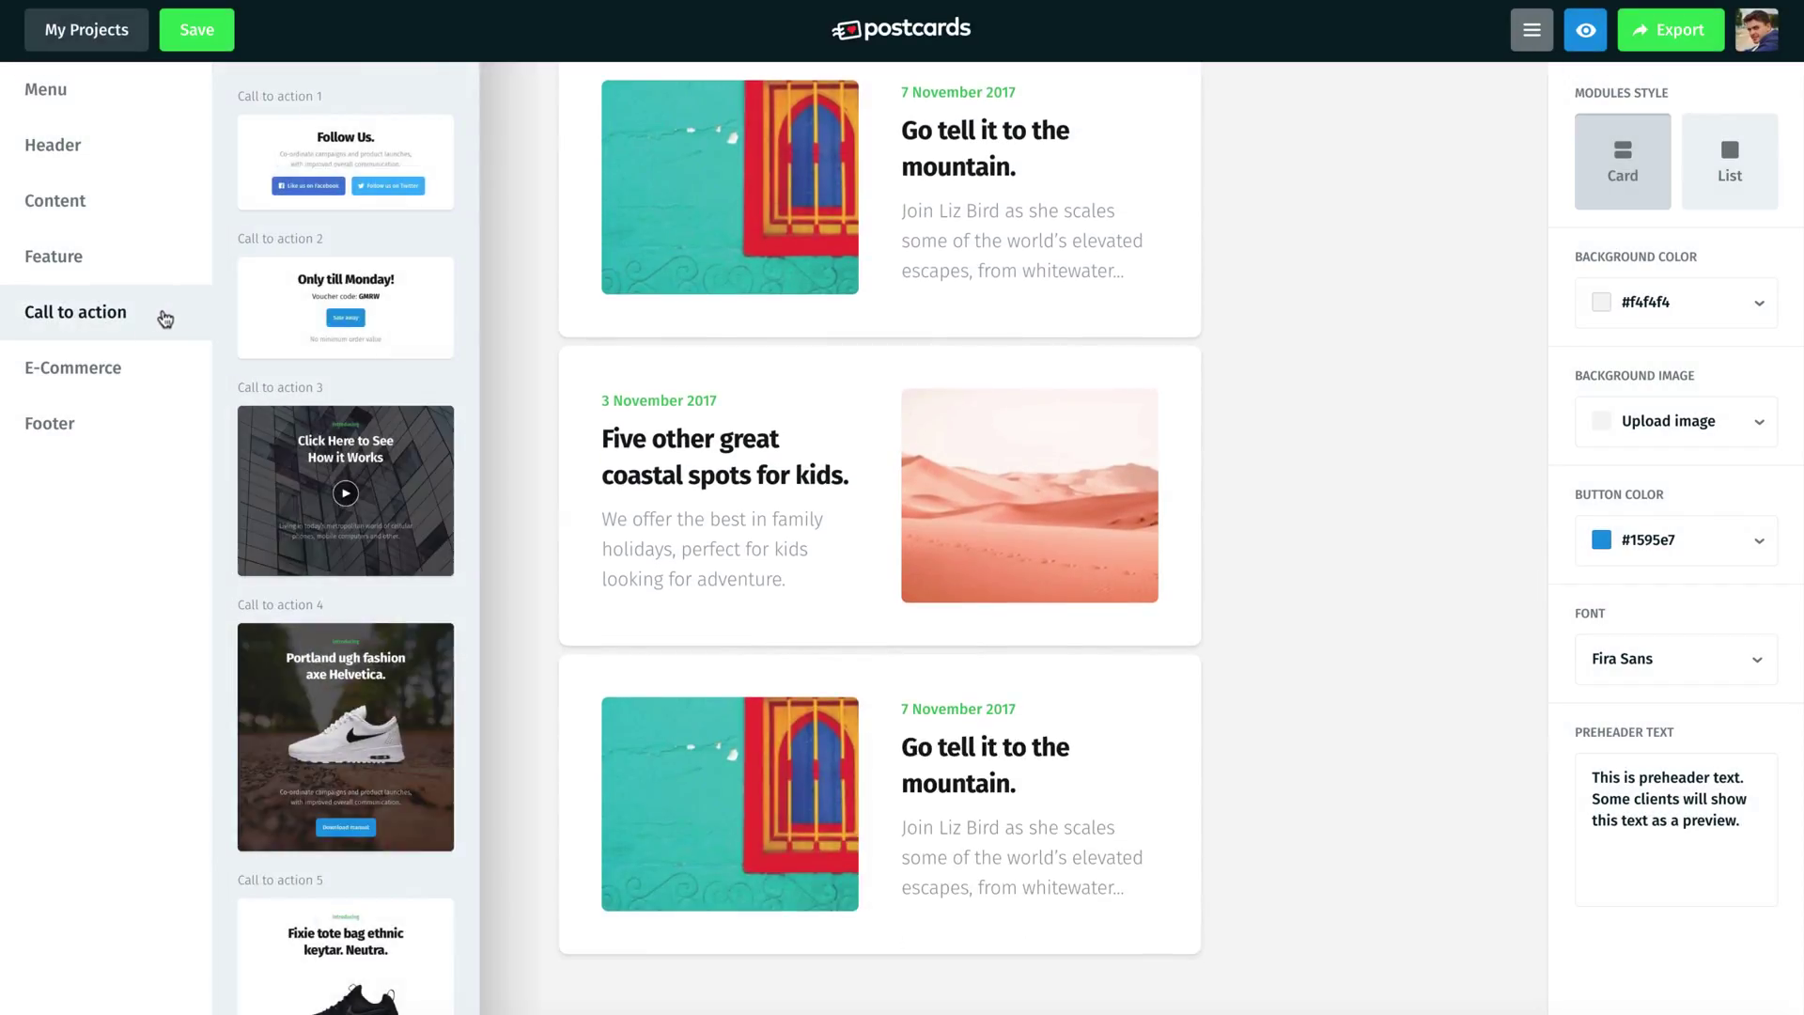
{"action": "scroll", "coordinate": [321, 358], "scroll_direction": "down", "scroll_amount": 2}
{"action": "scroll", "coordinate": [320, 358], "scroll_direction": "down", "scroll_amount": 10}
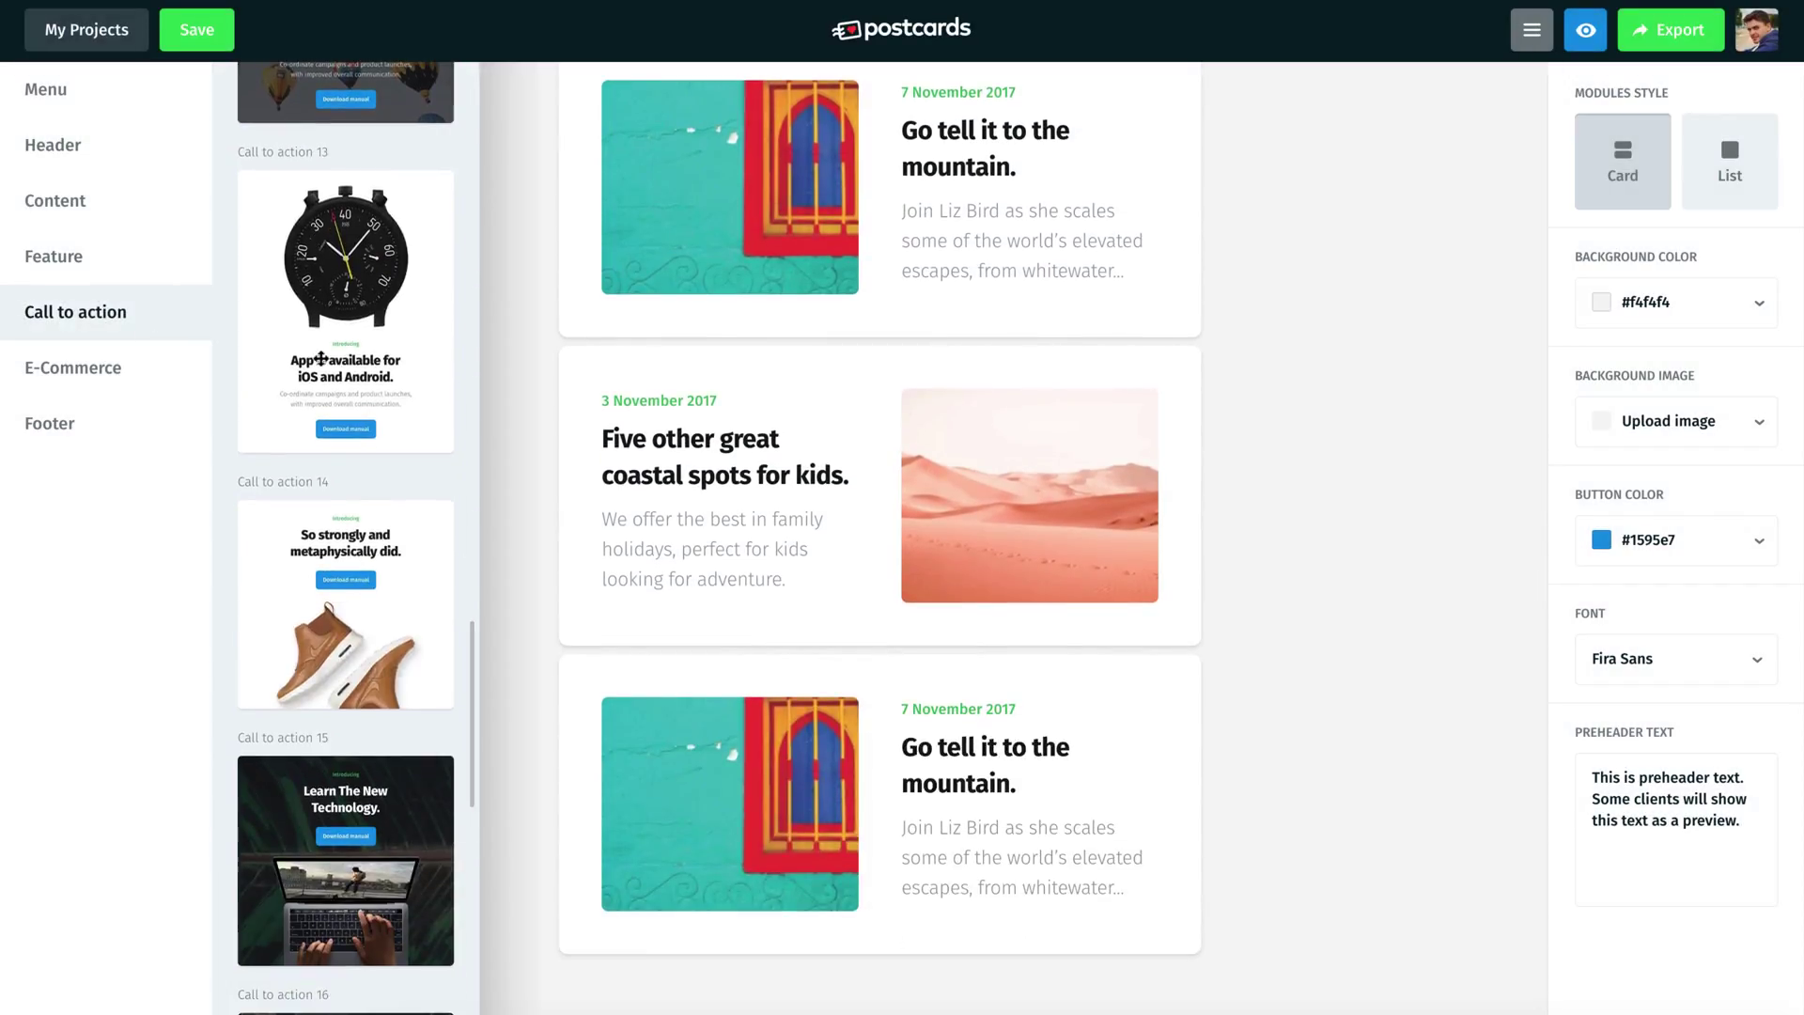
{"action": "left_click", "coordinate": [333, 599]}
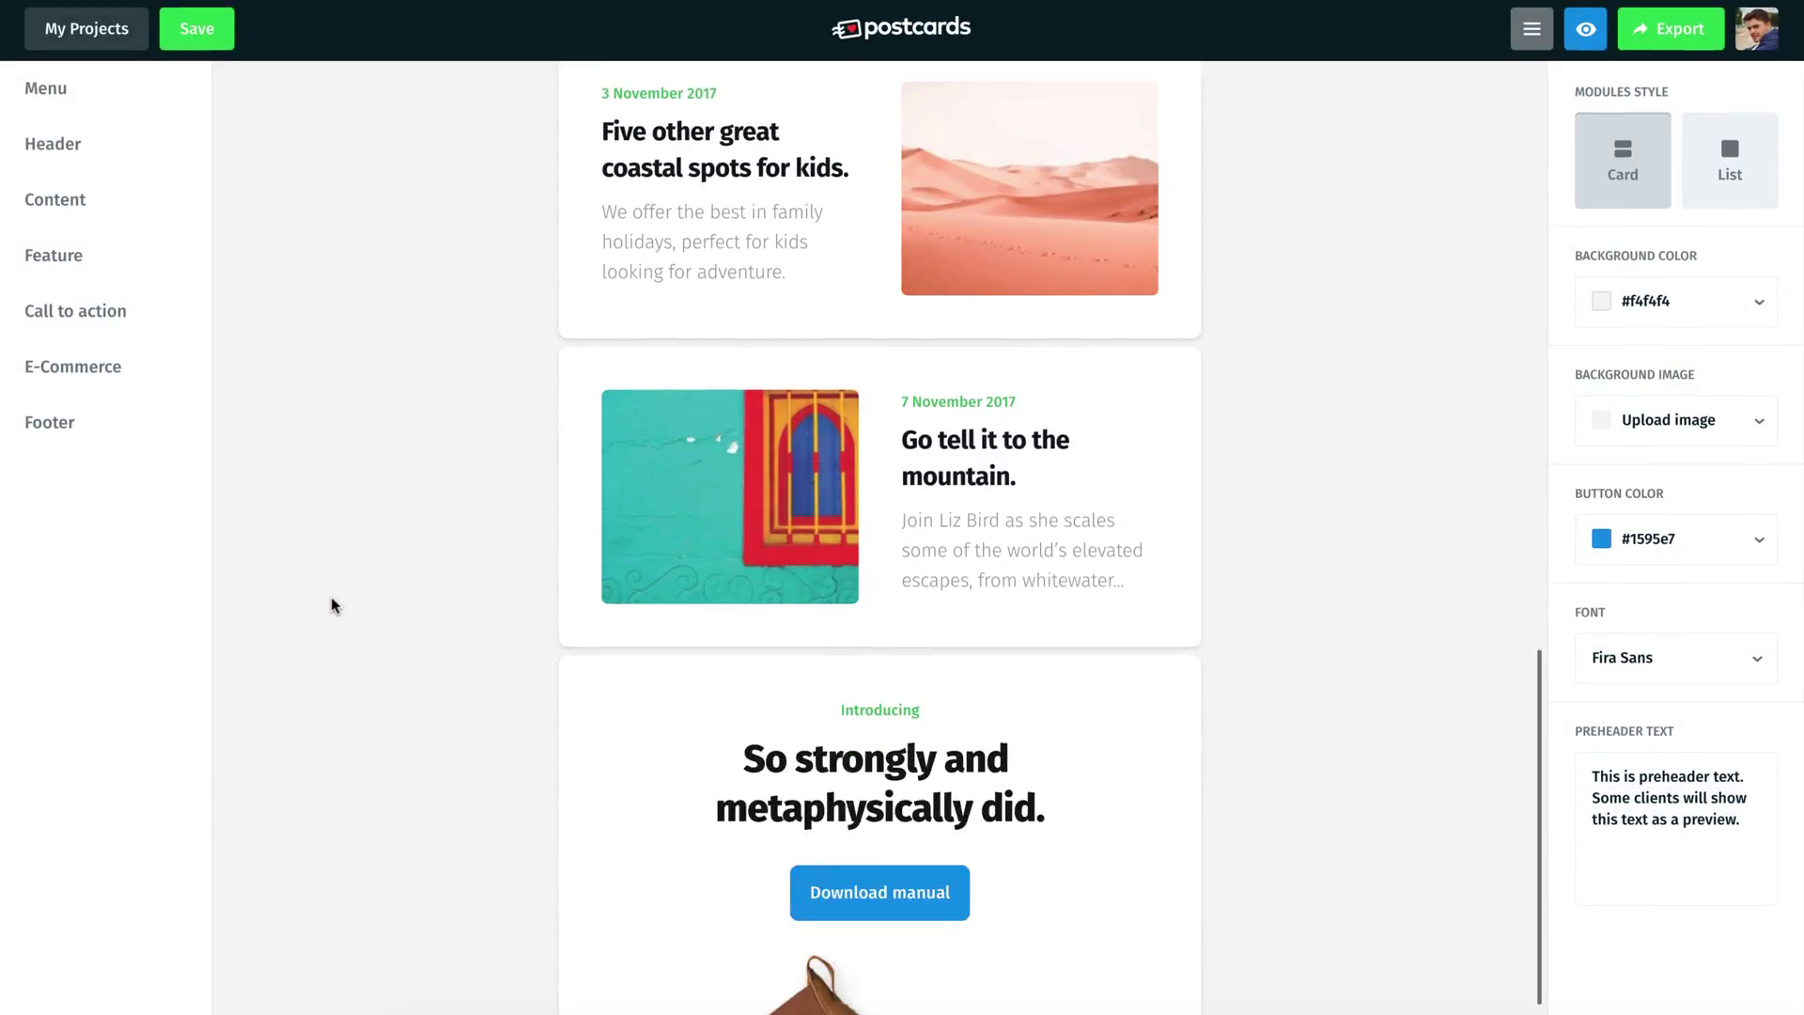
{"action": "mouse_move", "coordinate": [132, 419]}
{"action": "left_click", "coordinate": [319, 183]}
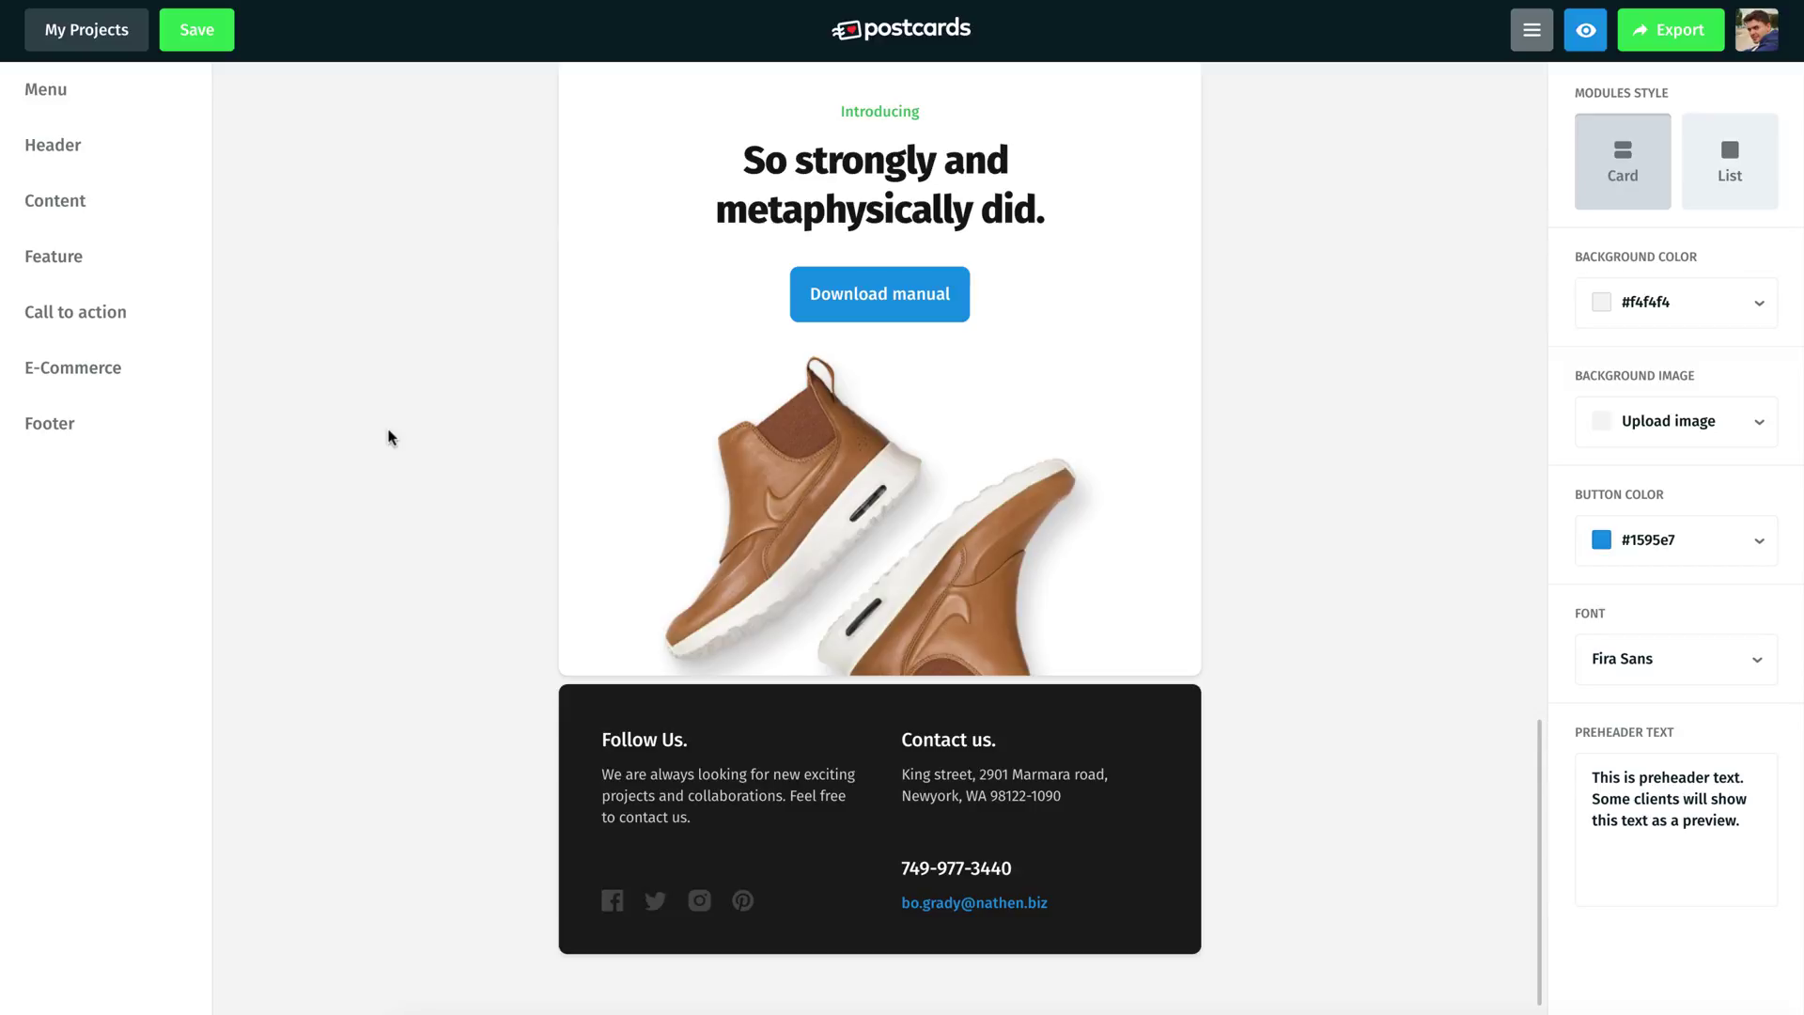
Set the email background colour to black #000000
{"action": "scroll", "coordinate": [392, 438], "scroll_direction": "up", "scroll_amount": 15}
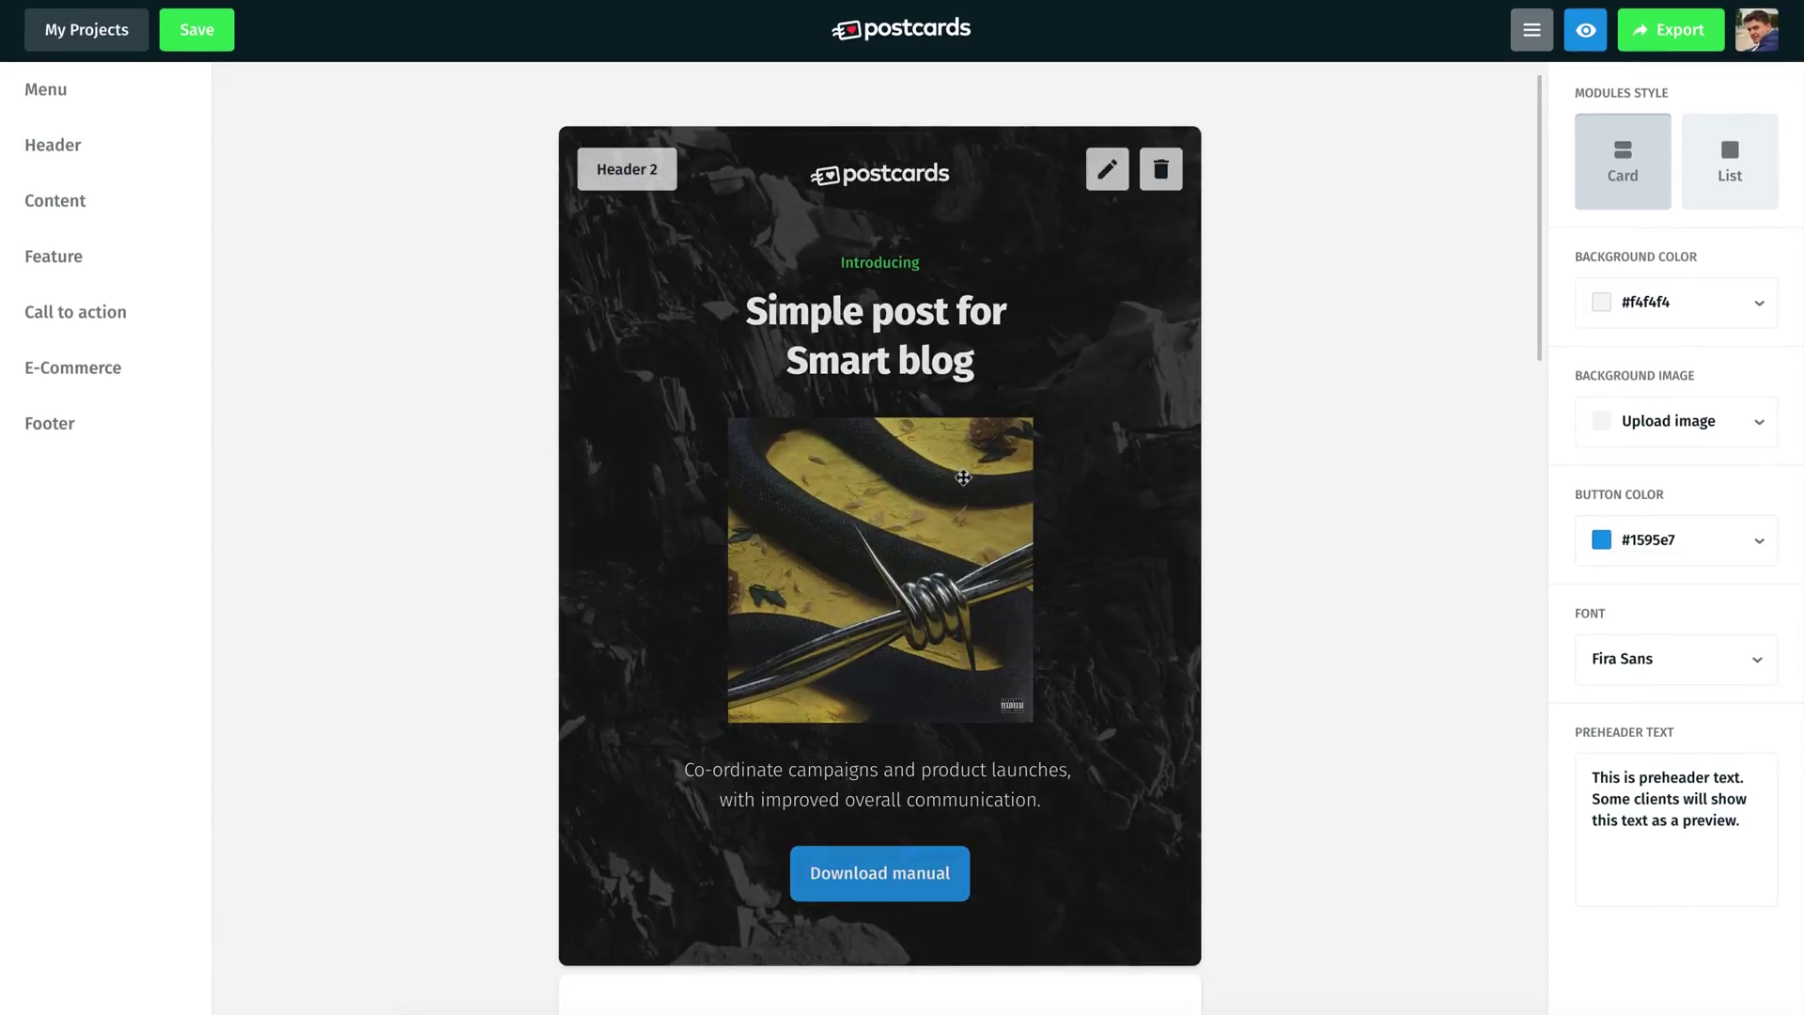
{"action": "left_click", "coordinate": [1639, 310]}
{"action": "left_click_drag", "start_coordinate": [1639, 363], "coordinate": [1582, 491]}
{"action": "left_click", "coordinate": [1580, 500]}
Save the project under the name 'Watch Template'
{"action": "key", "text": "ctrl+s"}
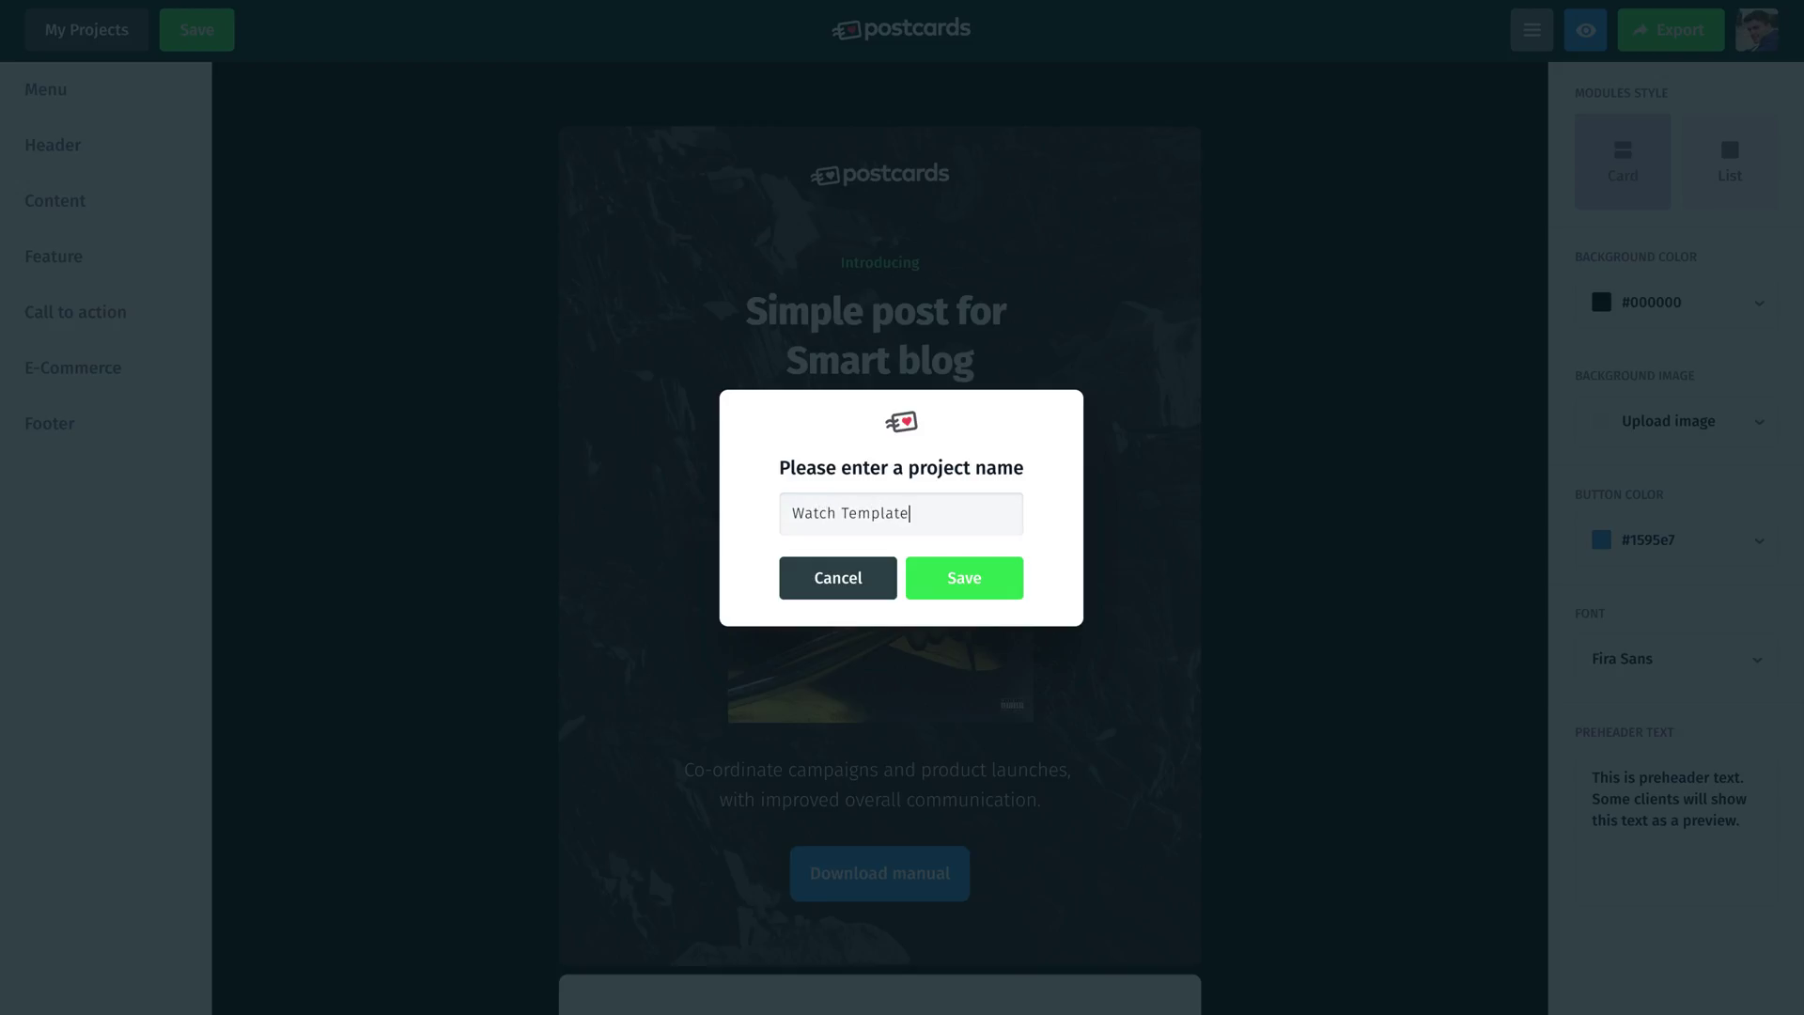
{"action": "type", "text": "Watch Template"}
{"action": "left_click", "coordinate": [938, 579]}
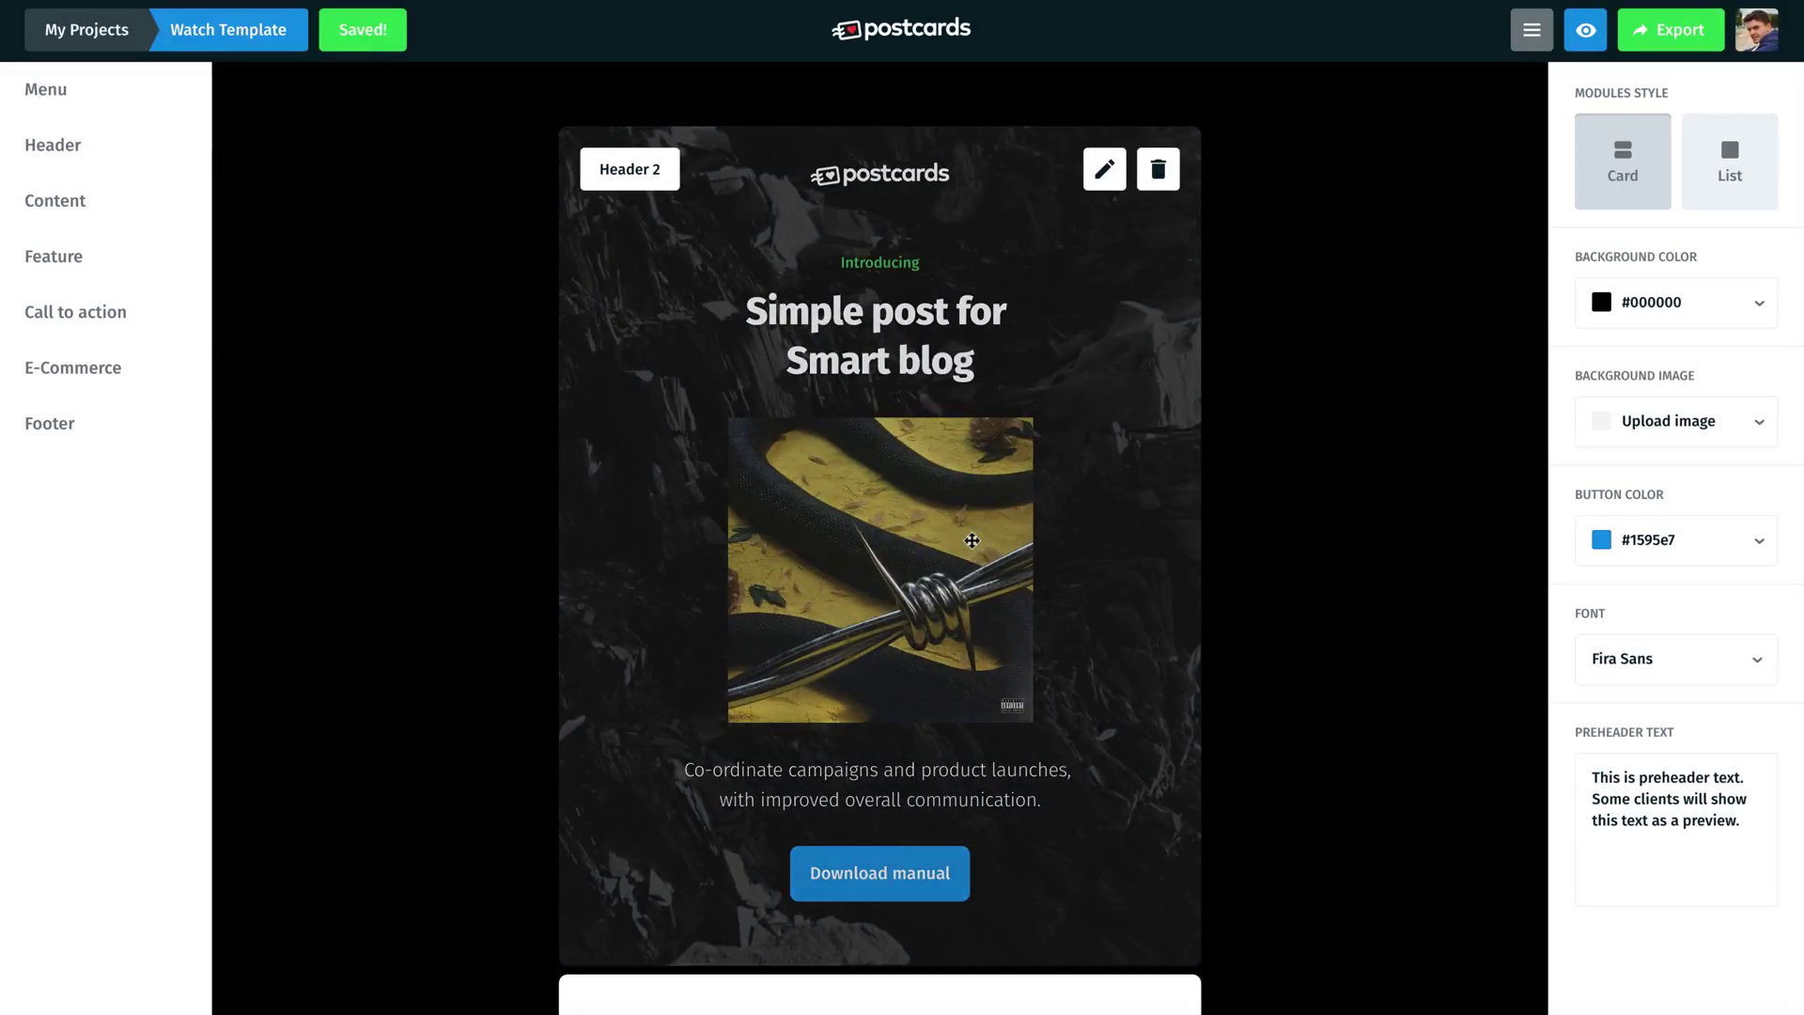
Open the header module's settings and replace its logo with logo.png
{"action": "left_click", "coordinate": [1104, 193]}
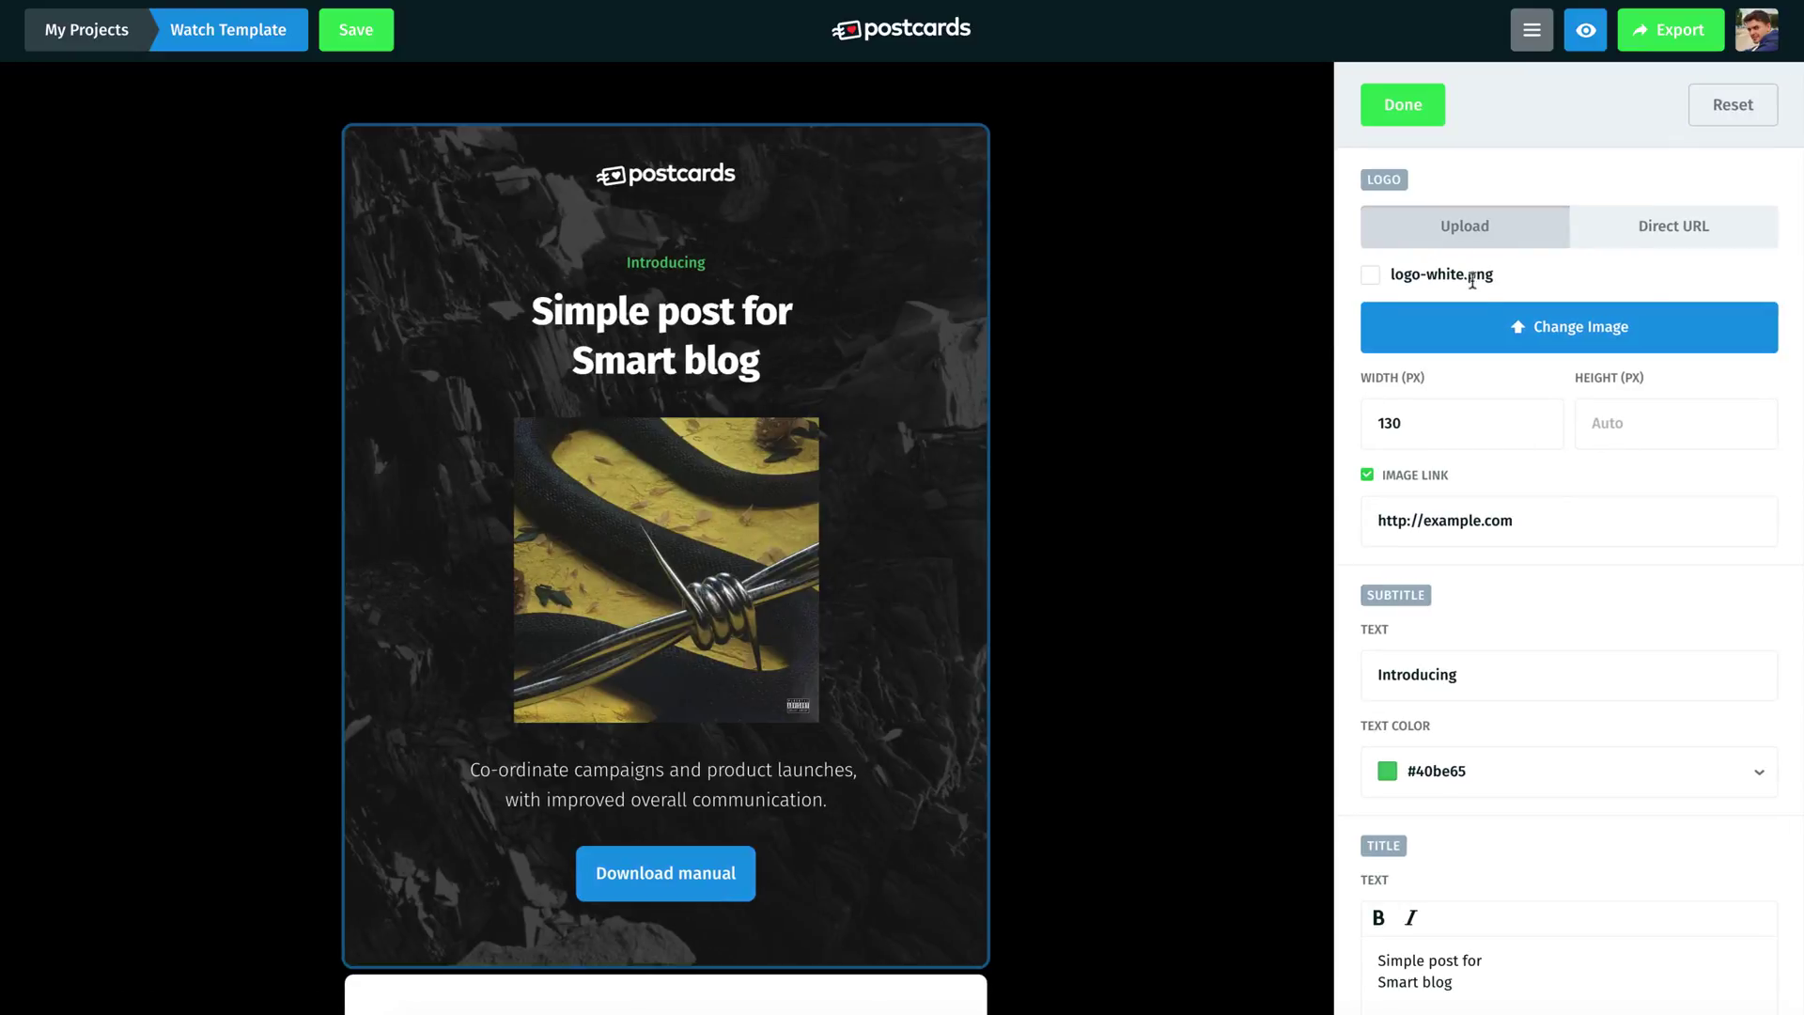
{"action": "left_click", "coordinate": [1496, 325]}
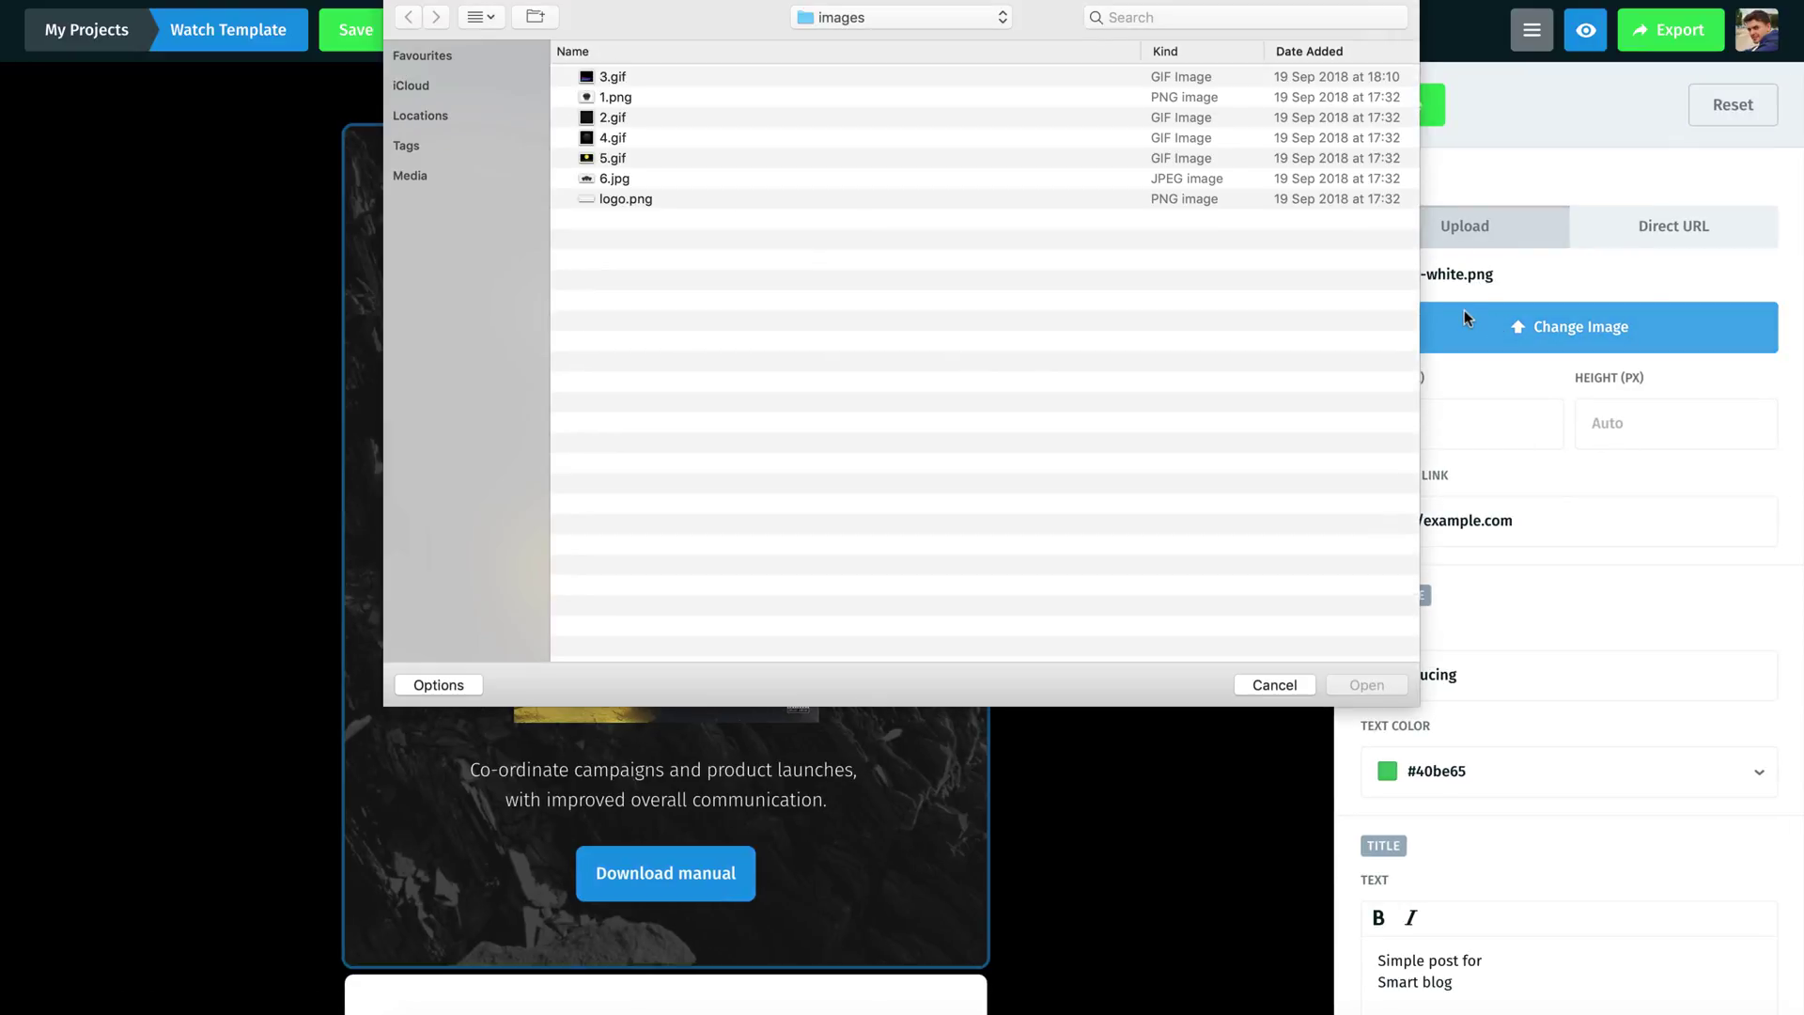
{"action": "left_click", "coordinate": [645, 199]}
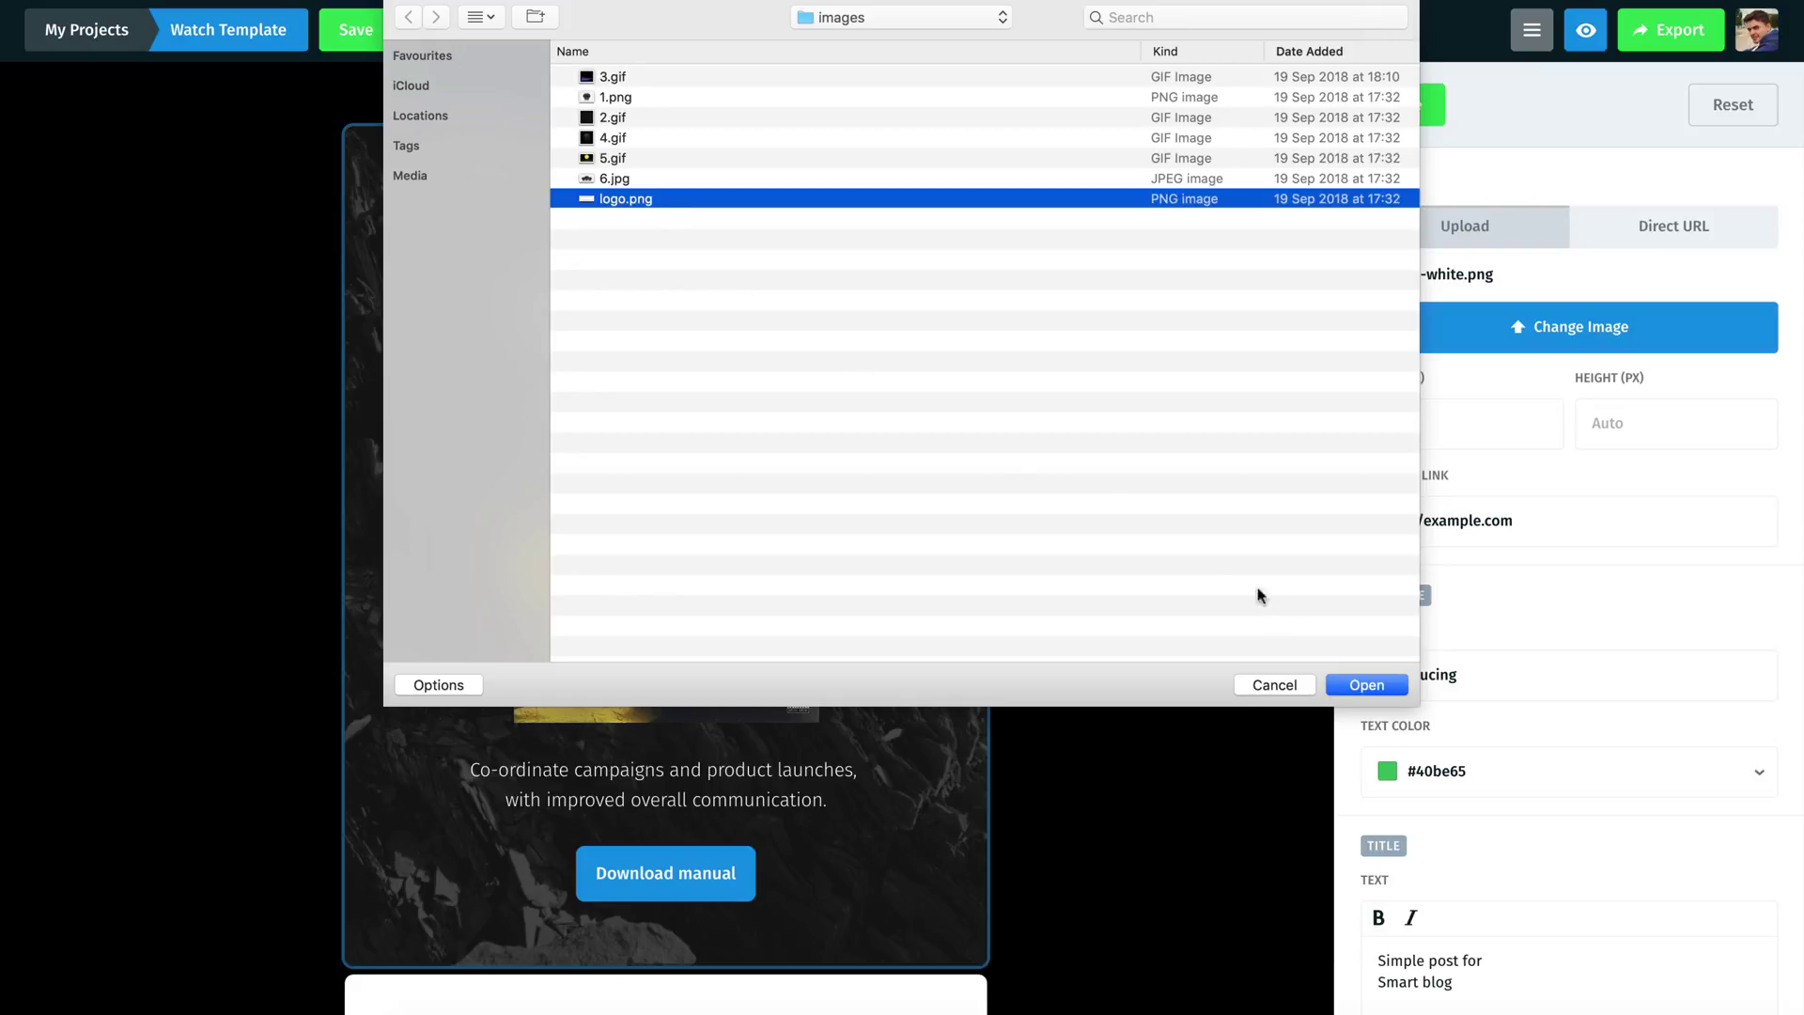
{"action": "left_click", "coordinate": [1340, 688]}
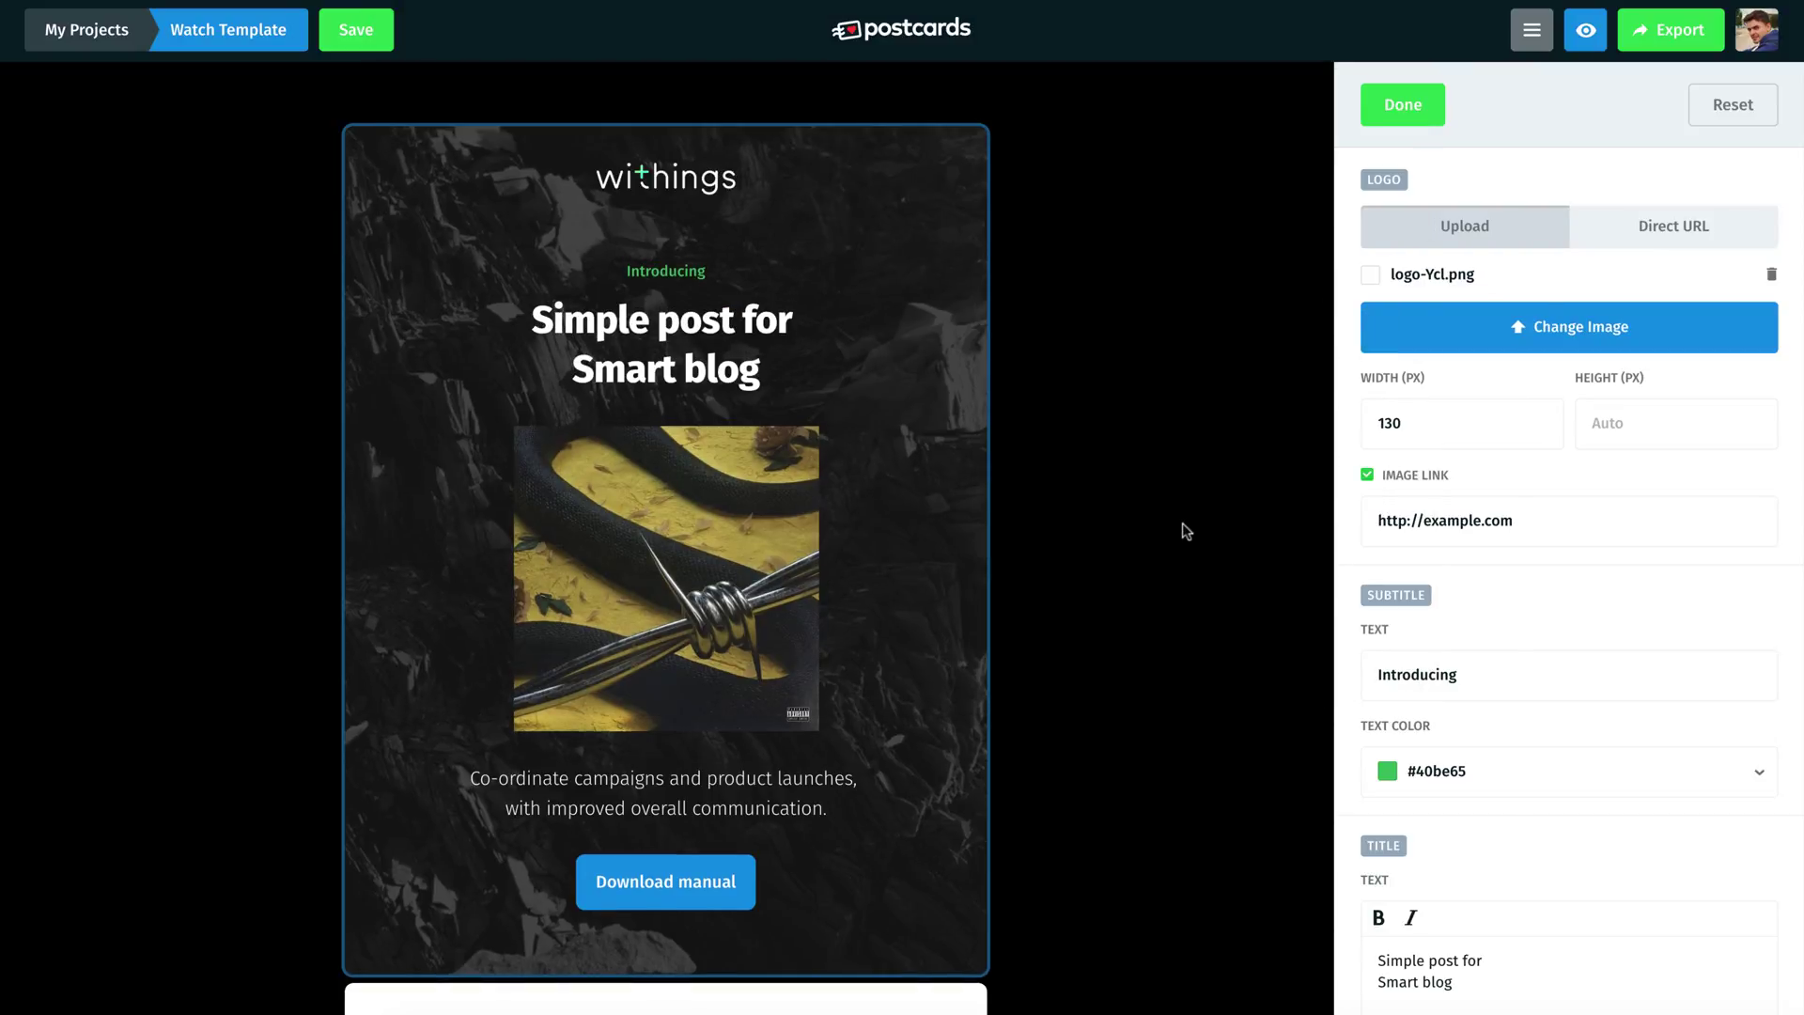
Change the header subtitle to 'Steel HR Sport' in red #c24534
{"action": "scroll", "coordinate": [1503, 523], "scroll_direction": "down", "scroll_amount": 3}
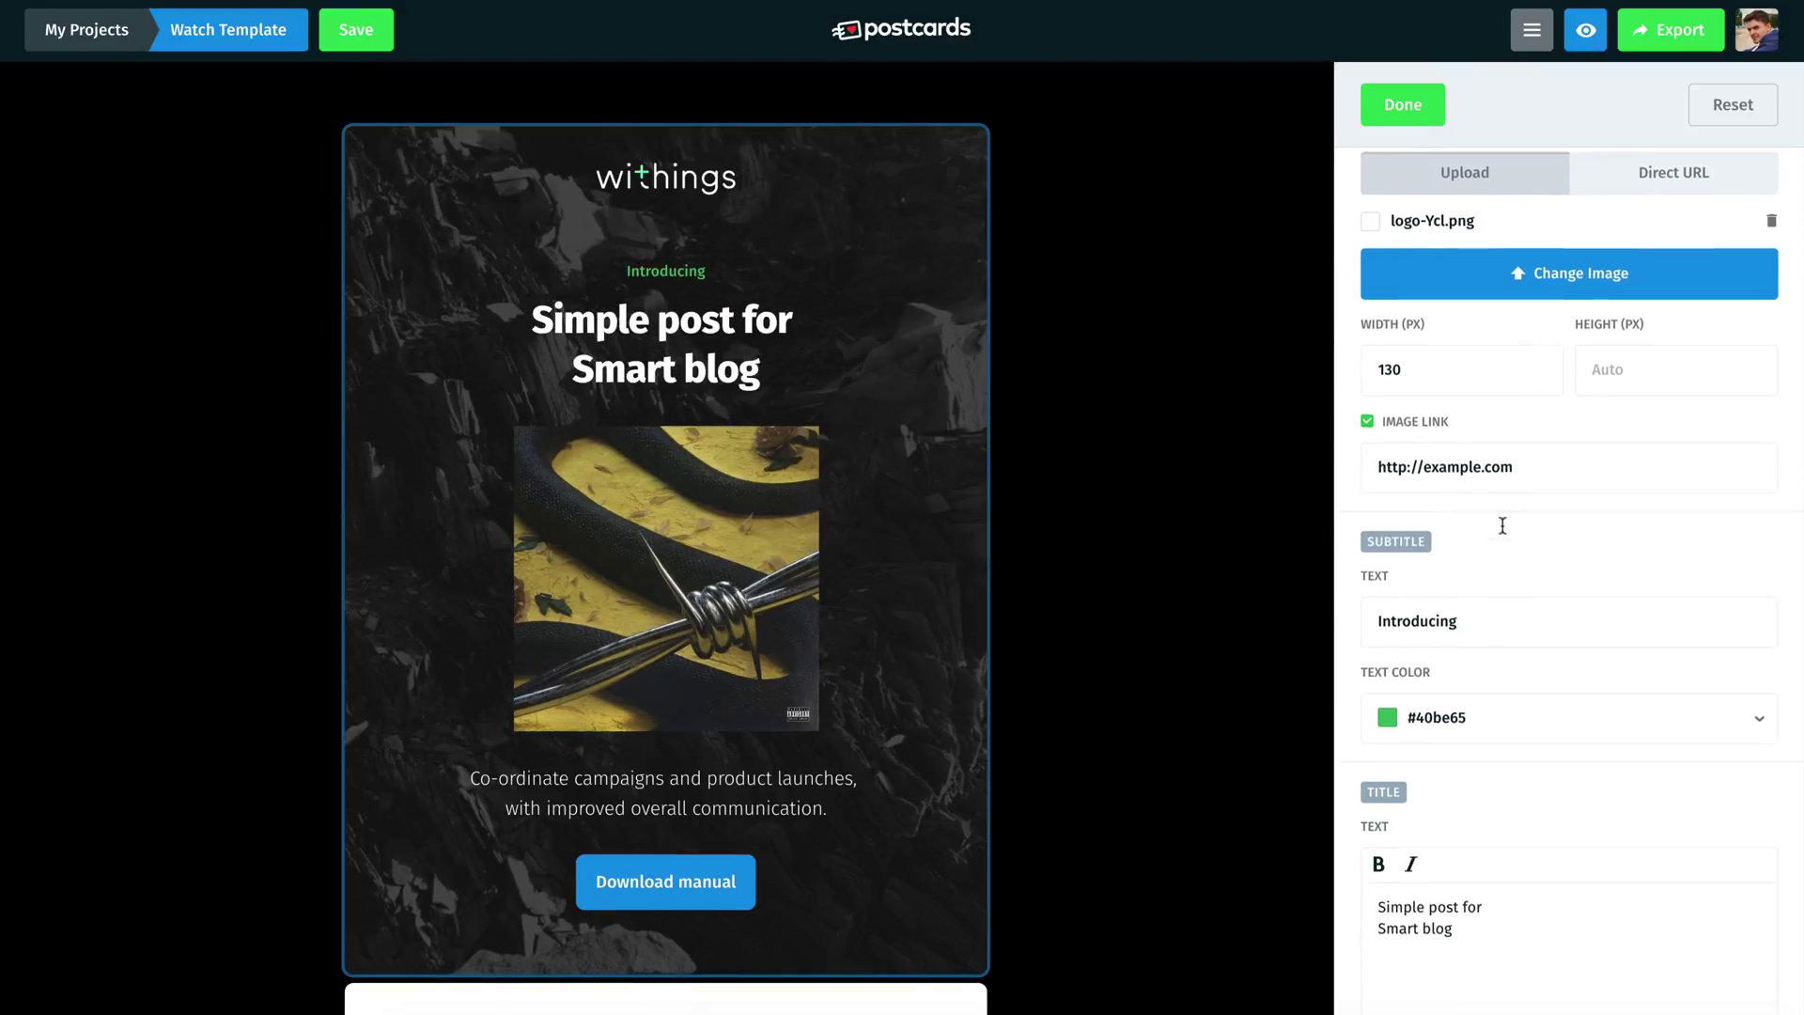
{"action": "left_click", "coordinate": [1491, 487]}
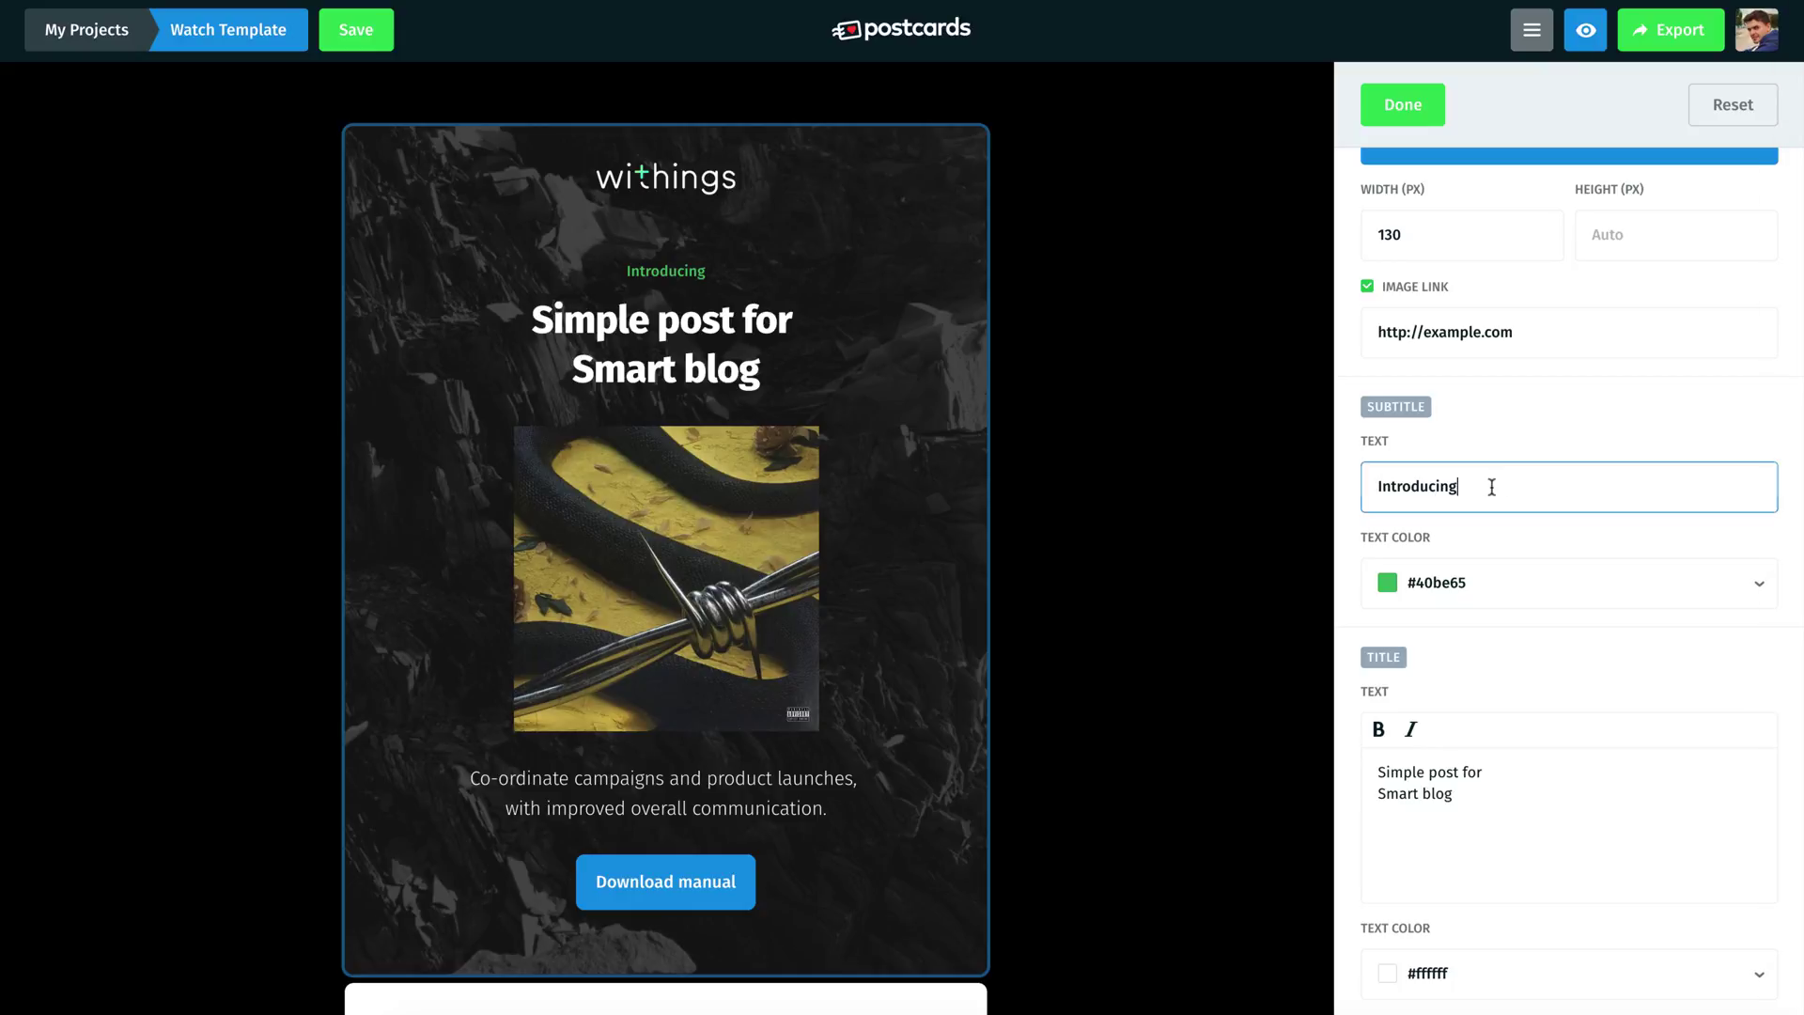
{"action": "left_click", "coordinate": [1578, 593]}
{"action": "type", "text": "c24534"}
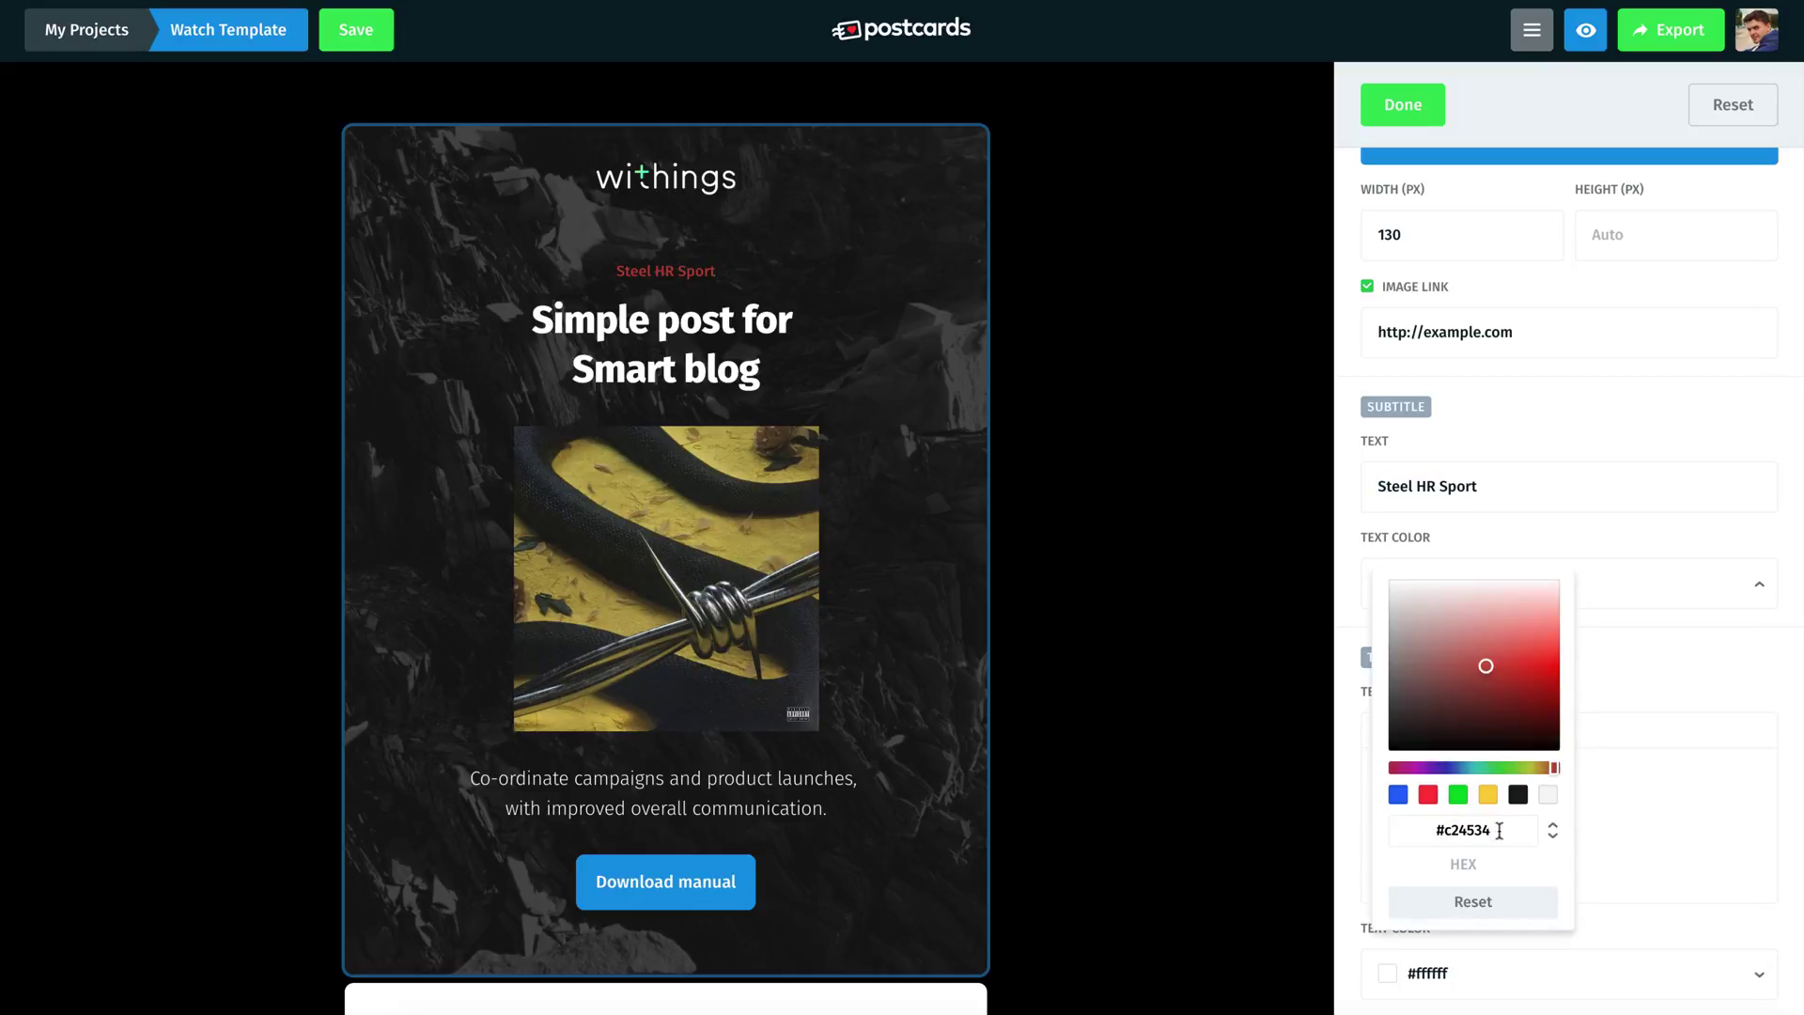
{"action": "left_click", "coordinate": [1544, 543]}
Replace the title with 'For serious sports & superior style', breaking the line before 'superior'
{"action": "scroll", "coordinate": [1350, 539], "scroll_direction": "down", "scroll_amount": 3}
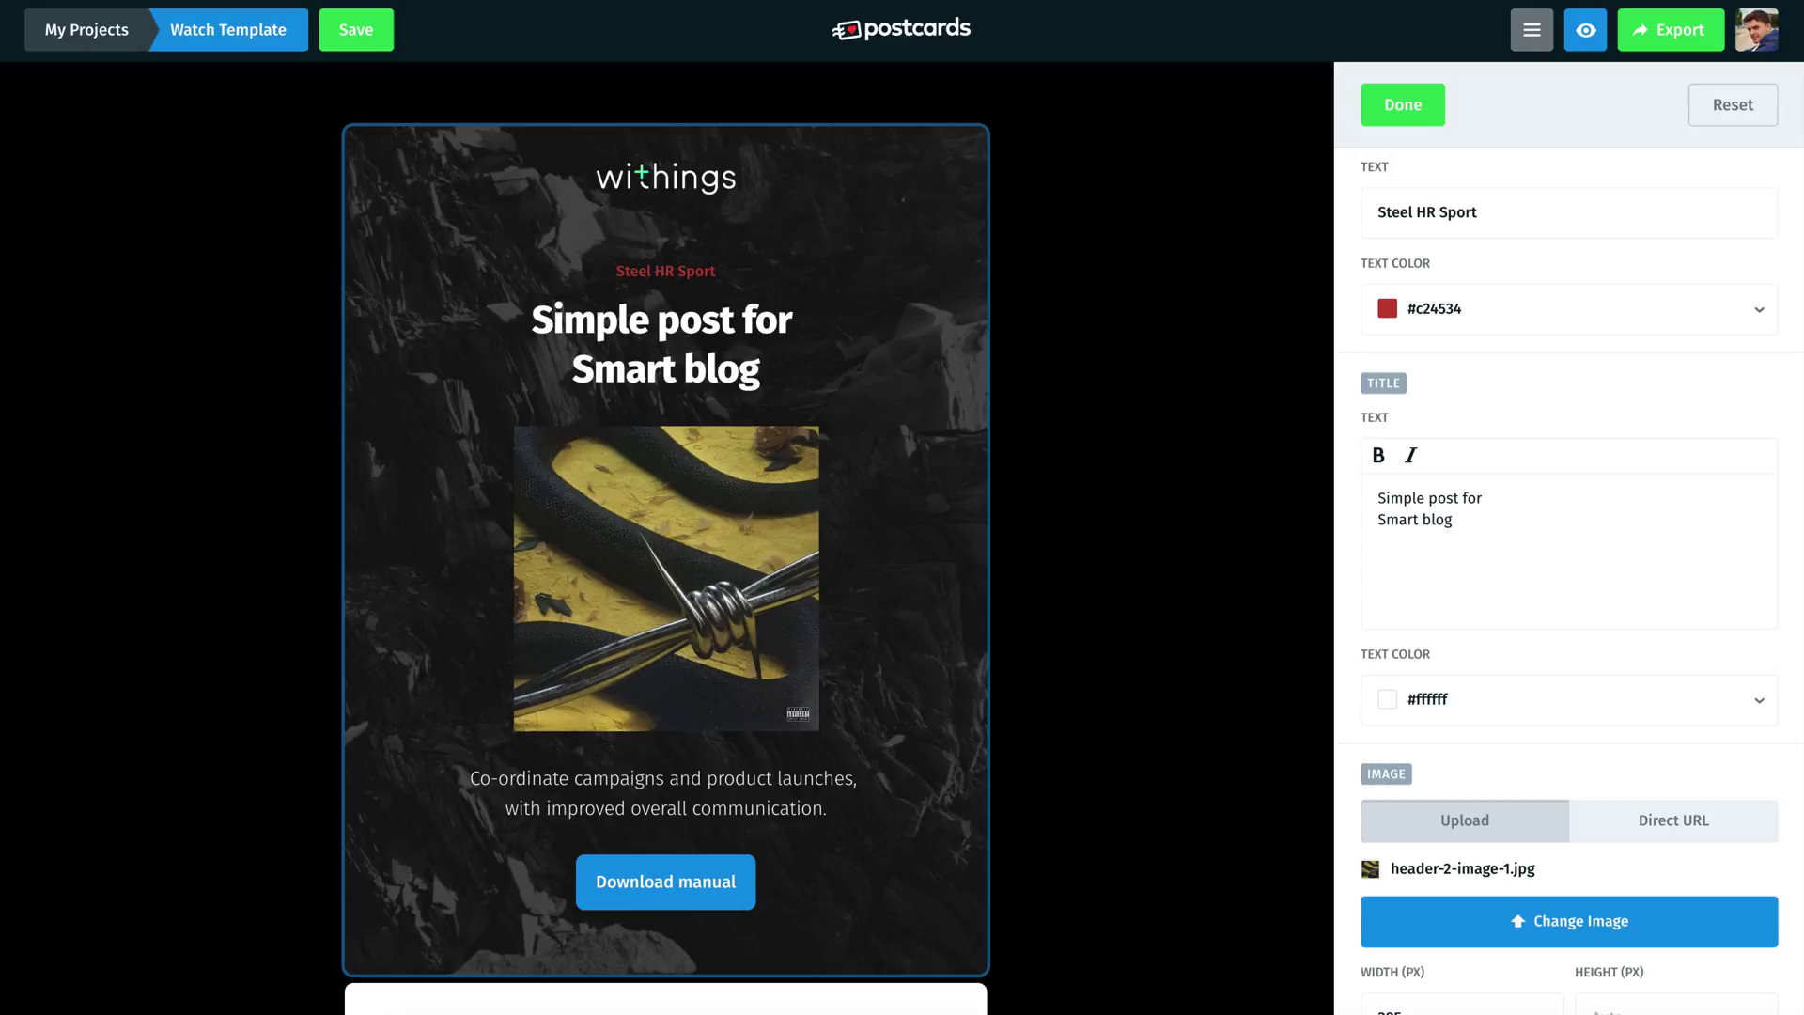
{"action": "left_click", "coordinate": [1466, 529]}
{"action": "key", "text": "ctrl+a"}
{"action": "type", "text": "For serious sports & superior style"}
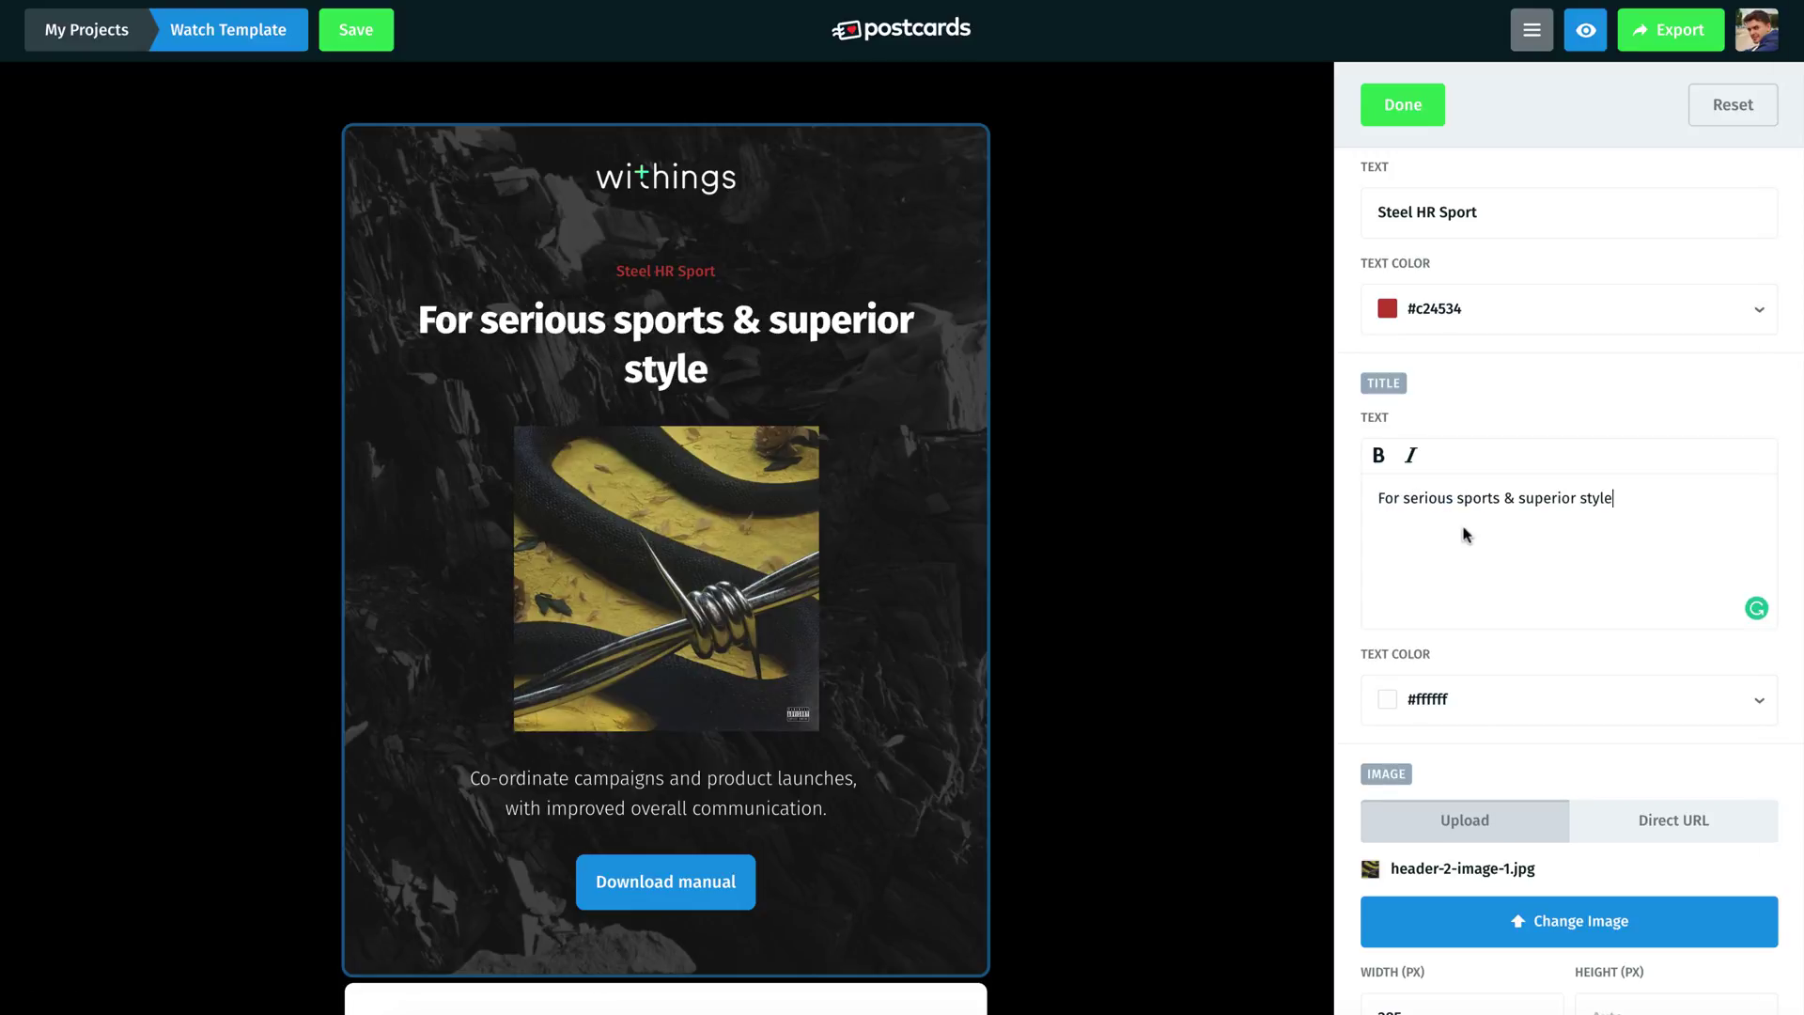
{"action": "left_click", "coordinate": [1519, 499]}
{"action": "key", "text": "shift+Return"}
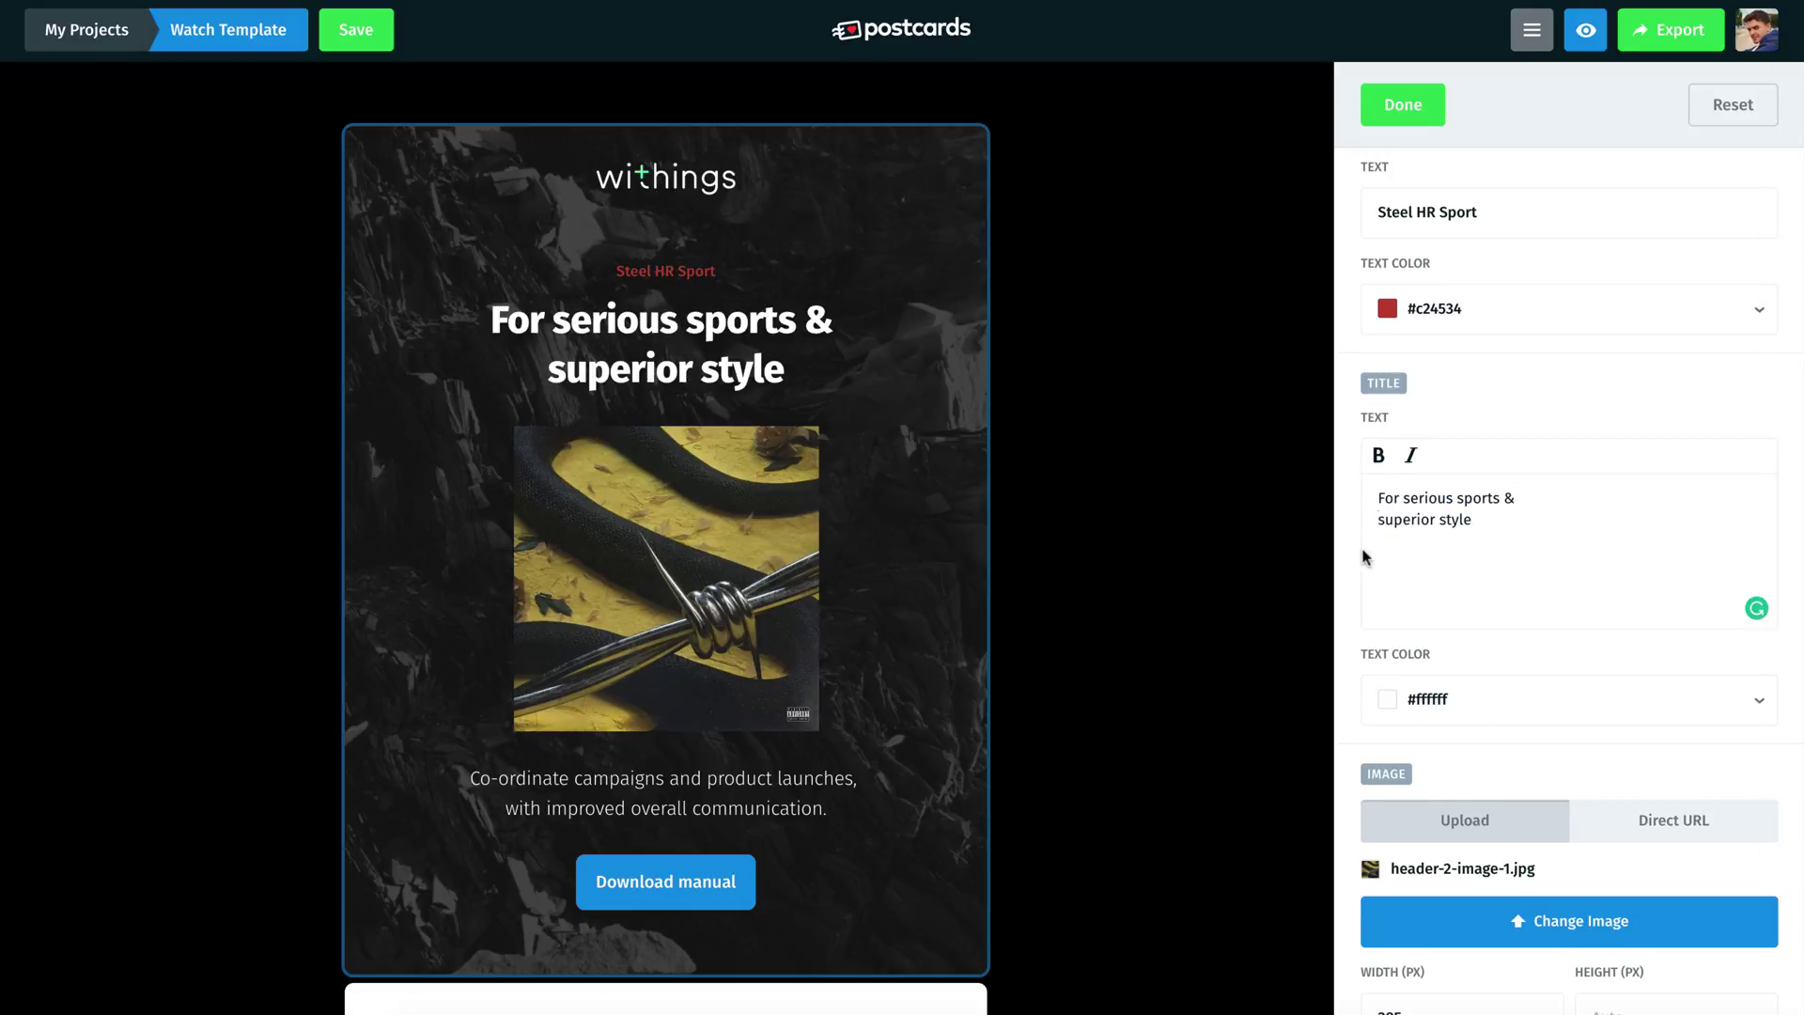
{"action": "scroll", "coordinate": [1365, 556], "scroll_direction": "down", "scroll_amount": 4}
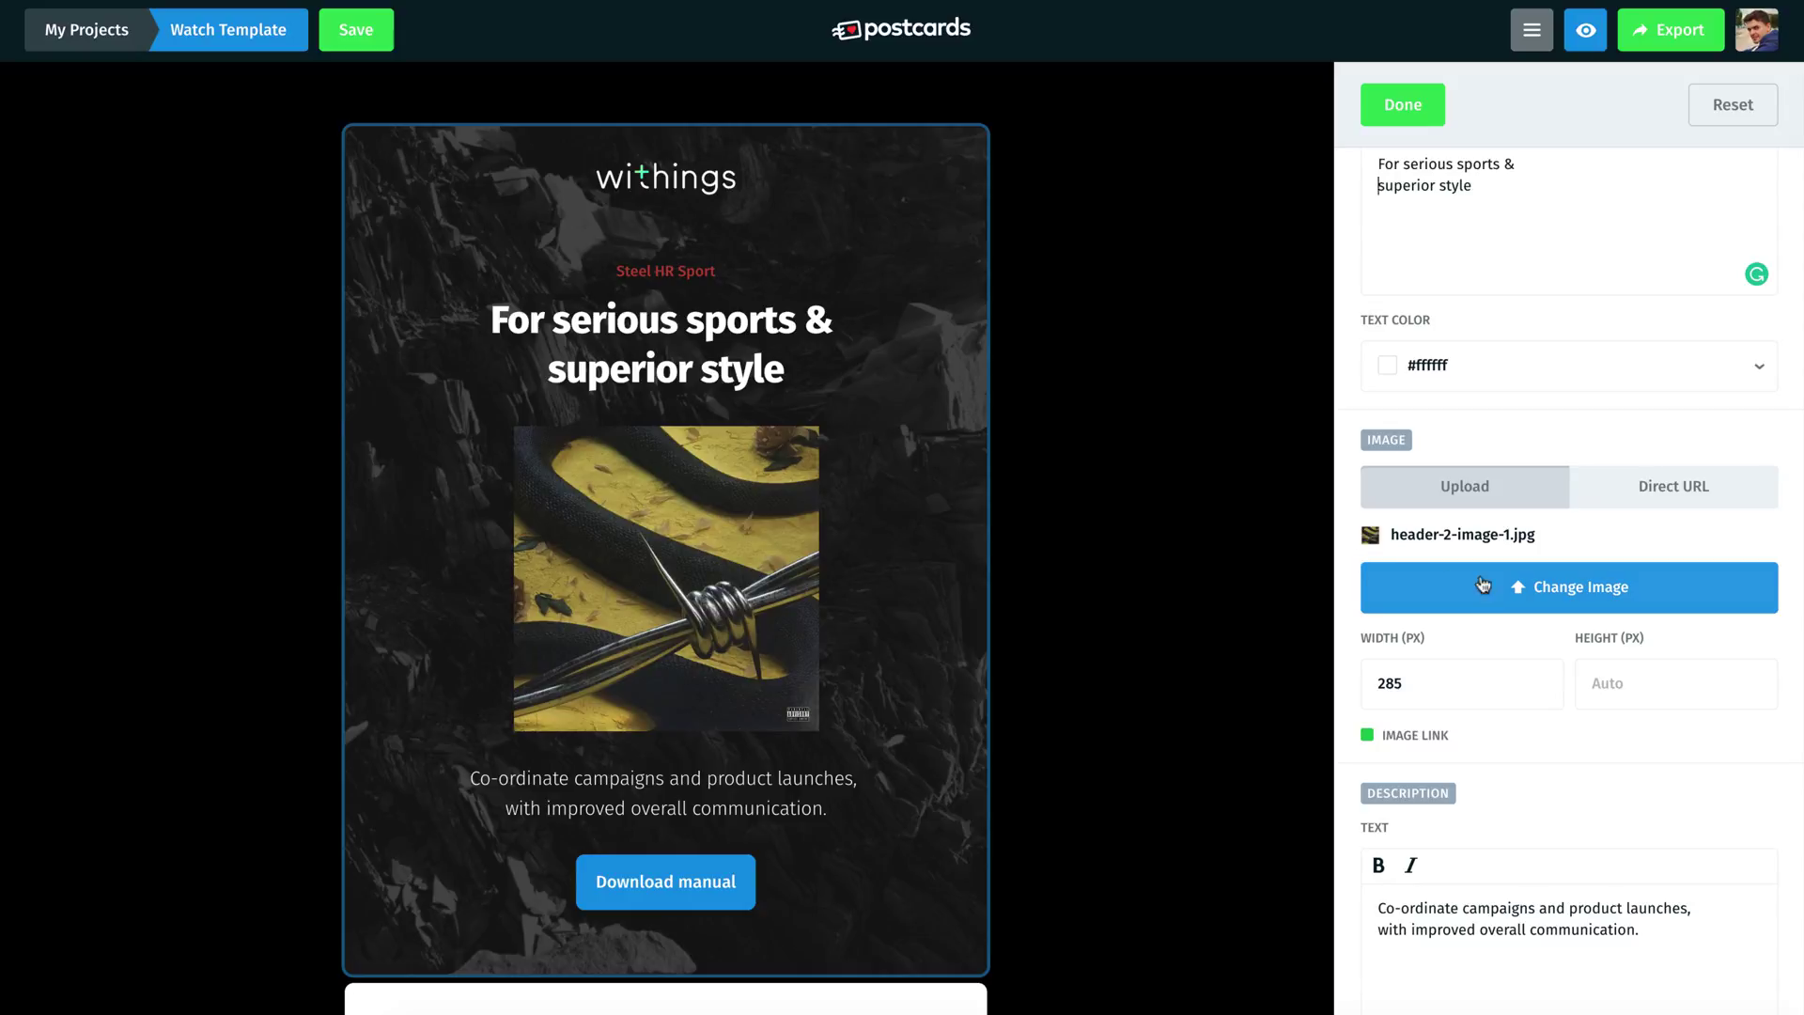
Swap the header image for the 1.png watch and paste the new product description
{"action": "left_click", "coordinate": [1482, 584]}
{"action": "left_click", "coordinate": [613, 77]}
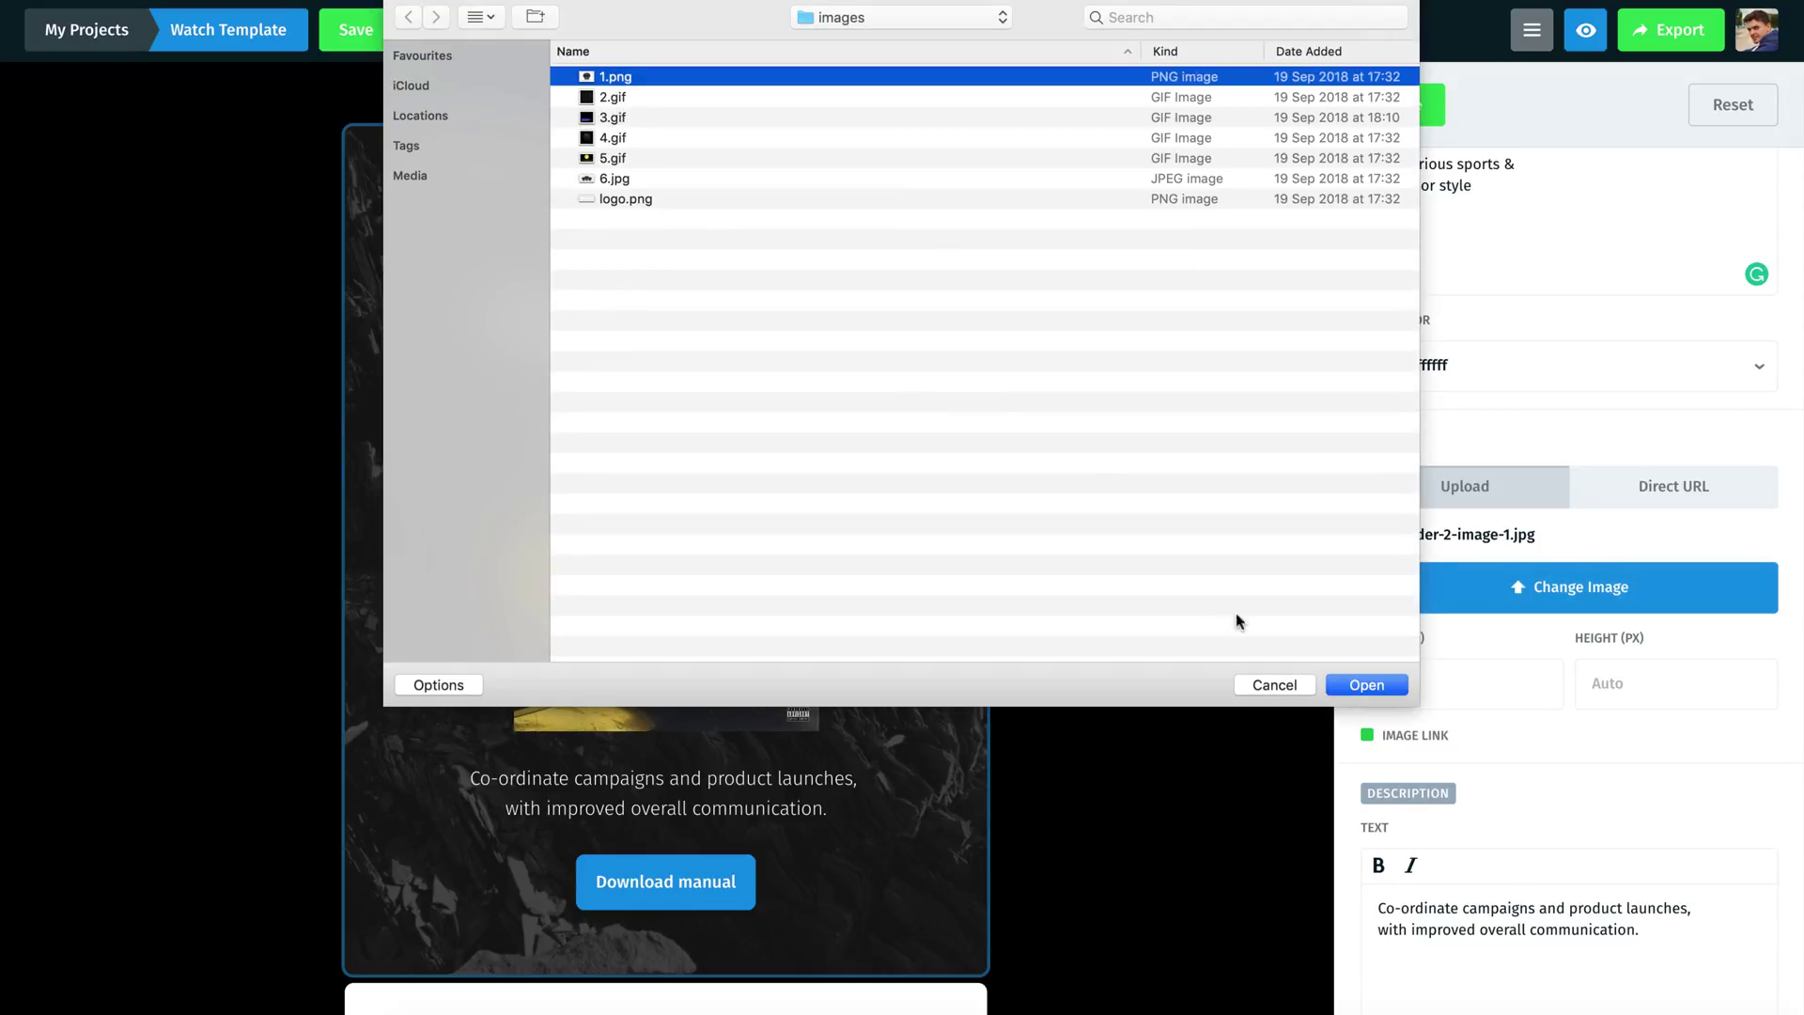
{"action": "left_click", "coordinate": [1338, 685]}
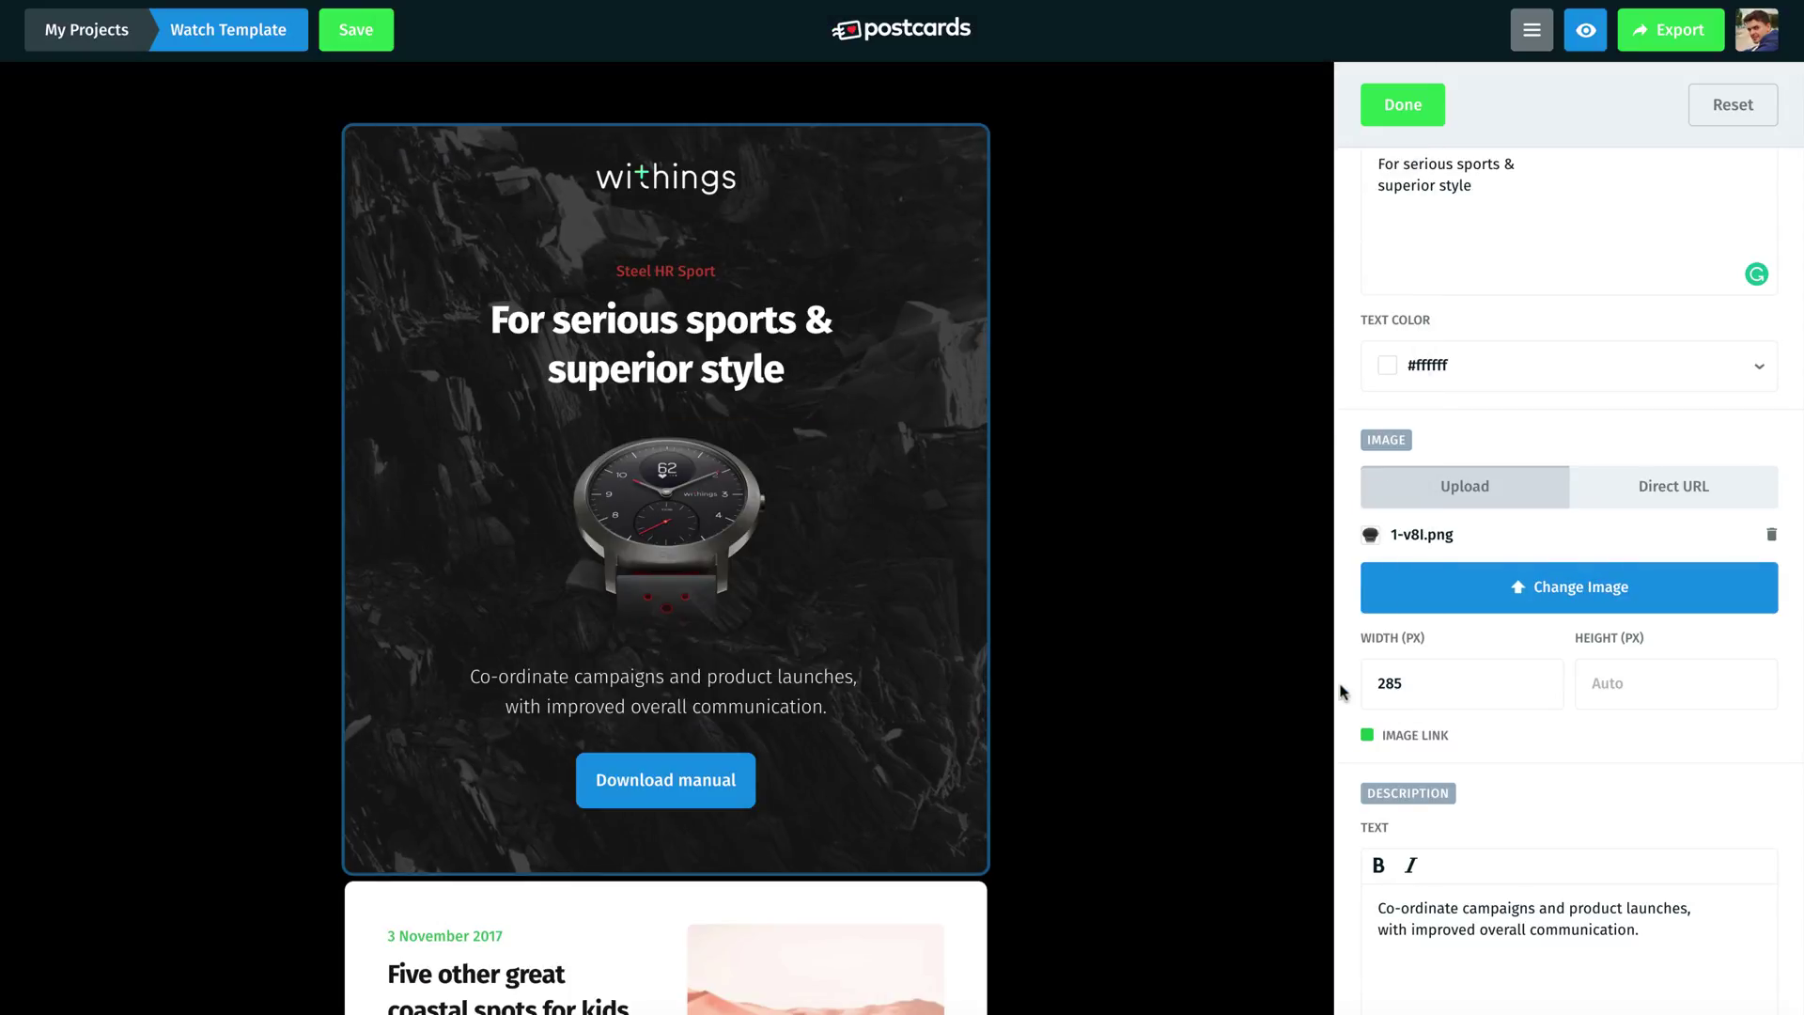
{"action": "scroll", "coordinate": [1343, 681], "scroll_direction": "down", "scroll_amount": 4}
{"action": "left_click", "coordinate": [1472, 617]}
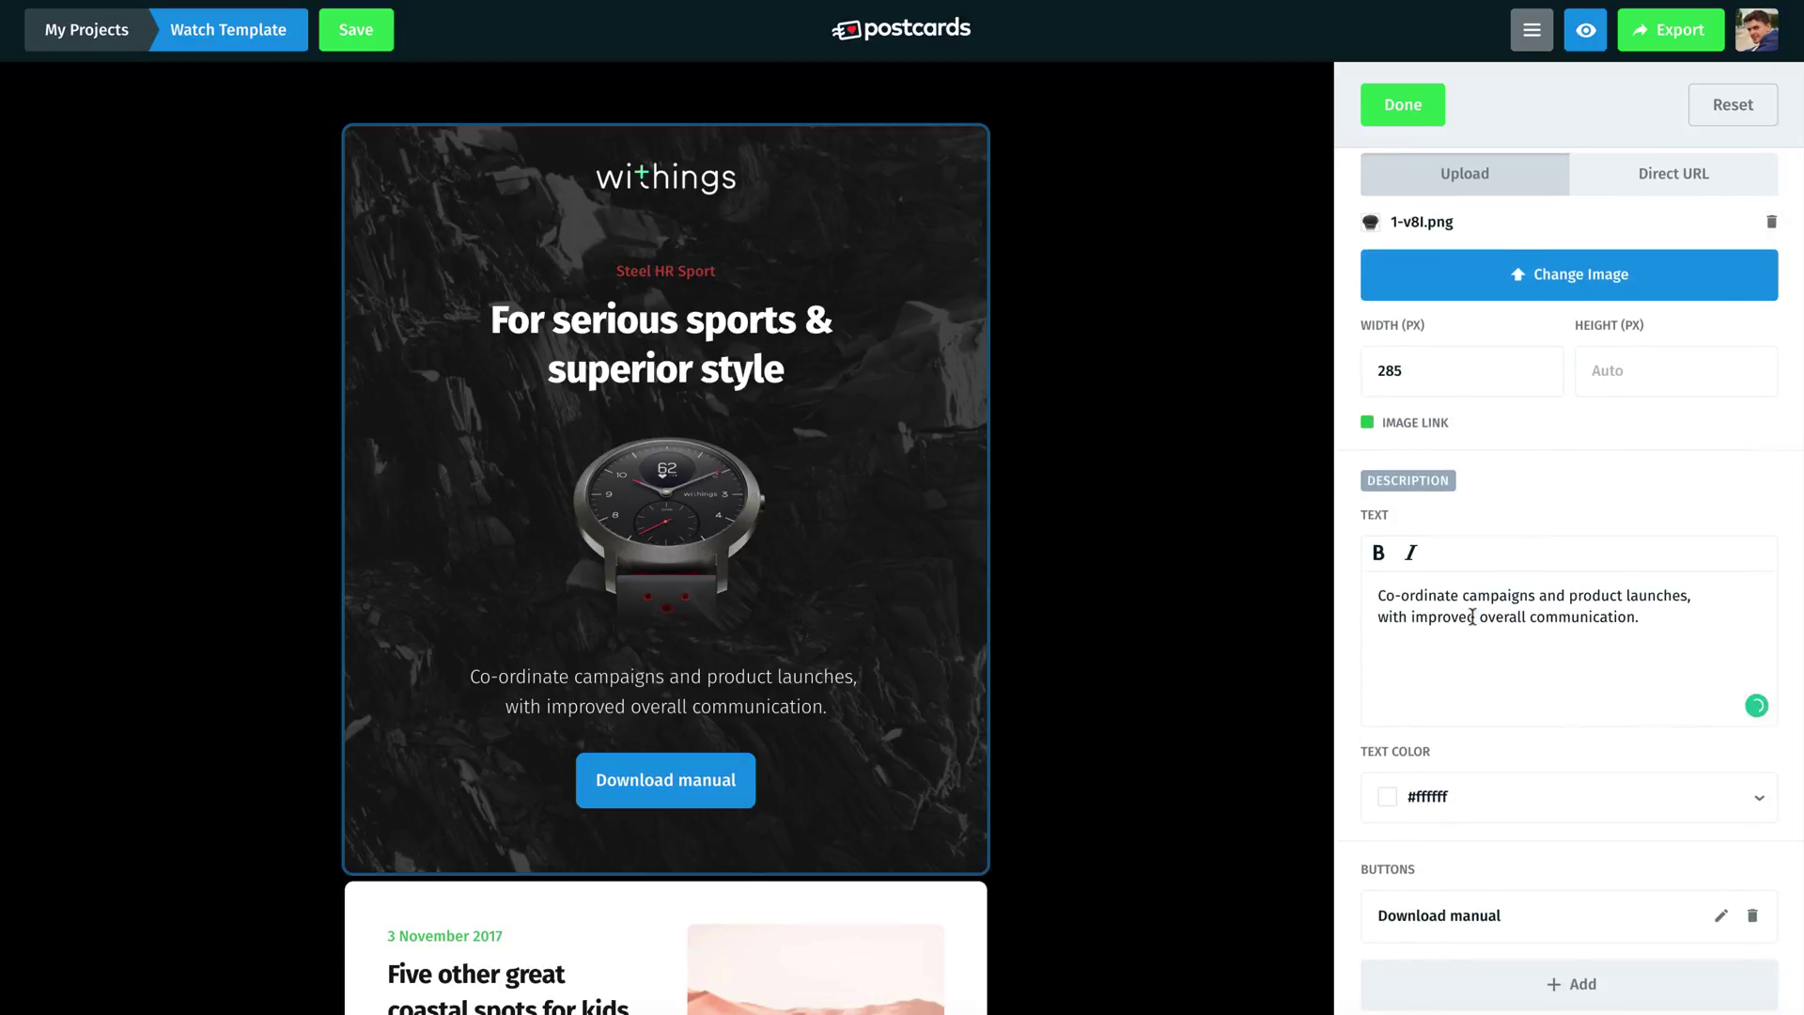
{"action": "key", "text": "ctrl+a"}
{"action": "type", "text": "Our newest hybrid smartwatch is here, and it comes with brand-new features dedicated to your workout, and the same incredible battery life of up to 25 days that you’ve come to expect from our heart rate tracking watches."}
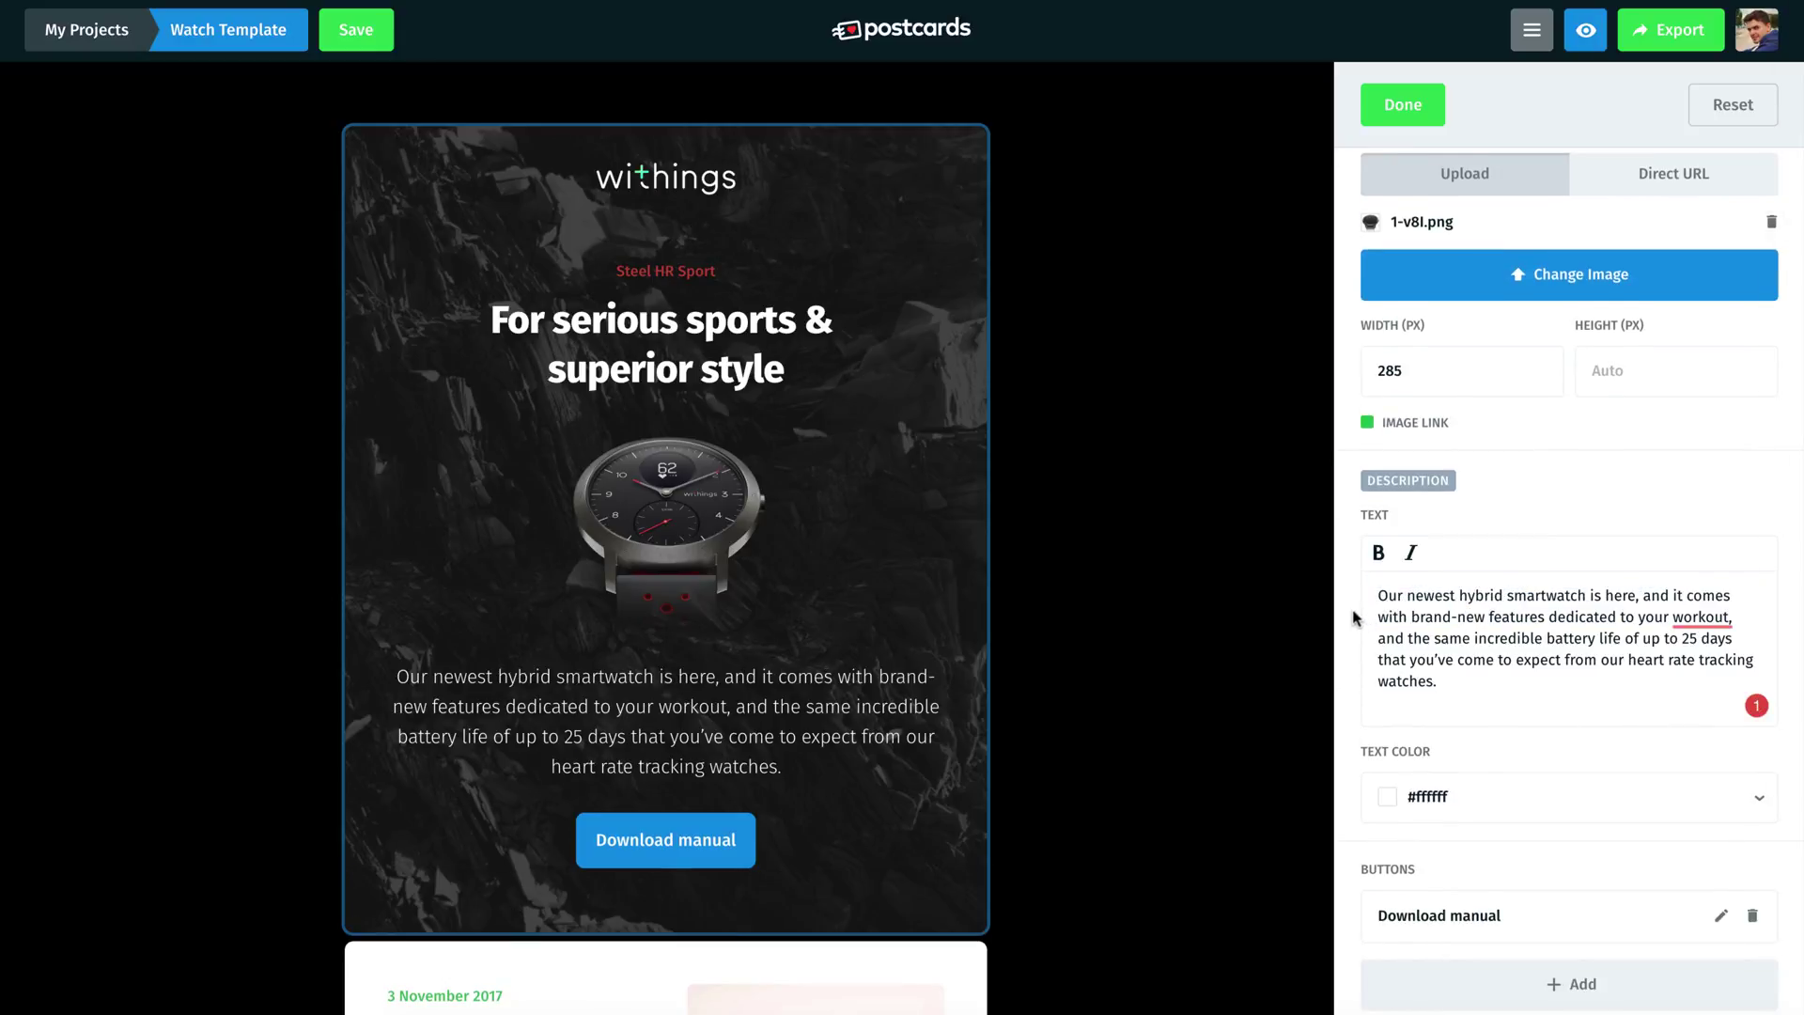
Turn the Download manual button into 'Buy It Now' with a #c24537 background
{"action": "scroll", "coordinate": [1355, 613], "scroll_direction": "down", "scroll_amount": 5}
{"action": "left_click", "coordinate": [1555, 488]}
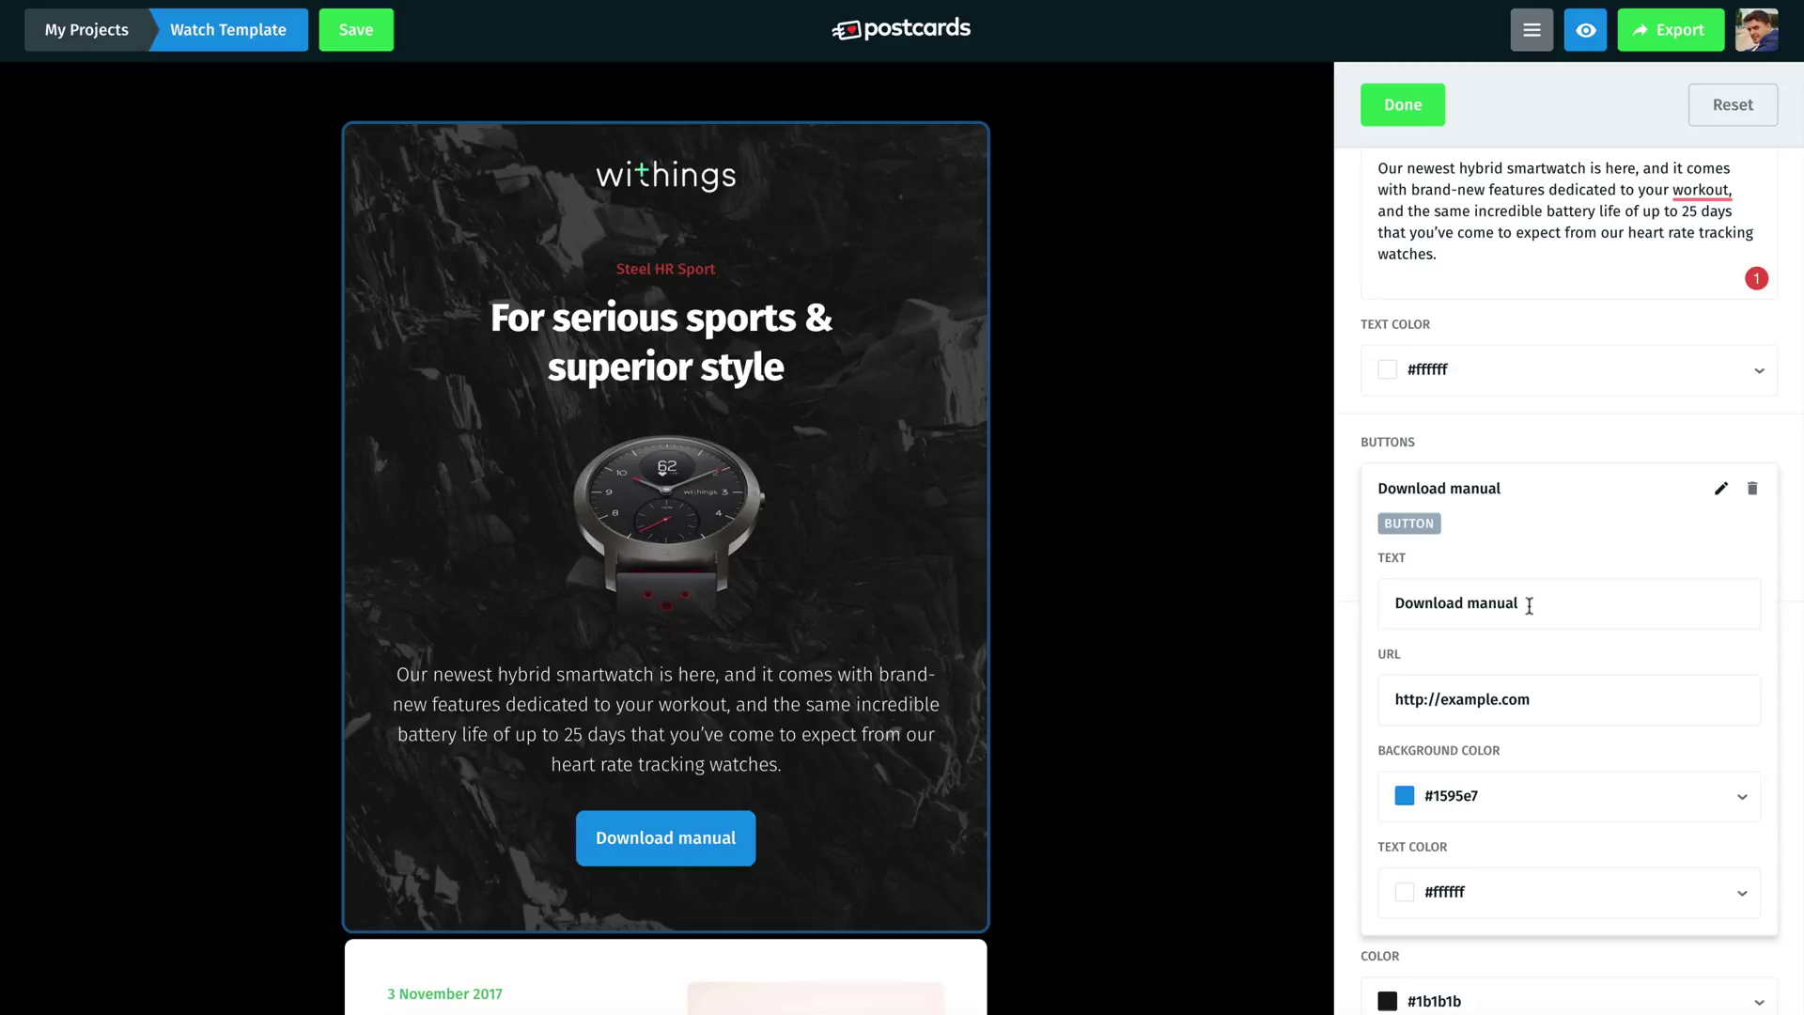
{"action": "type", "text": "Buy It Now"}
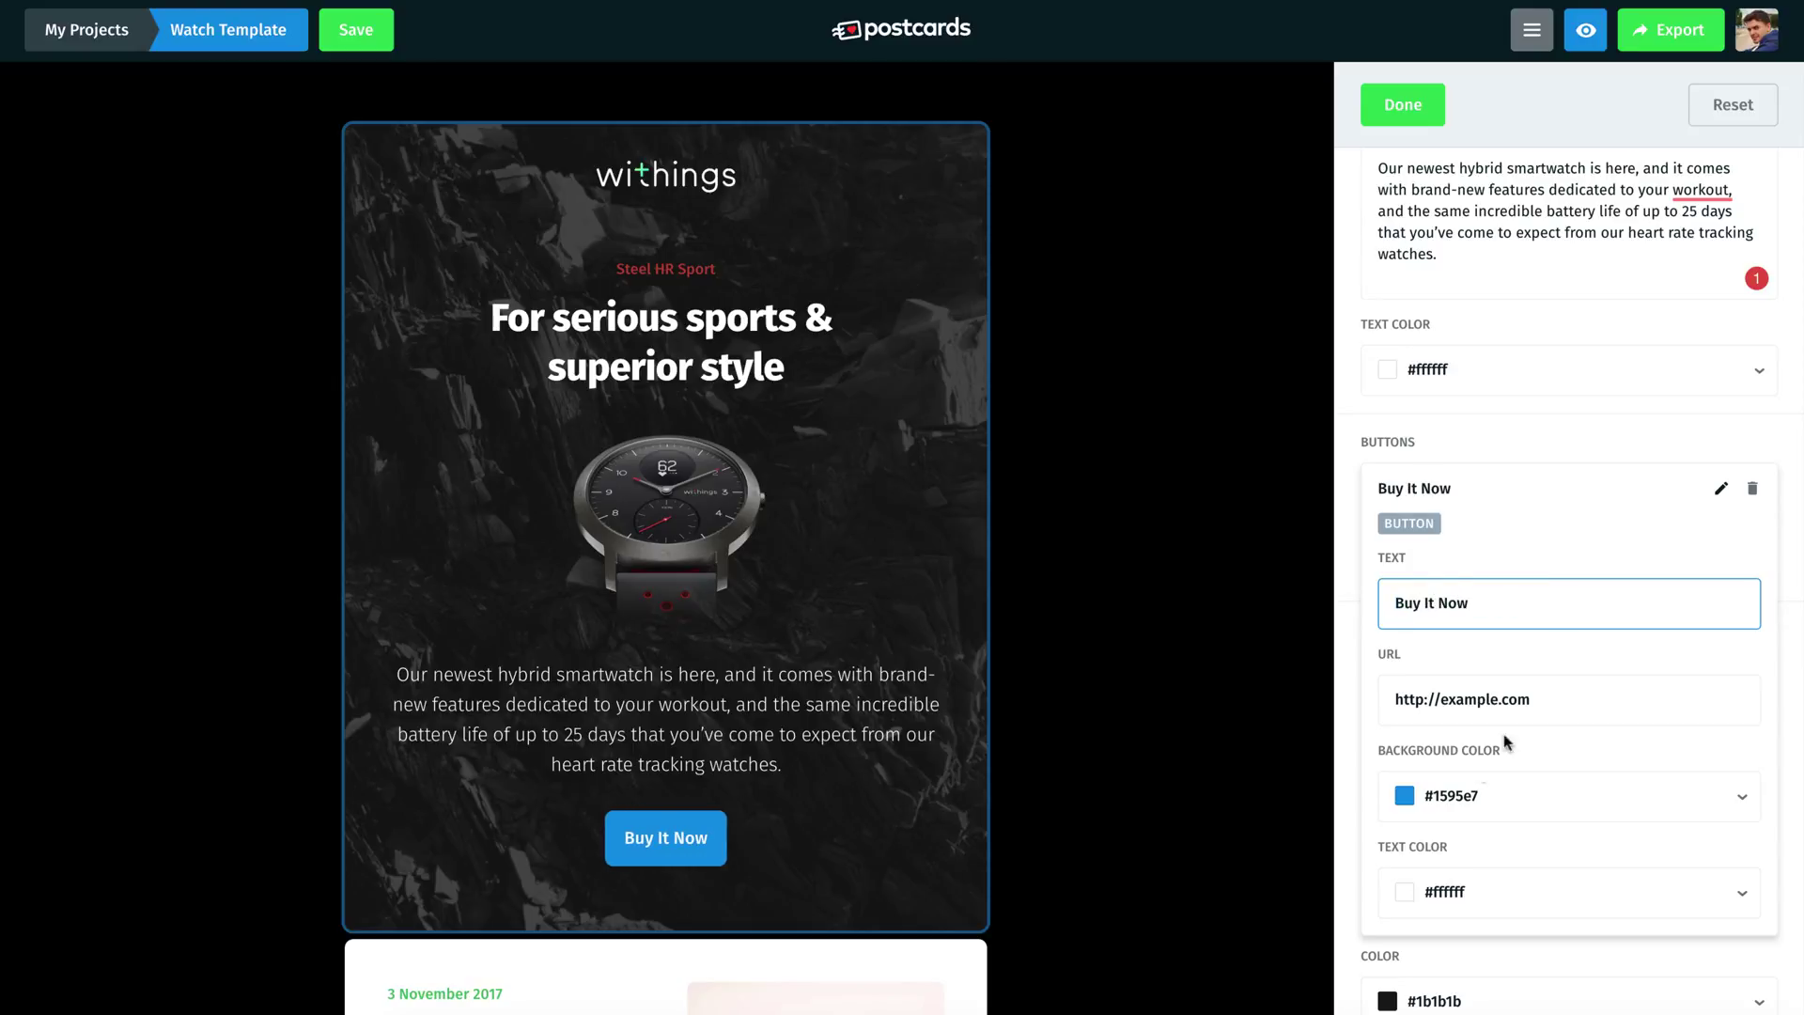
{"action": "left_click", "coordinate": [1497, 792]}
{"action": "scroll", "coordinate": [1497, 791], "scroll_direction": "down", "scroll_amount": 3}
{"action": "left_click", "coordinate": [1501, 897]}
{"action": "type", "text": "#c24537"}
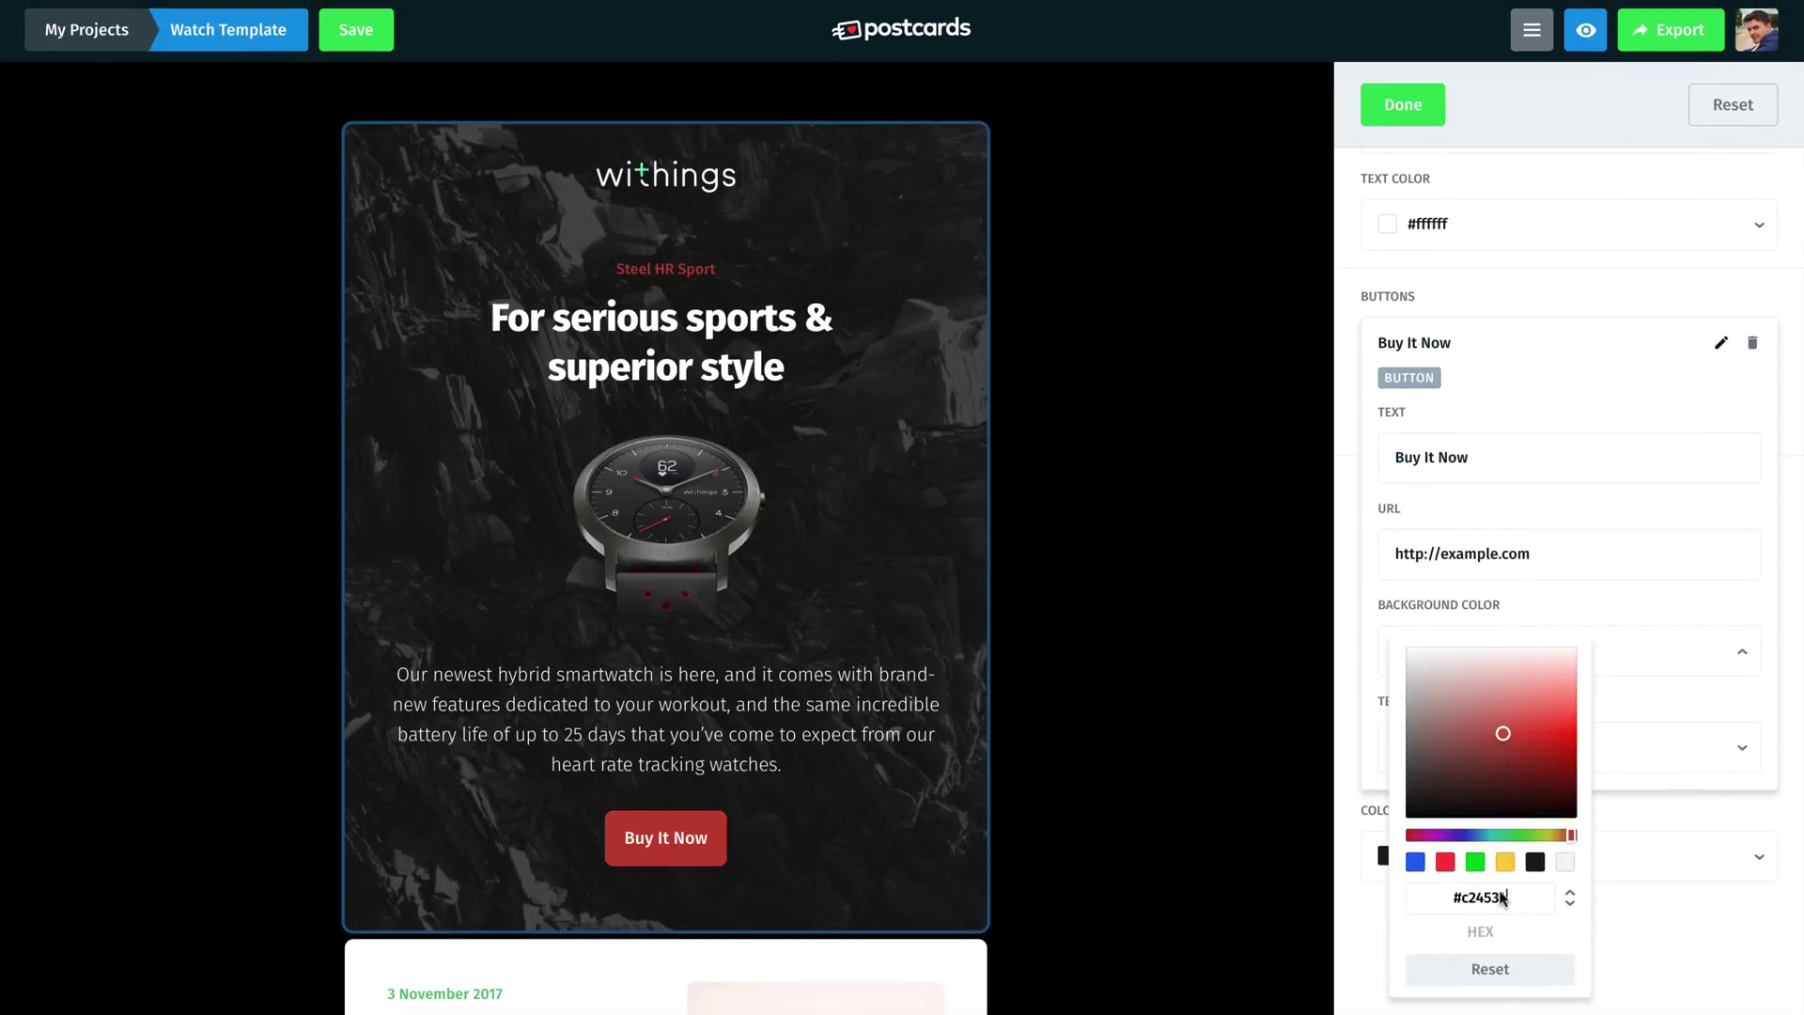
{"action": "left_click", "coordinate": [1343, 717]}
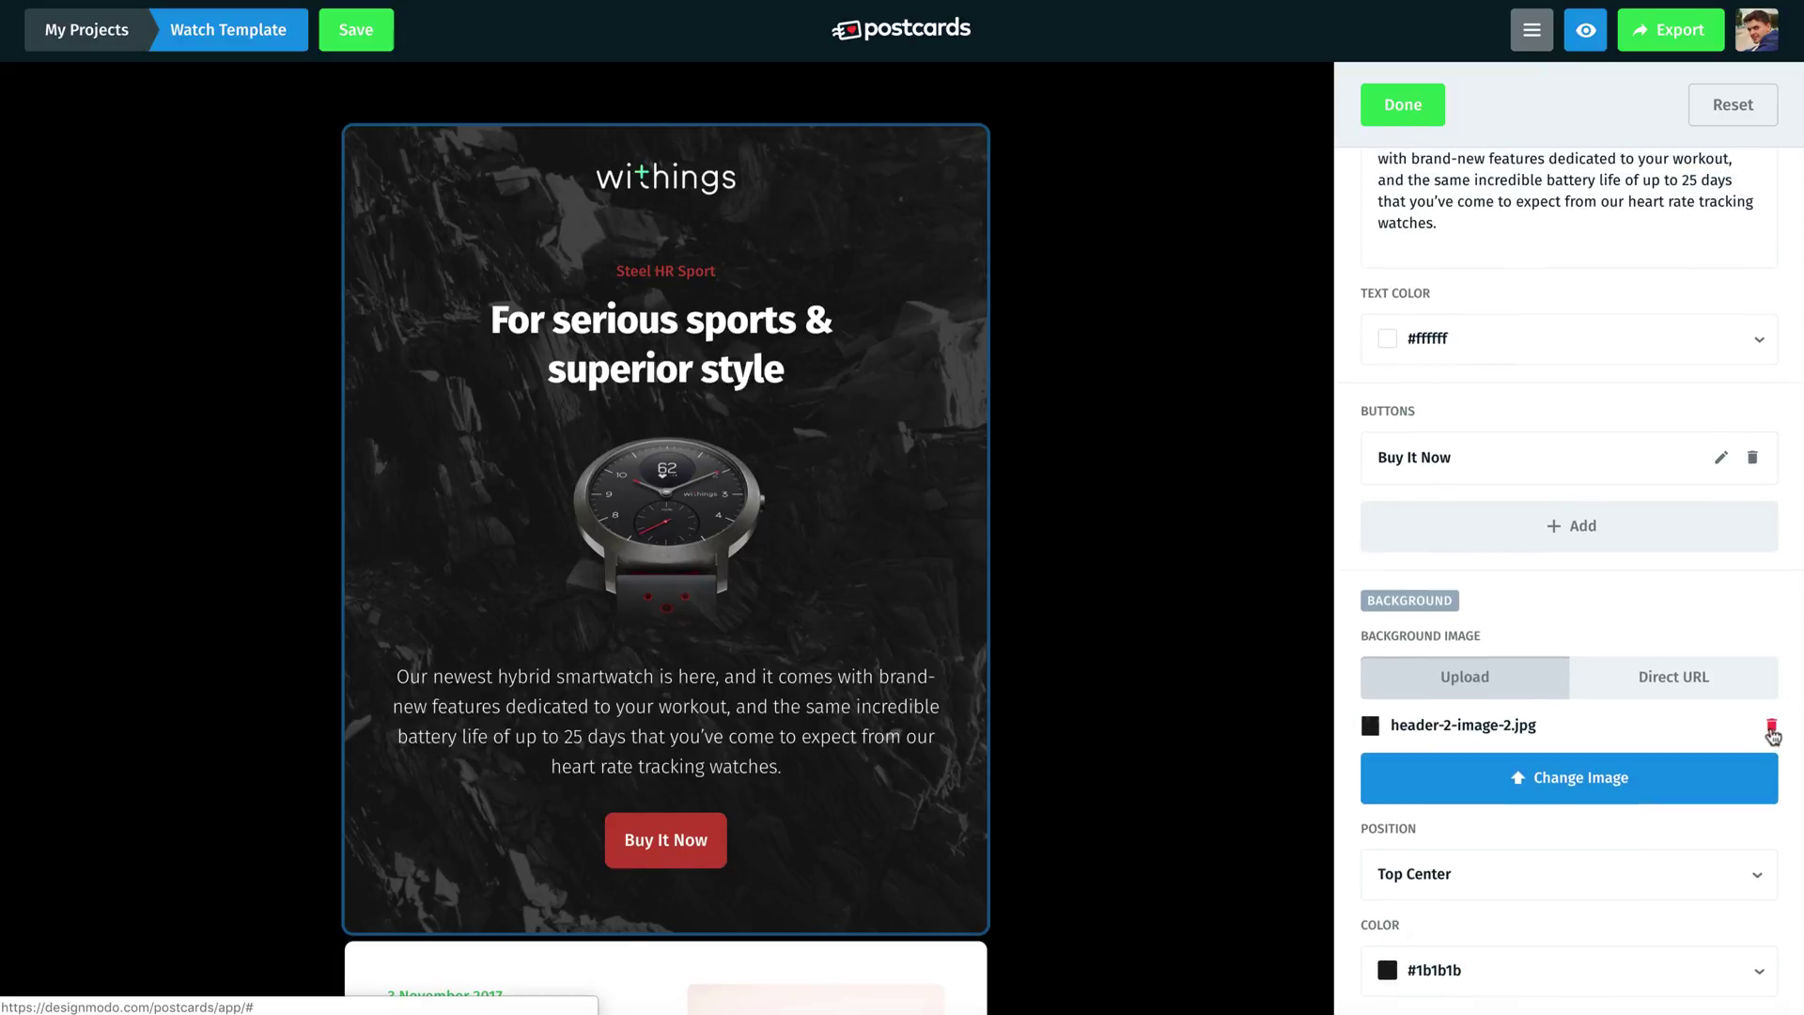
Remove the header's background image and give it a plain black #000000 background
{"action": "left_click", "coordinate": [1771, 727]}
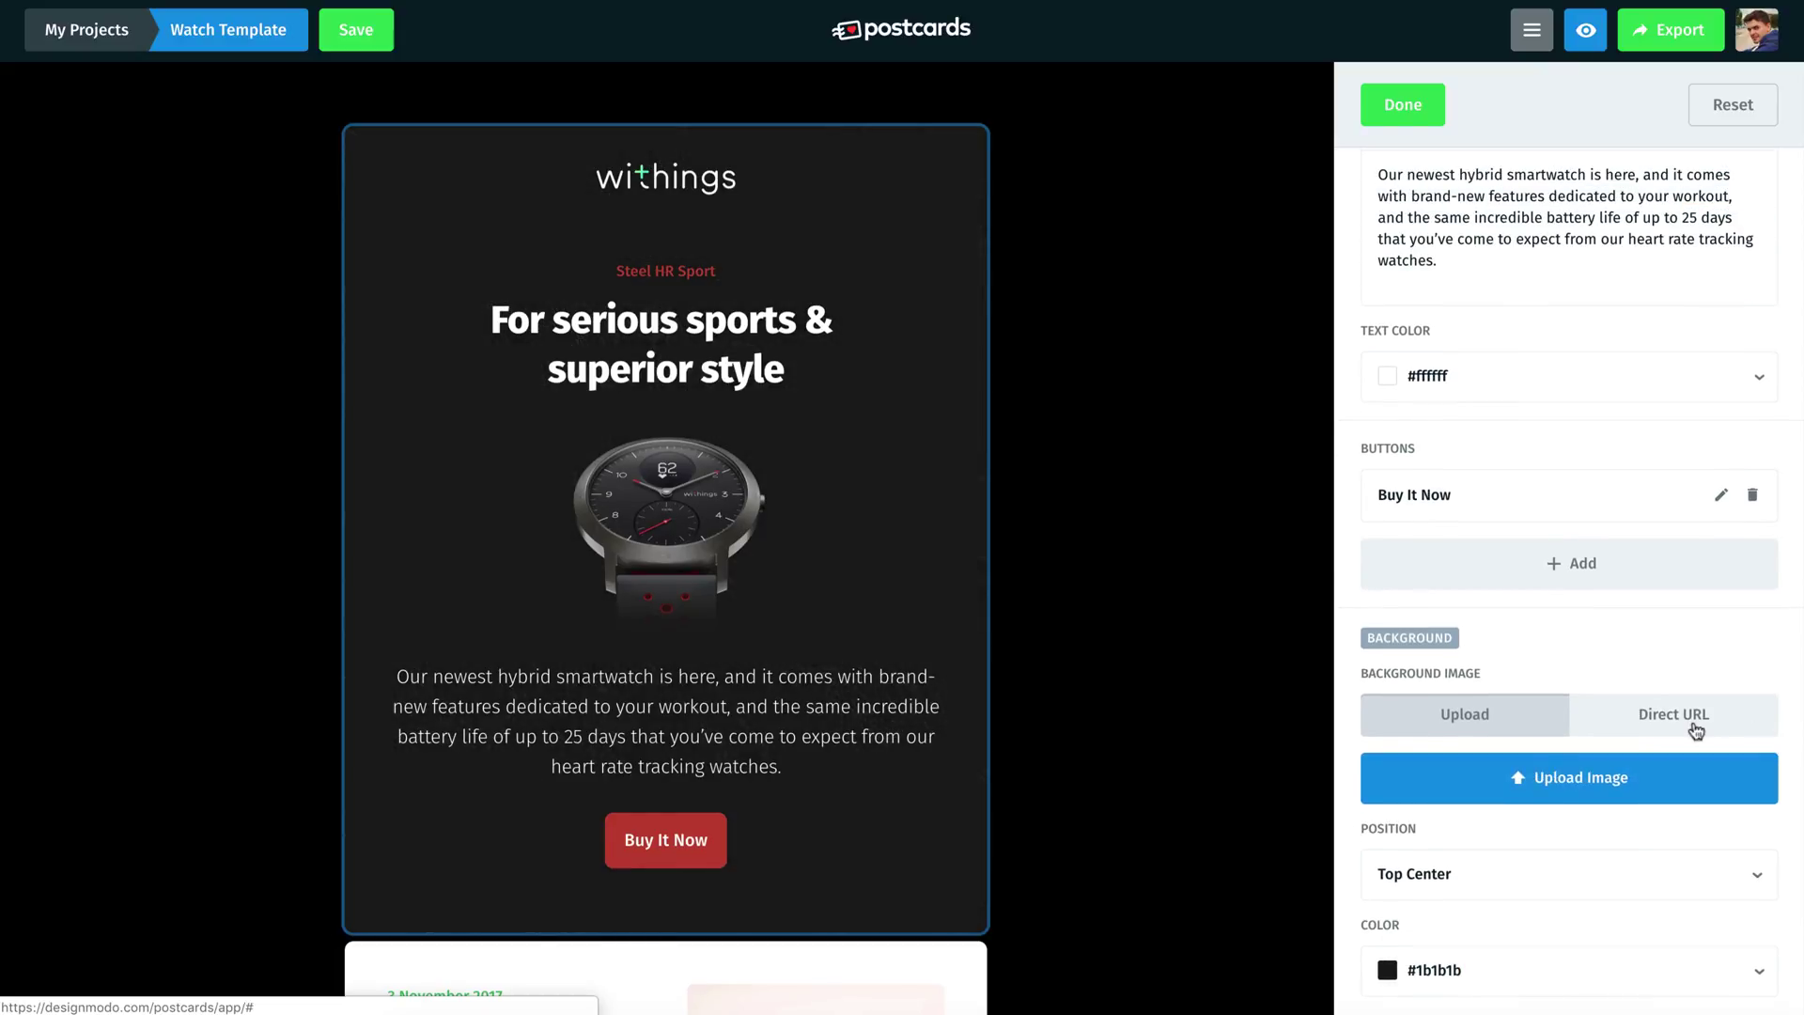
{"action": "left_click", "coordinate": [1435, 970]}
{"action": "scroll", "coordinate": [1432, 846], "scroll_direction": "down", "scroll_amount": 3}
{"action": "left_click", "coordinate": [1387, 815]}
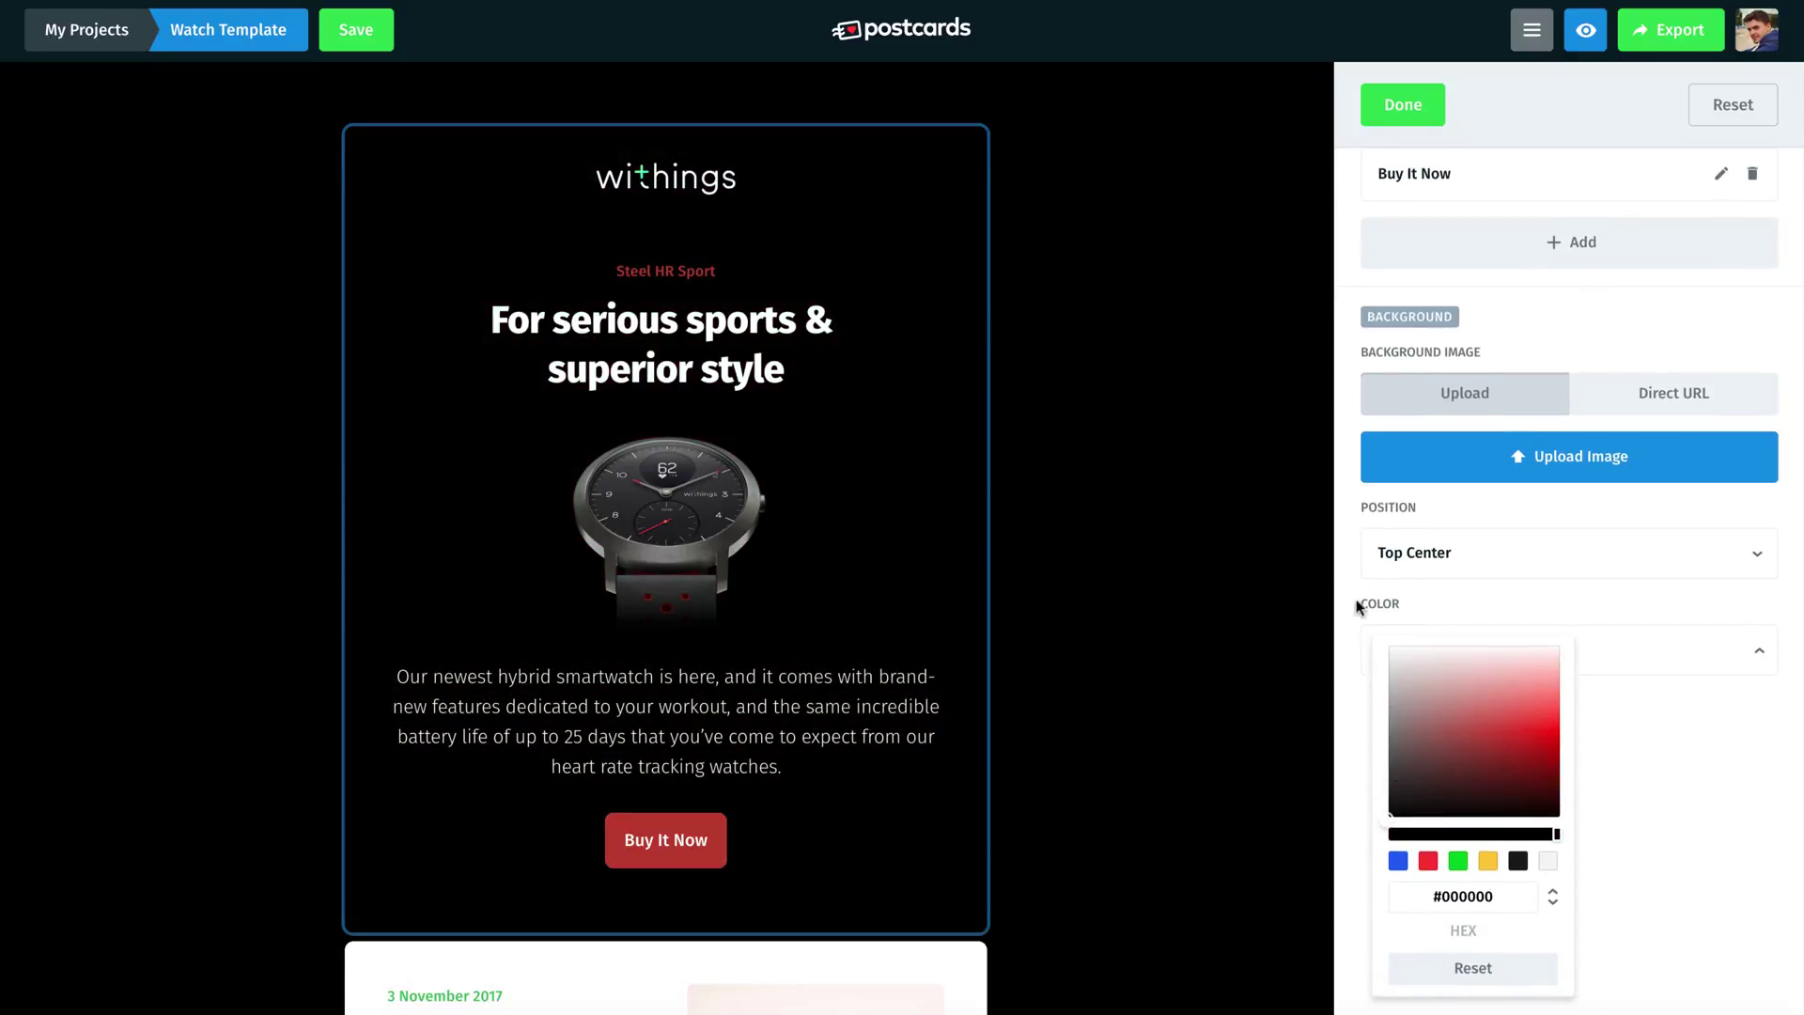
{"action": "left_click", "coordinate": [1292, 539]}
Close the header and replace the first article card's image with the 2.gif map
{"action": "left_click", "coordinate": [1375, 106]}
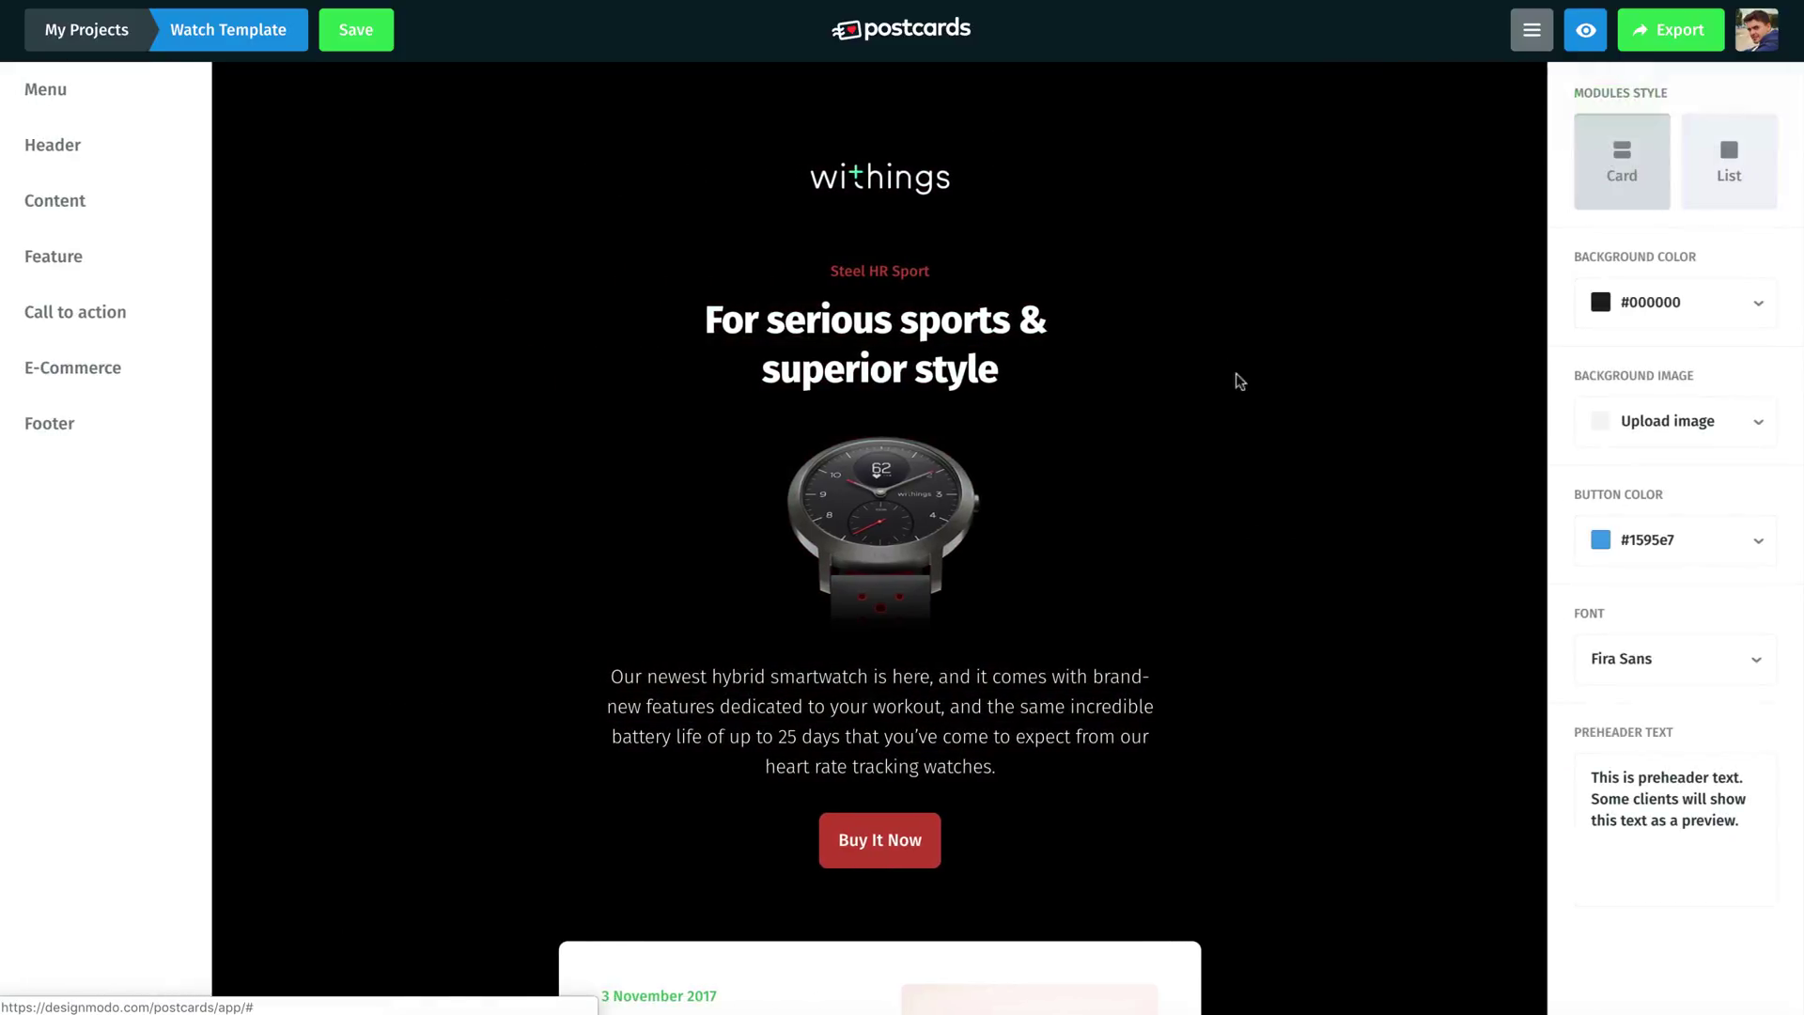
{"action": "scroll", "coordinate": [1305, 409], "scroll_direction": "down", "scroll_amount": 6}
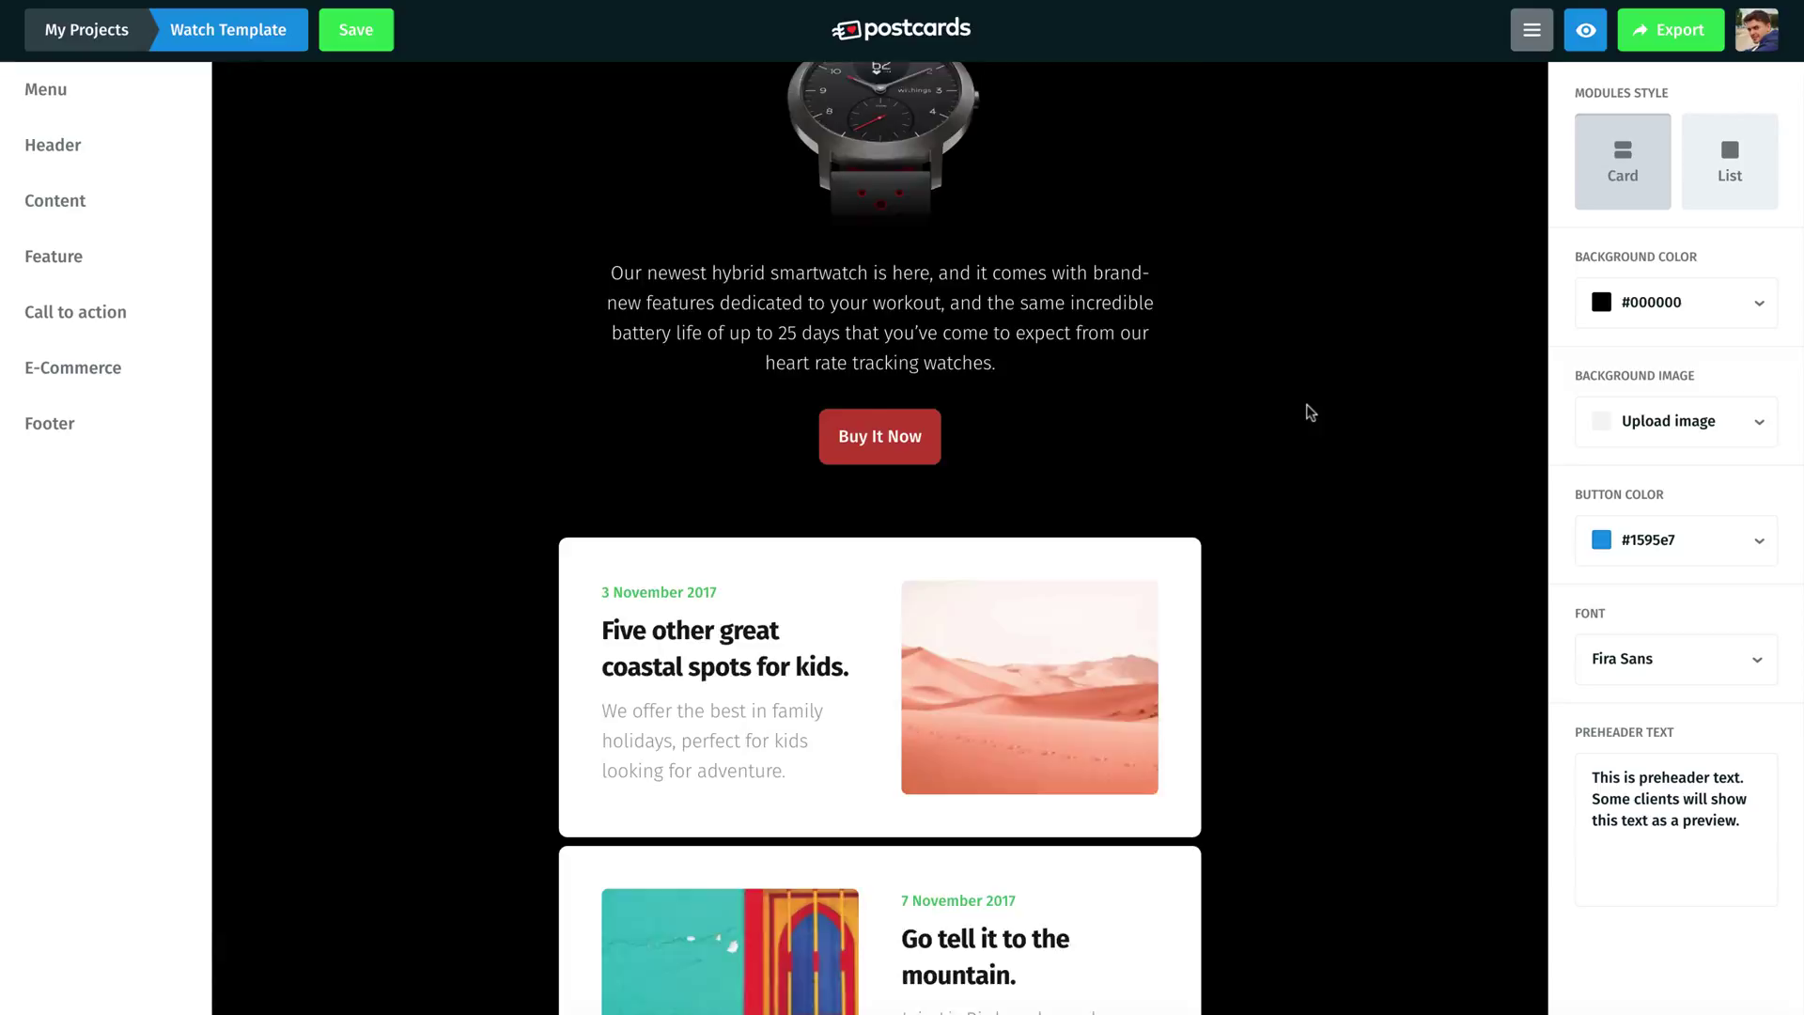
{"action": "left_click", "coordinate": [1105, 429]}
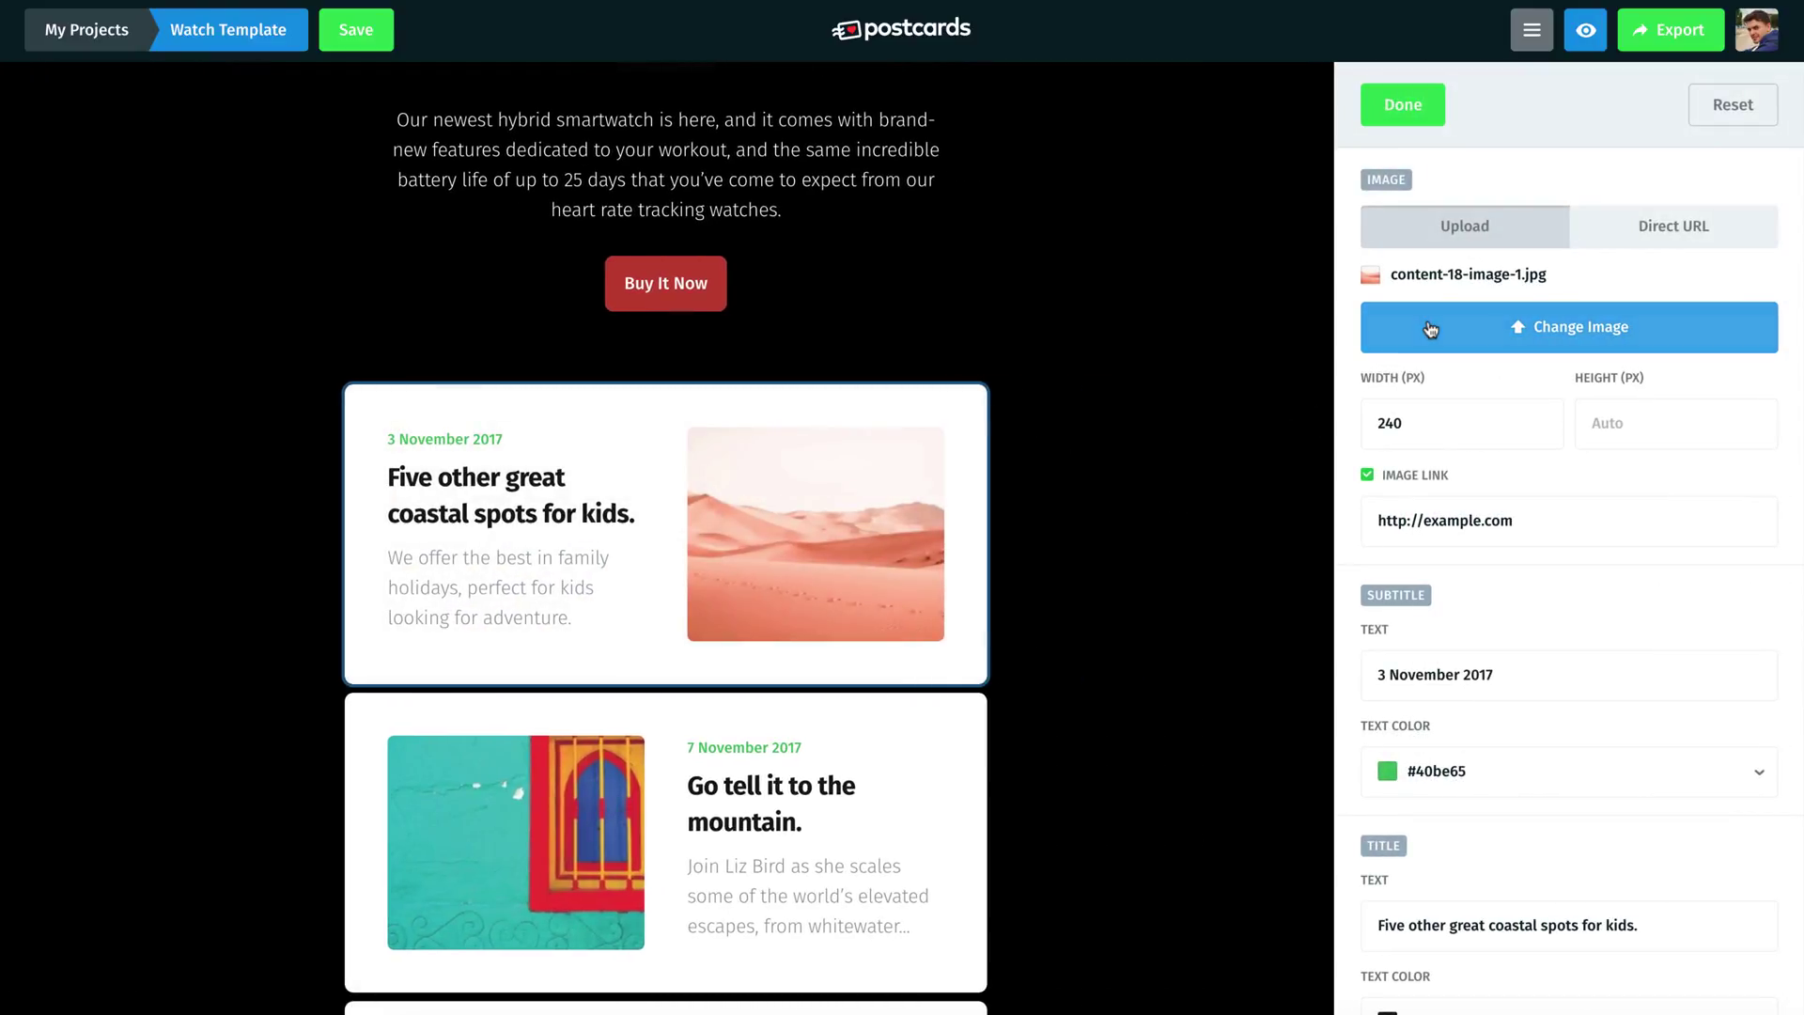
{"action": "left_click", "coordinate": [1550, 326]}
{"action": "left_click", "coordinate": [641, 99]}
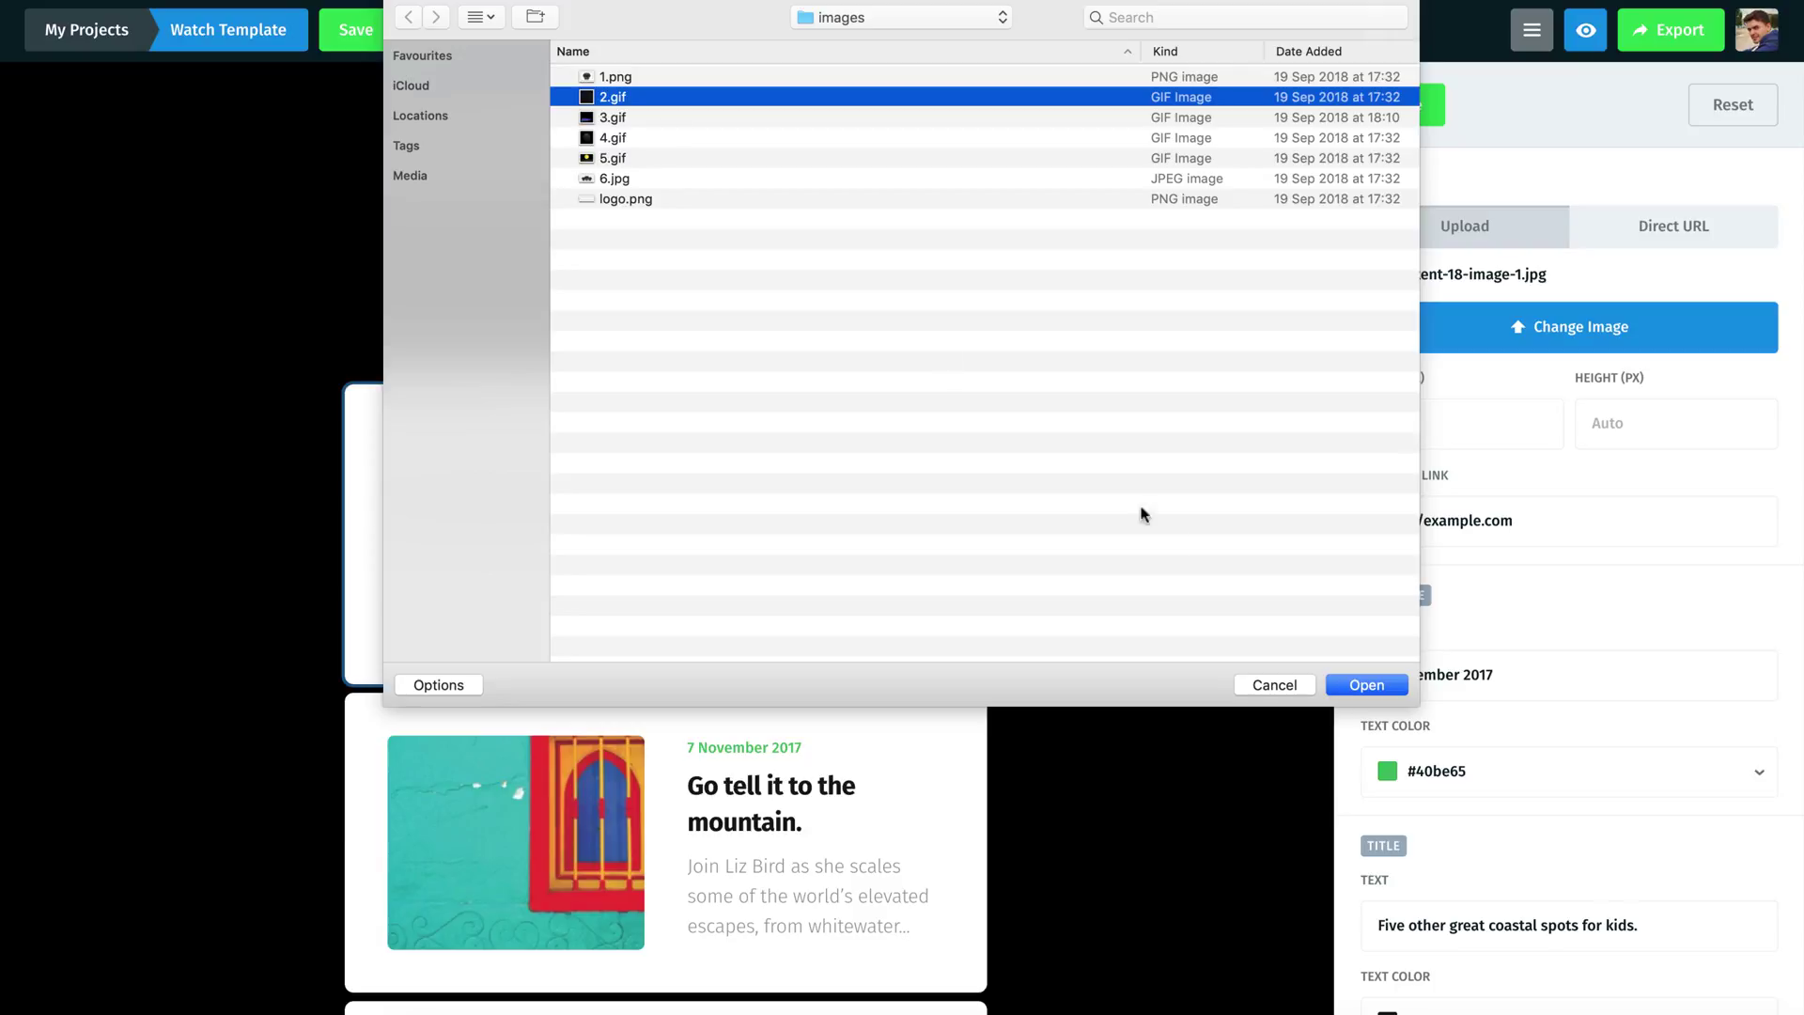
{"action": "left_click", "coordinate": [1366, 684]}
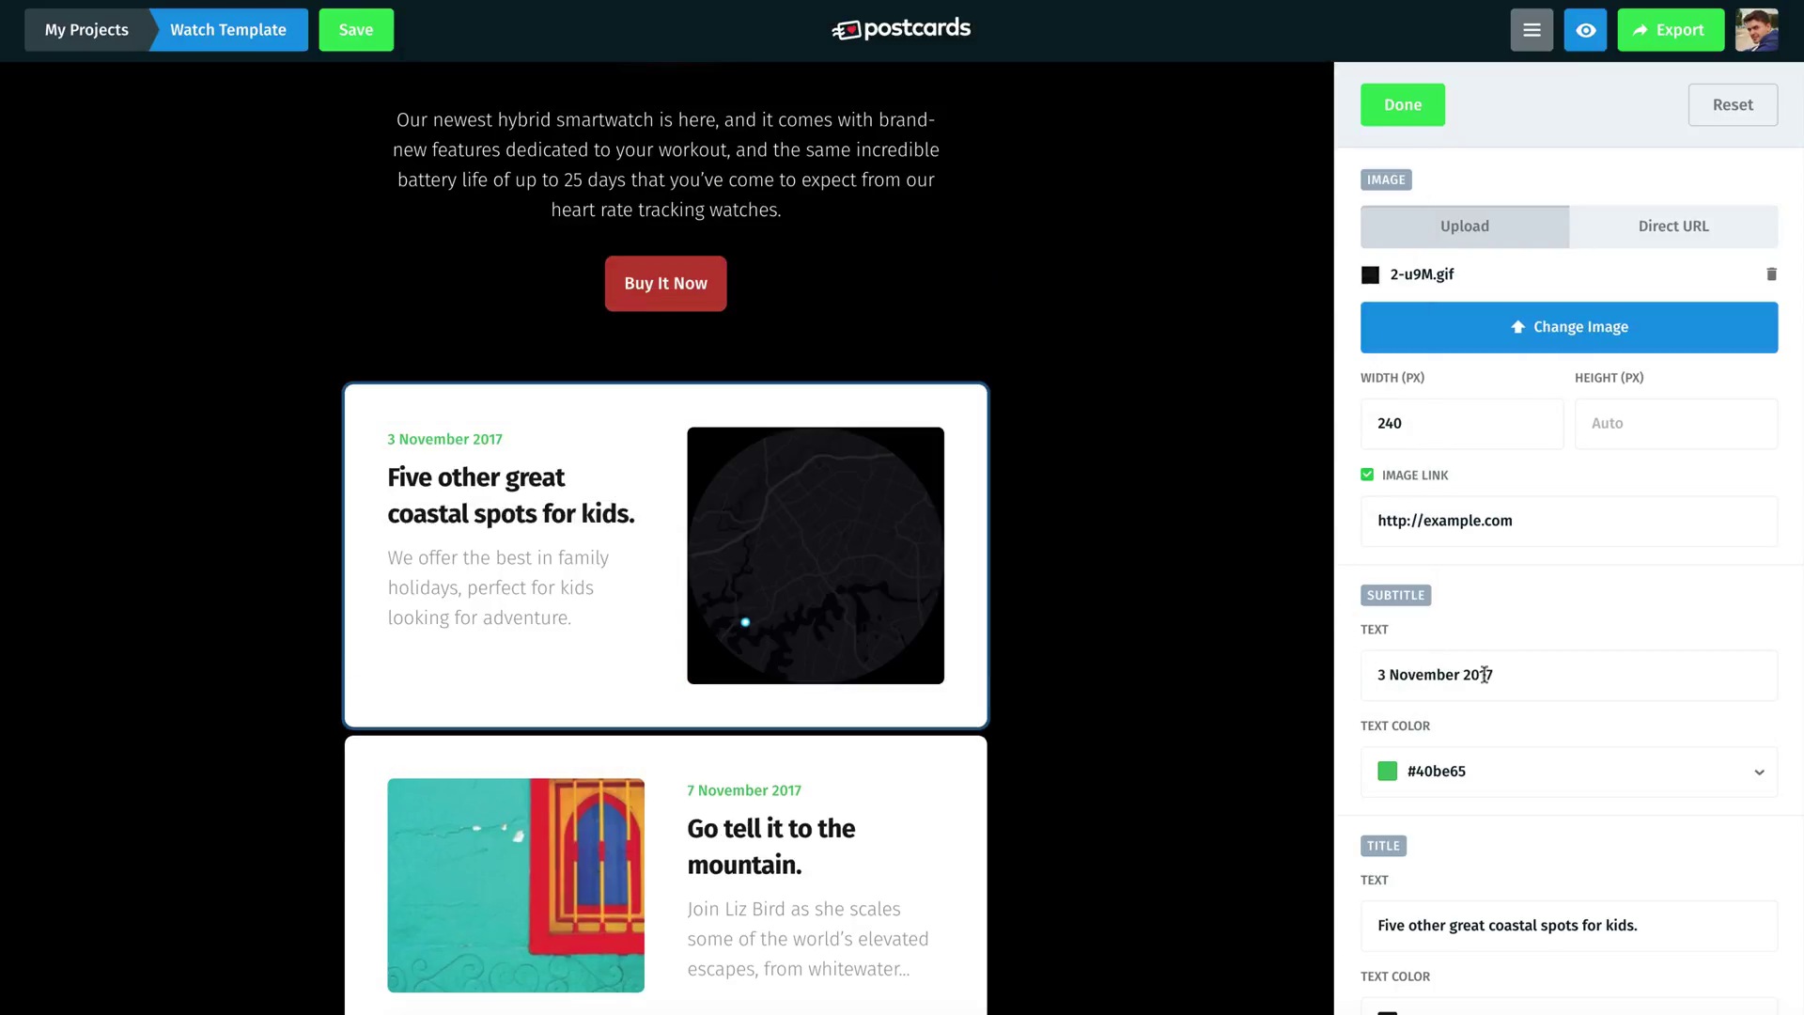
Delete the card's date subtitle and set the card background to black
{"action": "key", "text": "BackSpace"}
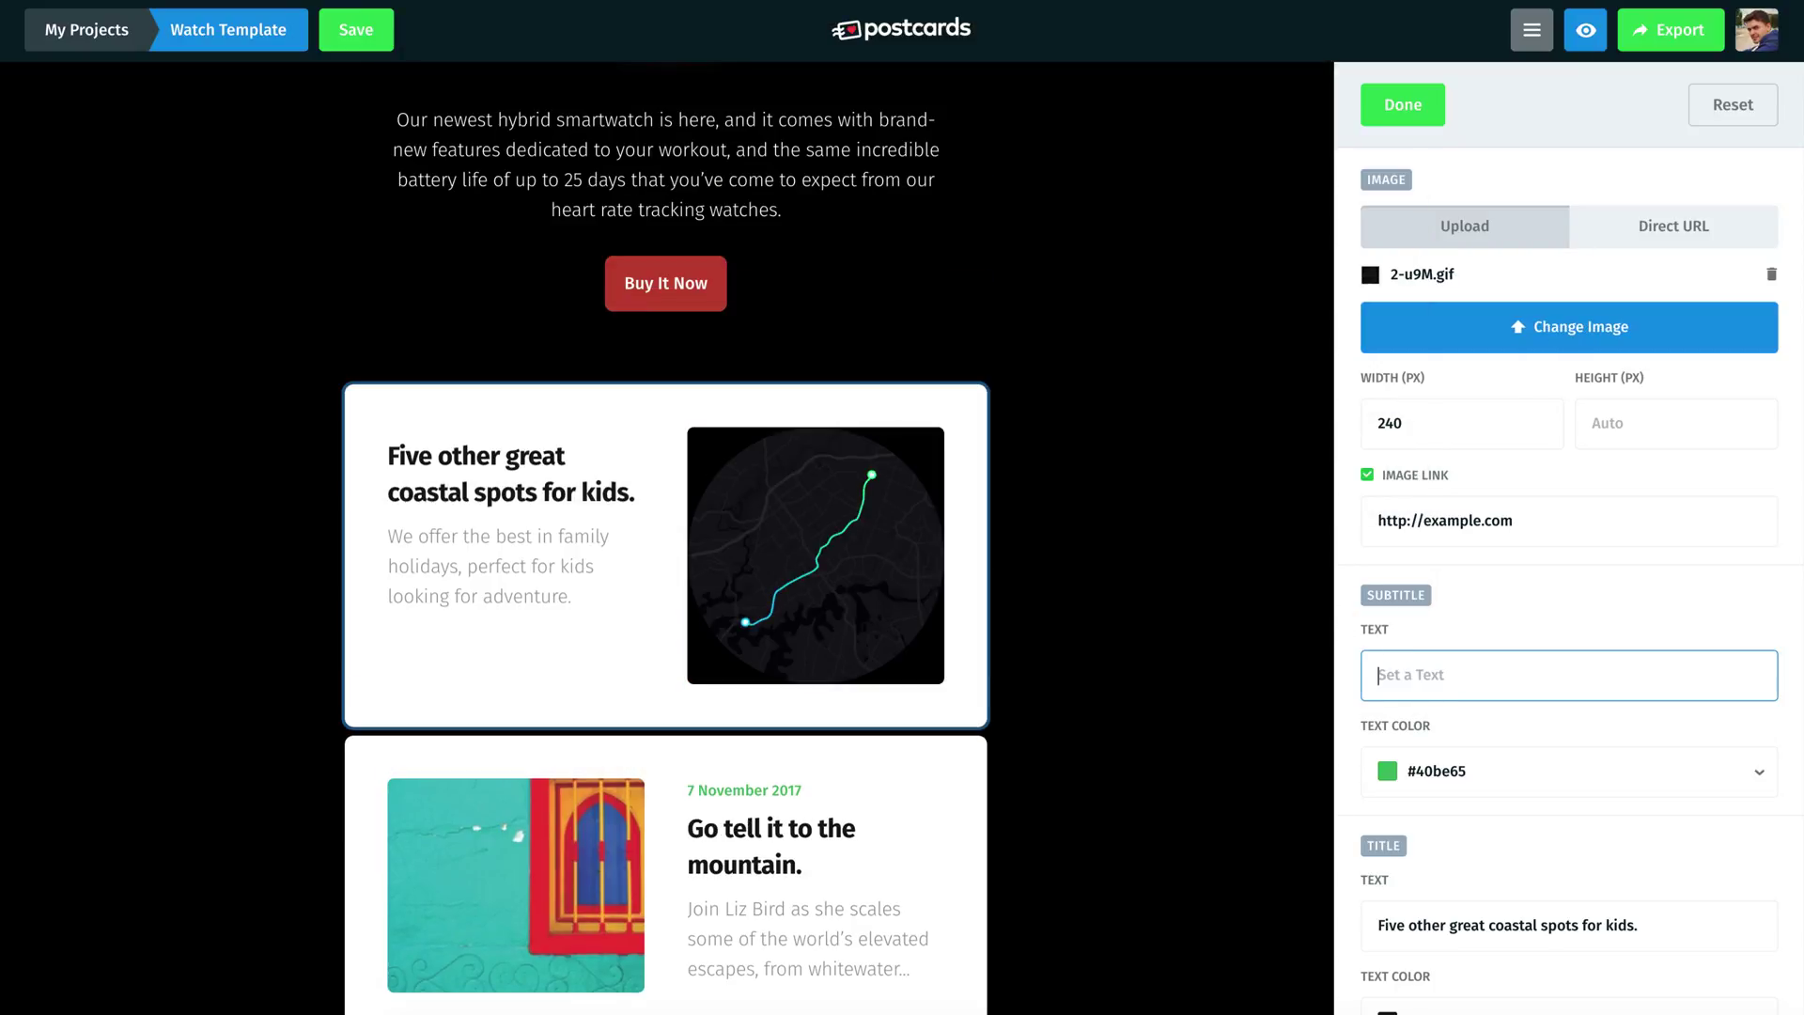
{"action": "left_click", "coordinate": [1339, 695]}
{"action": "scroll", "coordinate": [1339, 696], "scroll_direction": "down", "scroll_amount": 3}
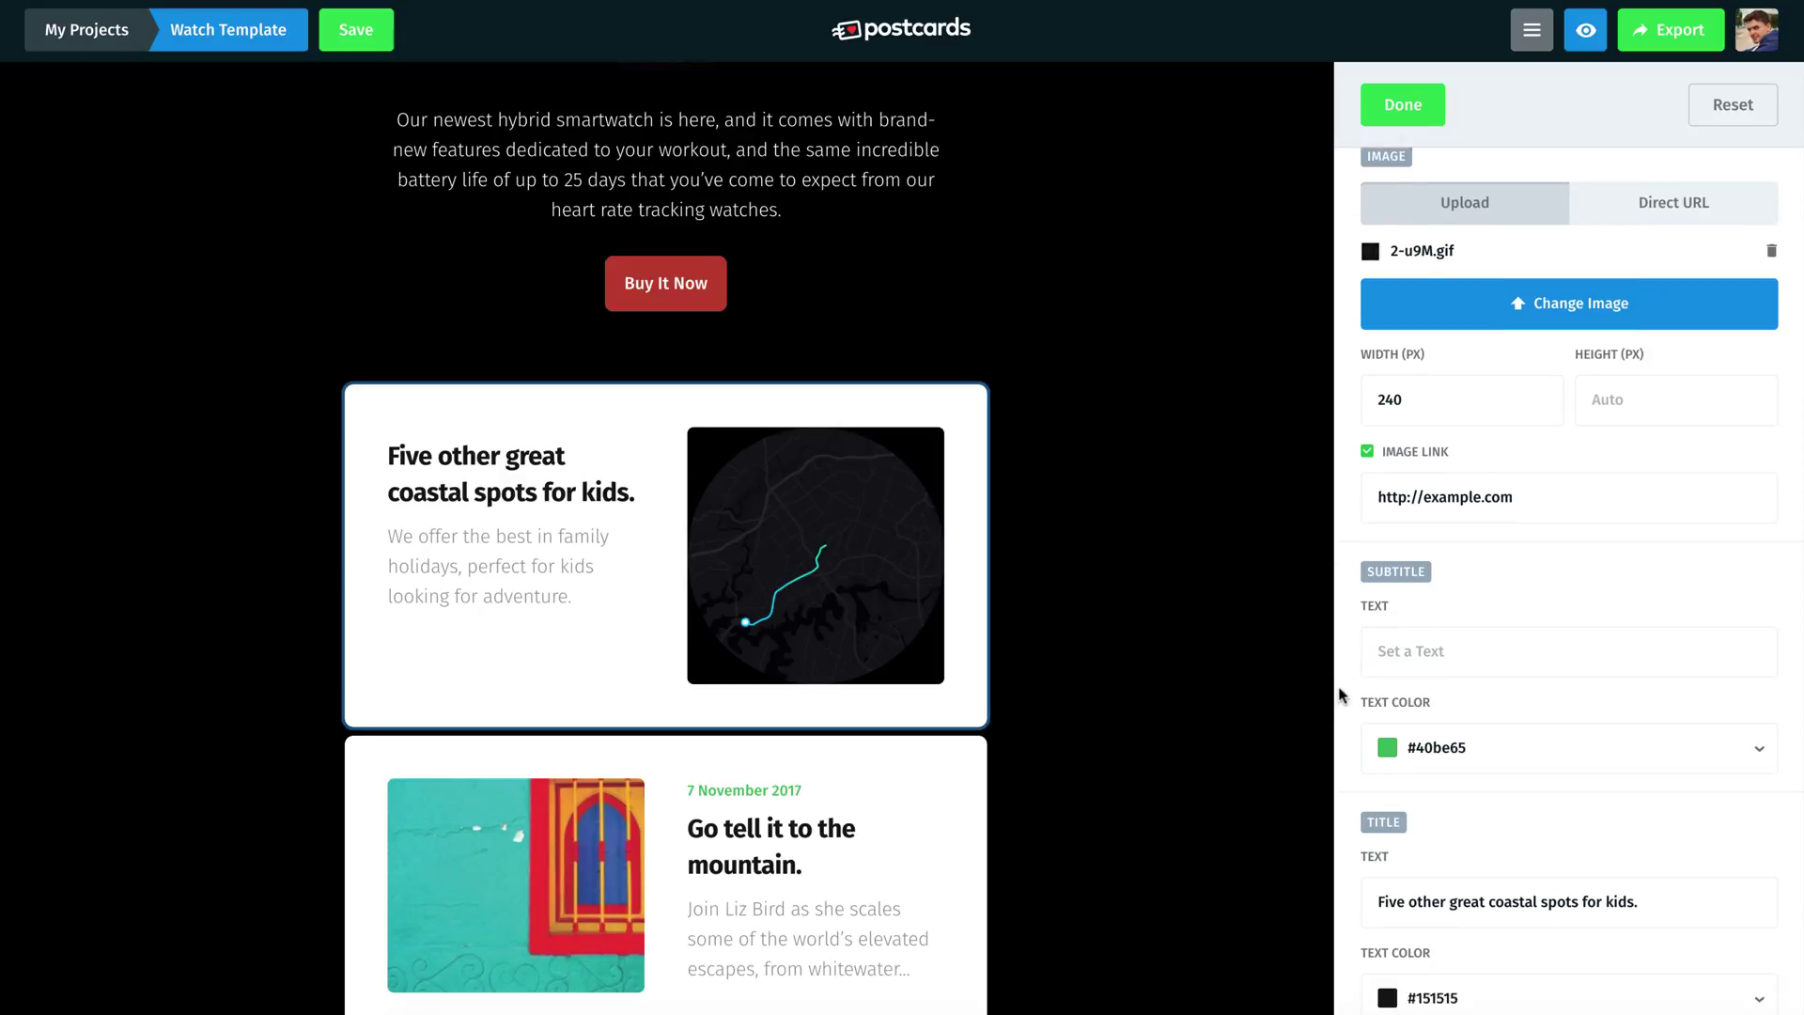
{"action": "scroll", "coordinate": [1340, 695], "scroll_direction": "down", "scroll_amount": 6}
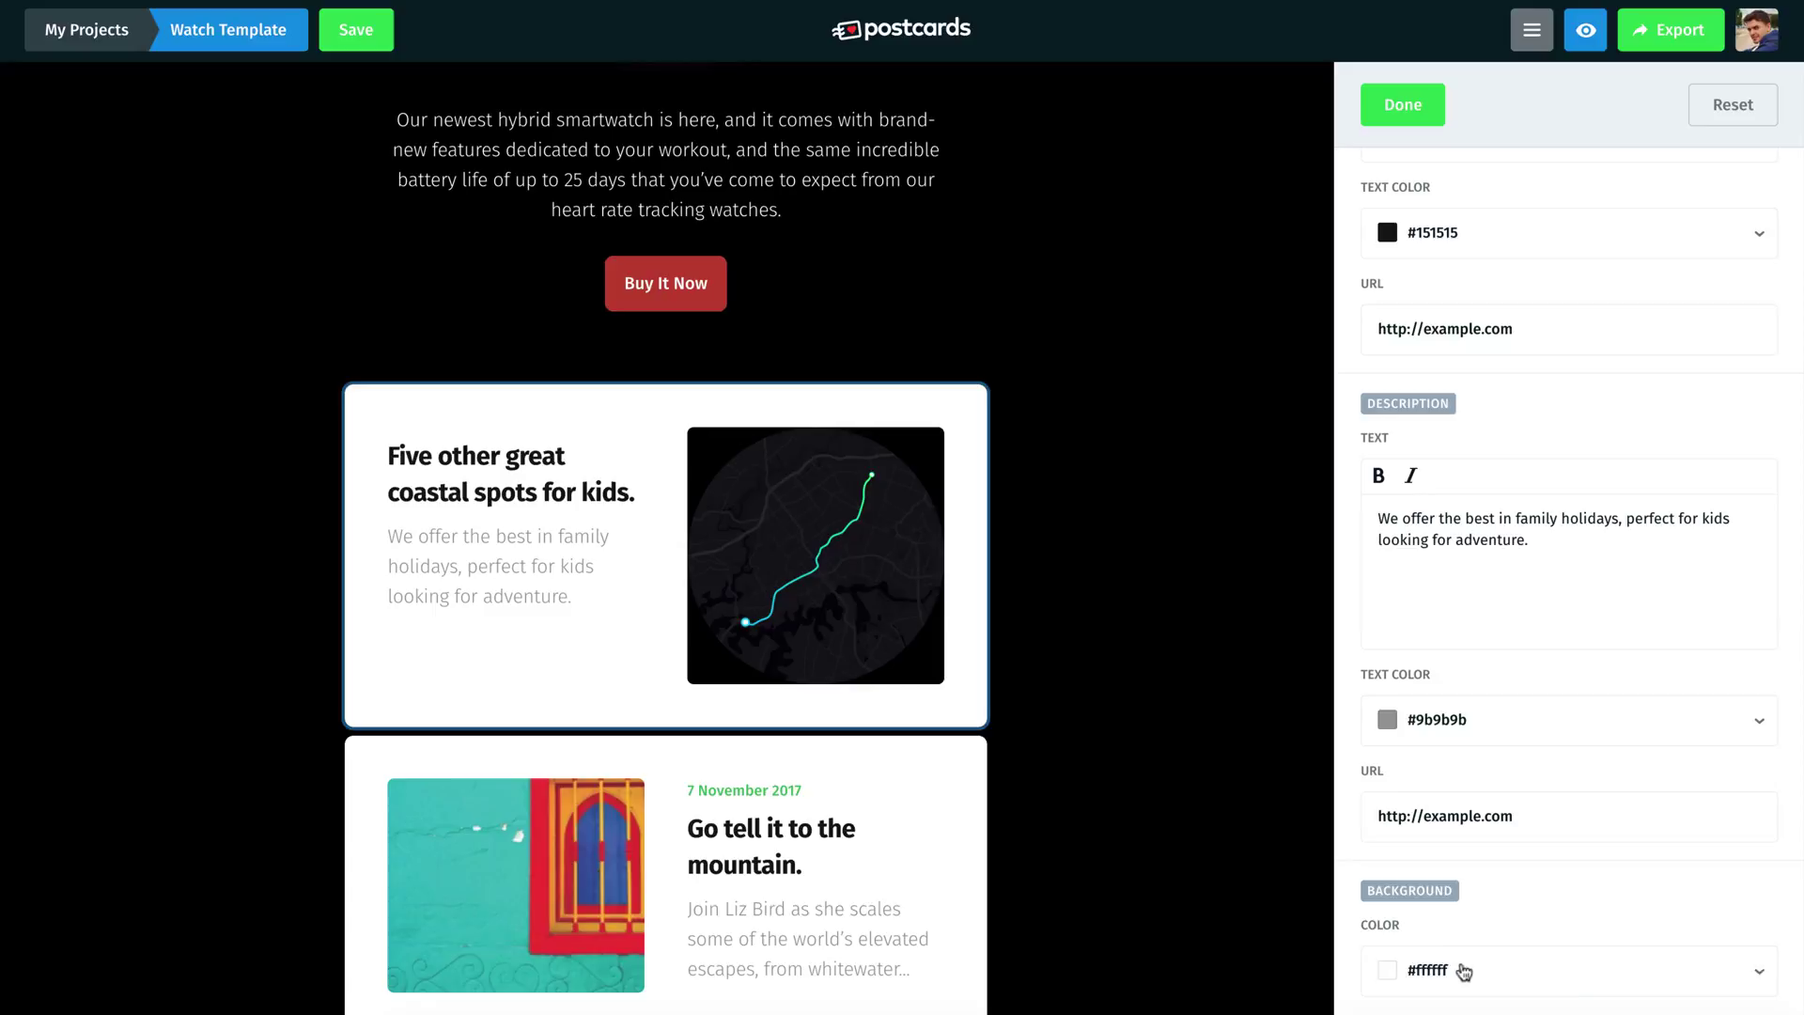
{"action": "left_click", "coordinate": [1462, 970]}
{"action": "scroll", "coordinate": [1463, 940], "scroll_direction": "down", "scroll_amount": 3}
{"action": "left_click", "coordinate": [1516, 858]}
{"action": "left_click", "coordinate": [1349, 617]}
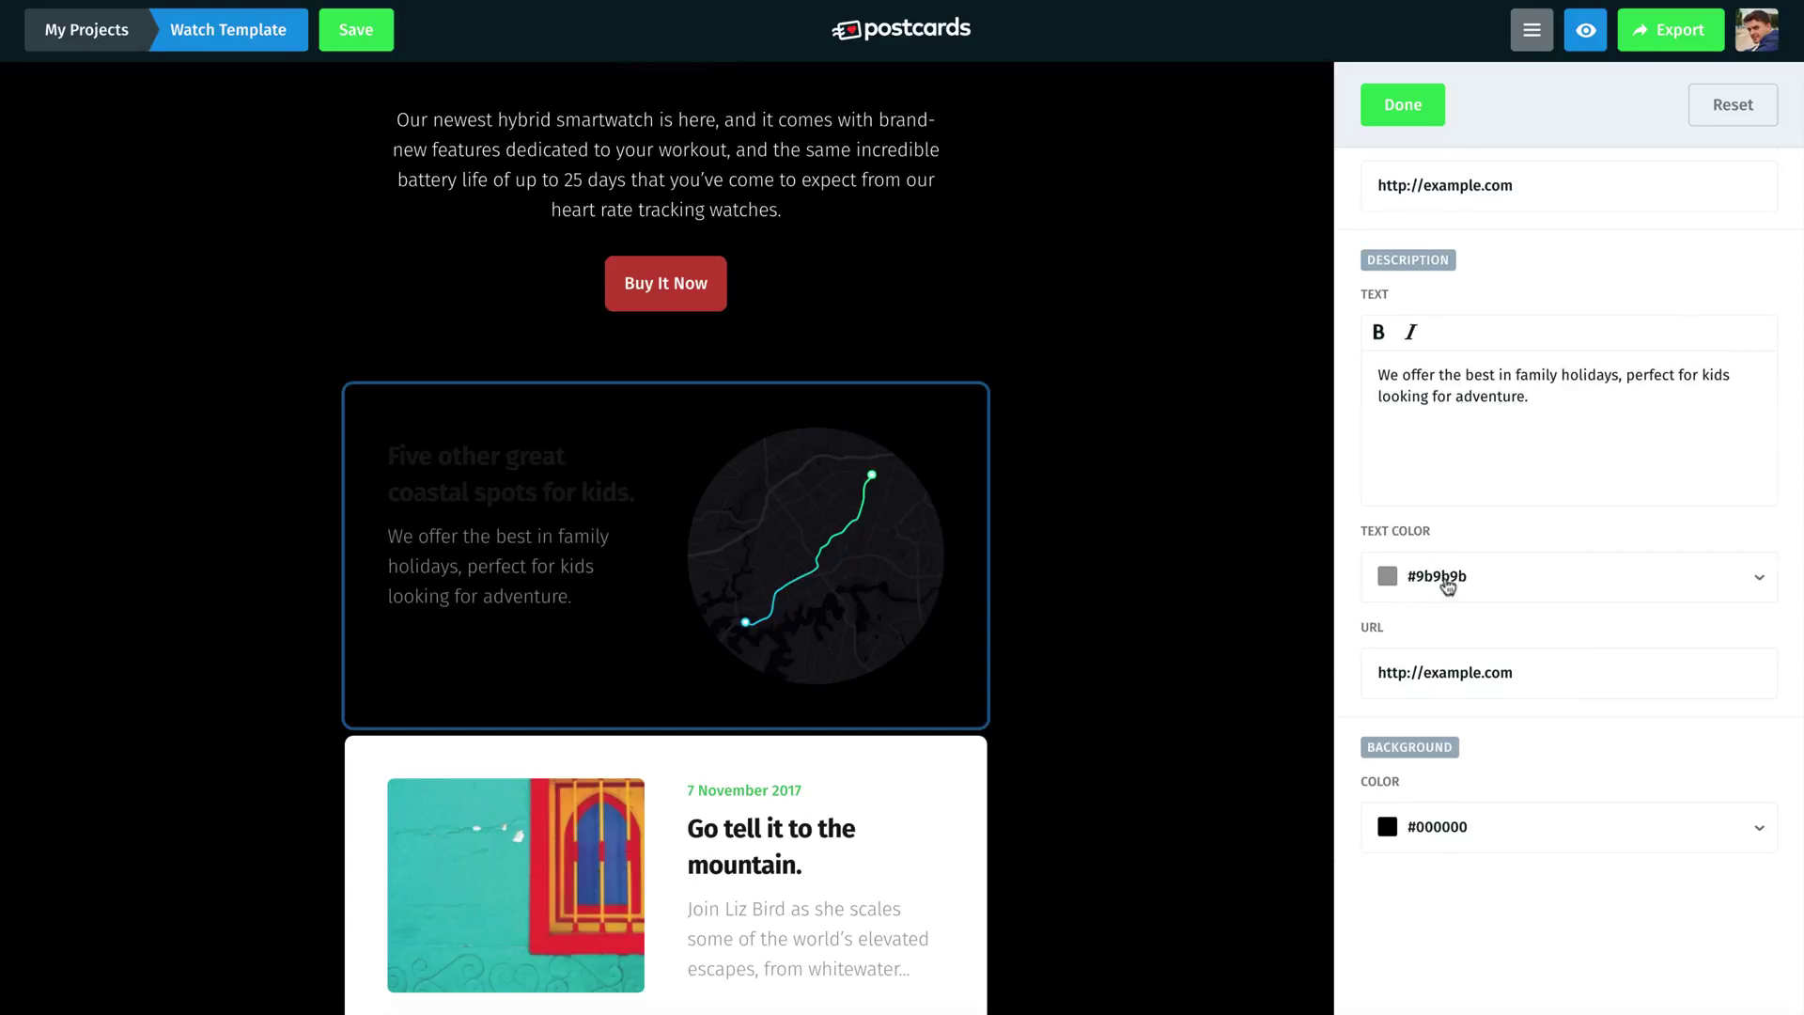
Make the card's title and description text white #ffffff
{"action": "left_click", "coordinate": [1447, 585]}
{"action": "left_click", "coordinate": [1550, 779]}
{"action": "left_click", "coordinate": [1351, 492]}
{"action": "scroll", "coordinate": [1353, 489], "scroll_direction": "up", "scroll_amount": 3}
{"action": "left_click", "coordinate": [1447, 372]}
{"action": "left_click_drag", "start_coordinate": [1400, 375], "coordinate": [1341, 390]}
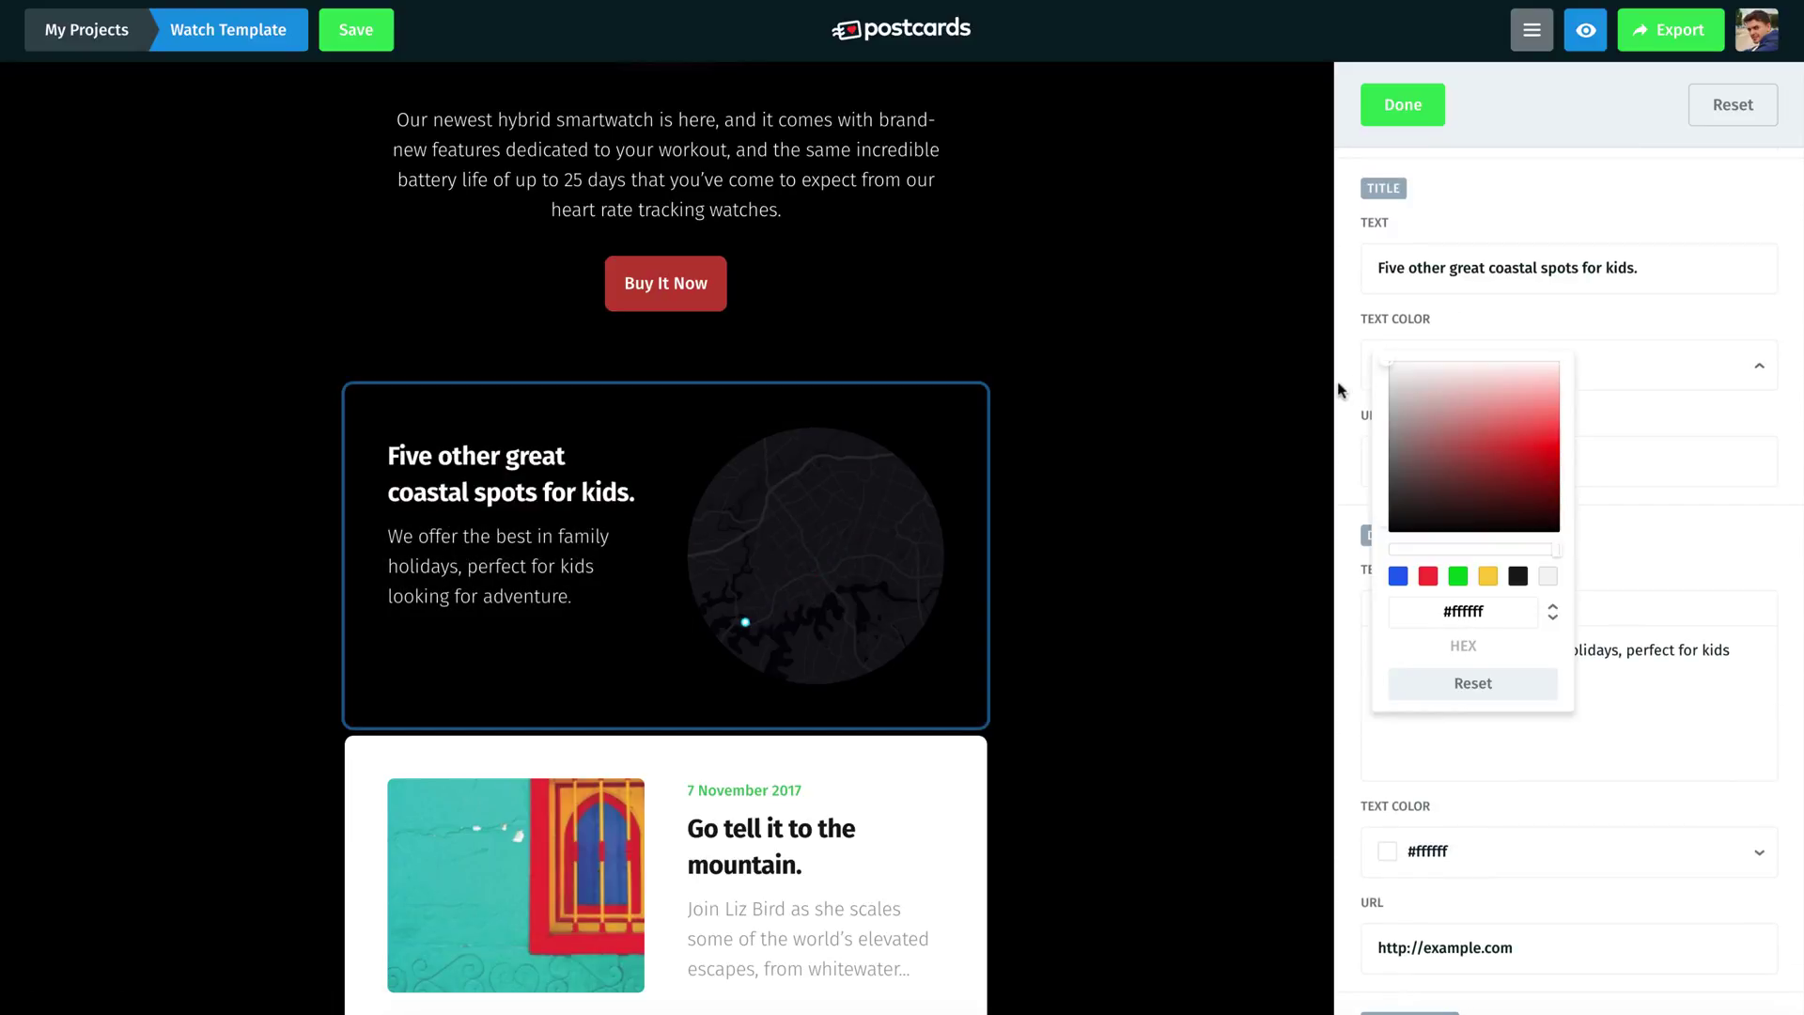
{"action": "left_click", "coordinate": [1341, 390]}
Retitle the card 'Follow your path' and paste the GPS route paragraph as its description
{"action": "scroll", "coordinate": [1503, 470], "scroll_direction": "up", "scroll_amount": 3}
{"action": "left_click", "coordinate": [1608, 484]}
{"action": "key", "text": "ctrl+a"}
{"action": "type", "text": "Follow your path"}
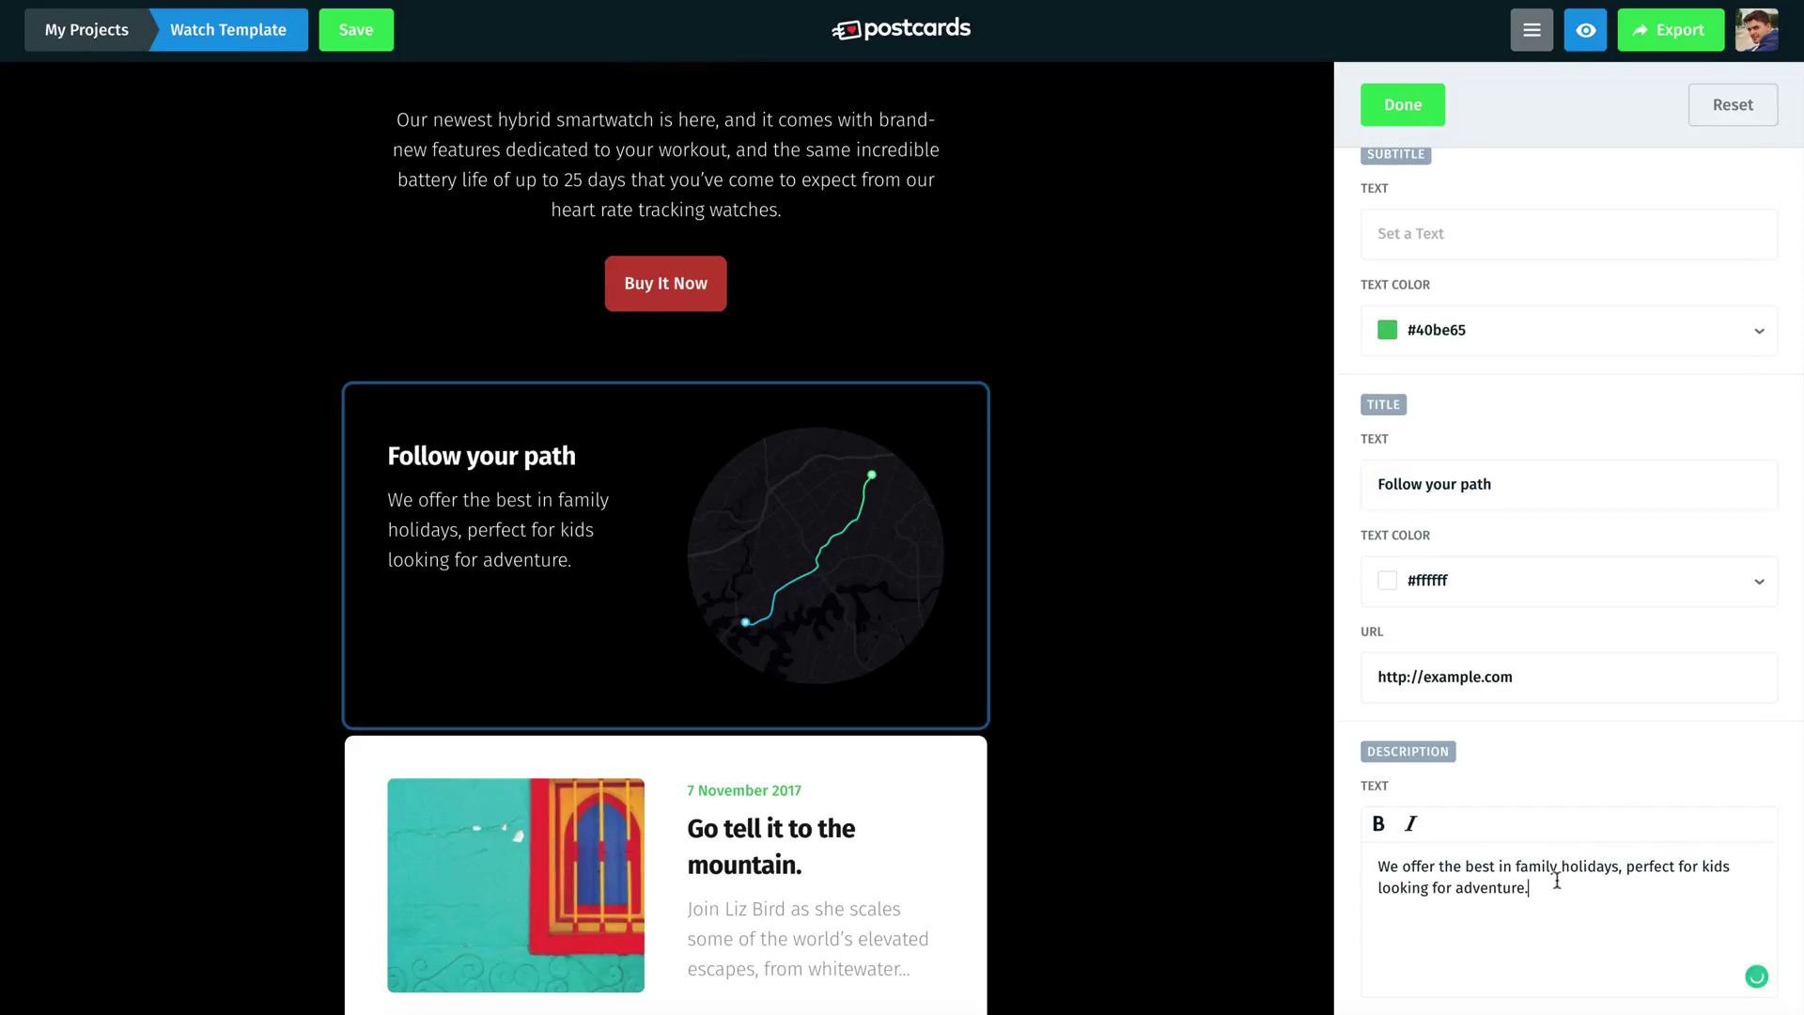
{"action": "key", "text": "ctrl+a"}
{"action": "type", "text": "Want to get a better idea of your adventures? Using your smartphone, Steel HR Sport can retrace your route on a map using connected GPS."}
{"action": "scroll", "coordinate": [1357, 840], "scroll_direction": "up", "scroll_amount": 4}
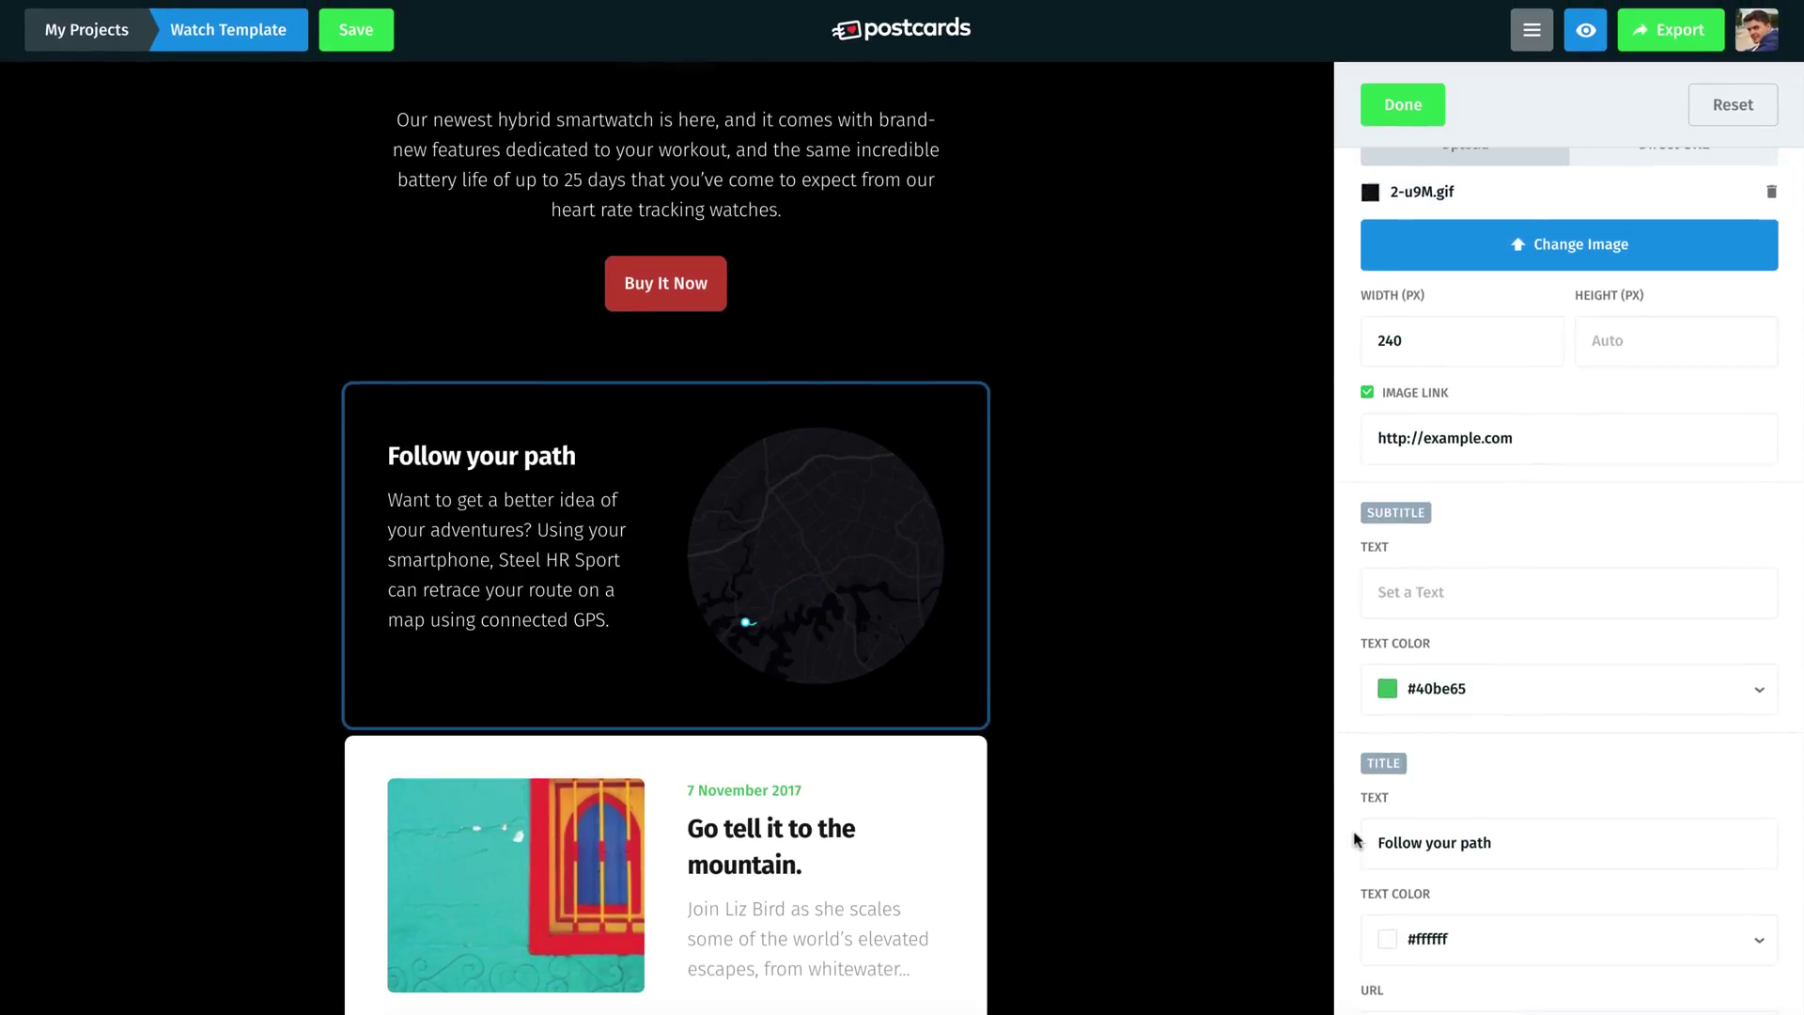
{"action": "scroll", "coordinate": [1356, 839], "scroll_direction": "up", "scroll_amount": 1}
Give the Go tell it to the mountain card the heart-rate chart image
{"action": "left_click", "coordinate": [1389, 129]}
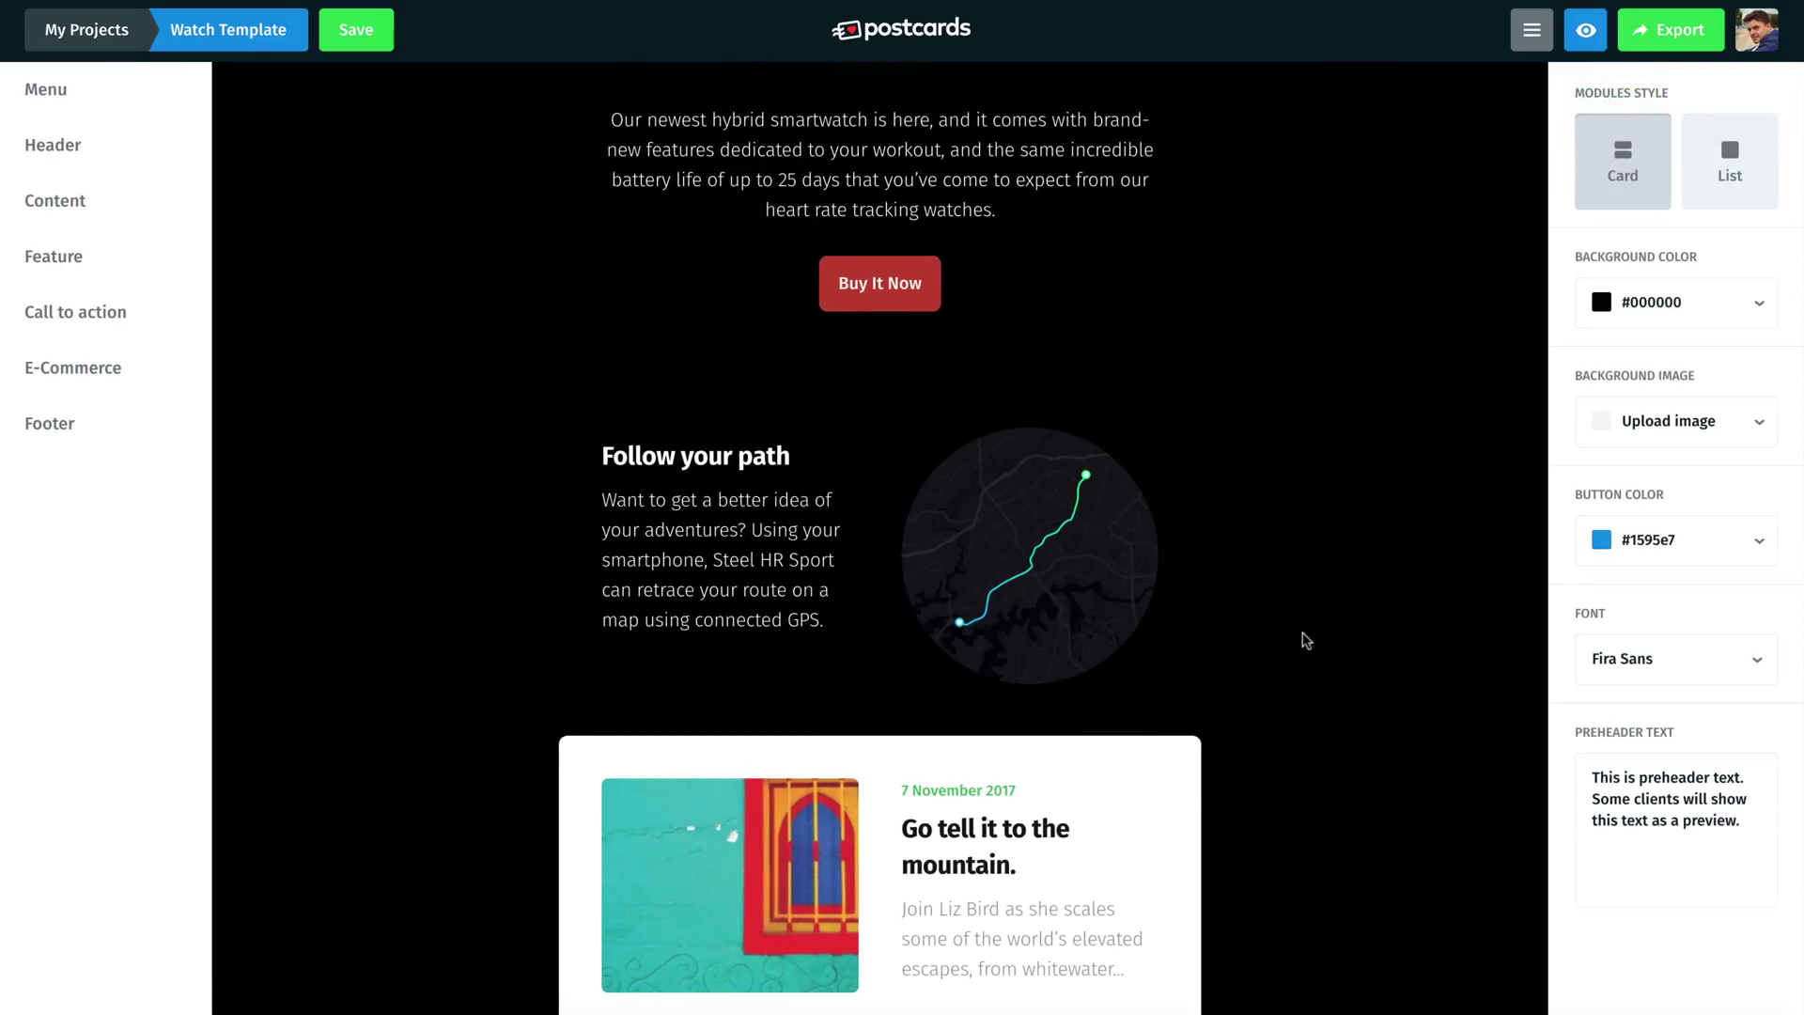
{"action": "scroll", "coordinate": [1301, 636], "scroll_direction": "down", "scroll_amount": 4}
{"action": "left_click", "coordinate": [1105, 433]}
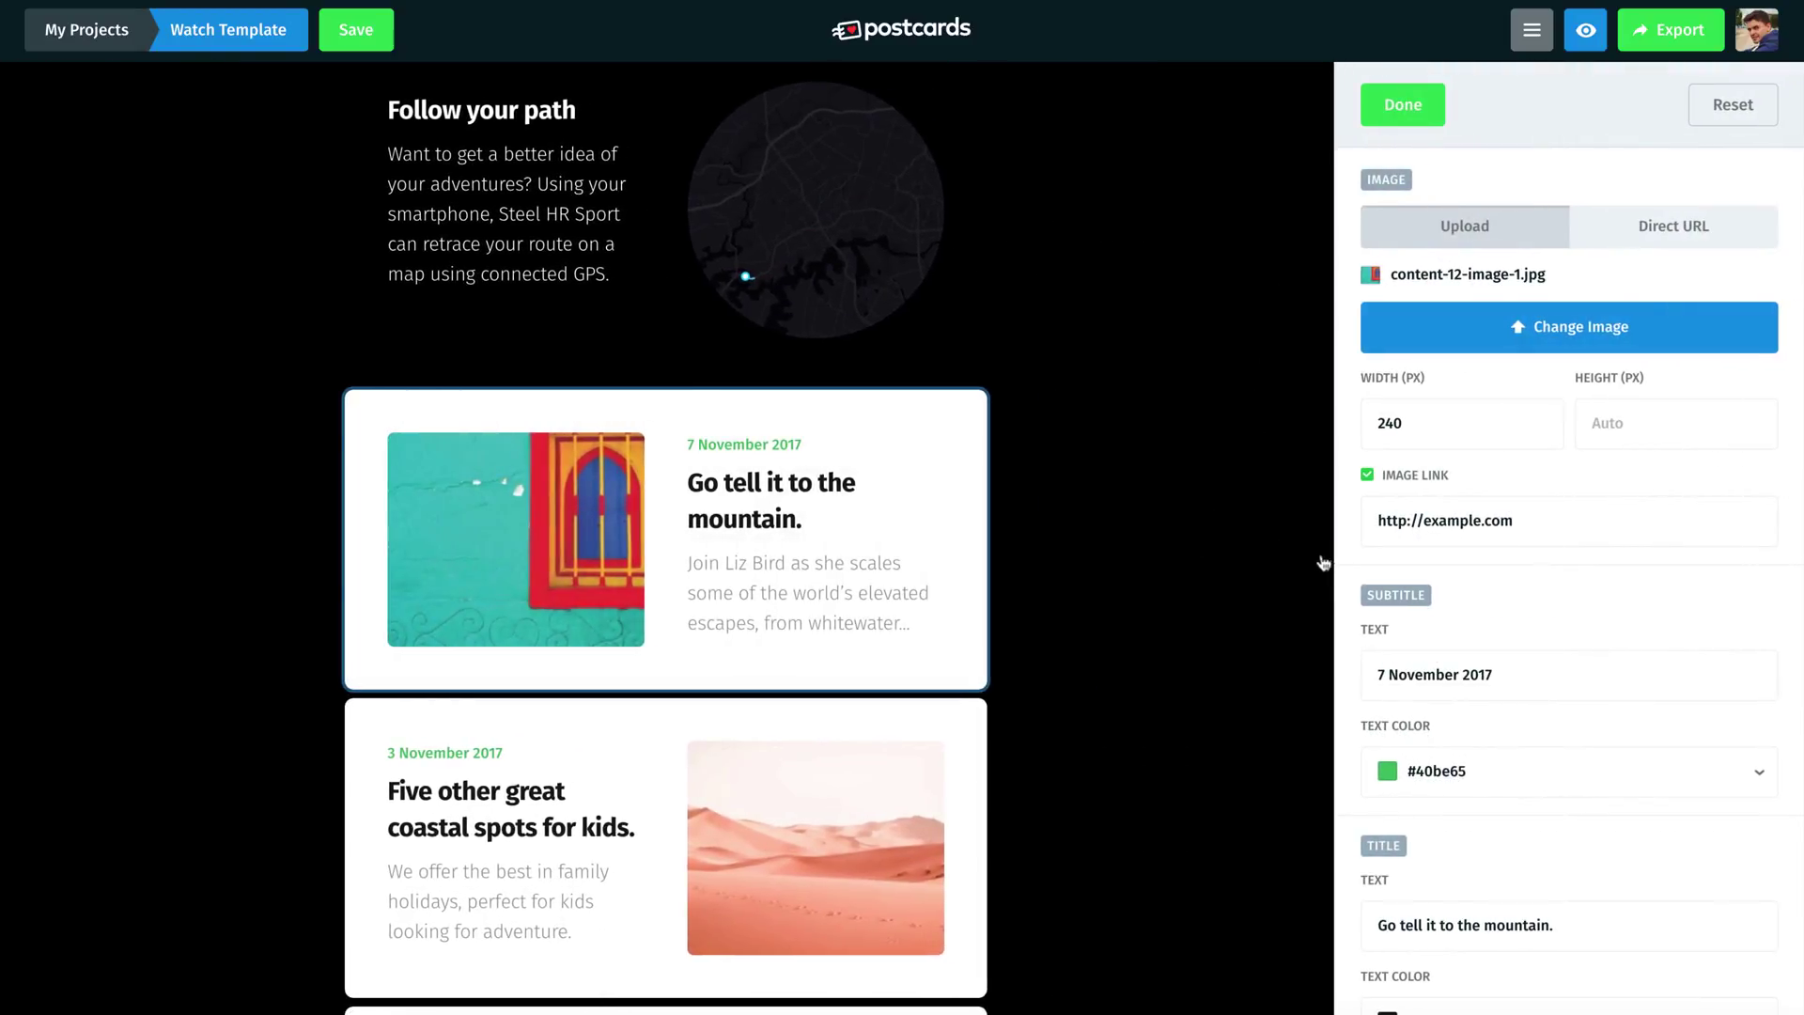
{"action": "left_click", "coordinate": [1569, 326]}
{"action": "double_click", "coordinate": [612, 111]}
{"action": "scroll", "coordinate": [1569, 658], "scroll_direction": "down", "scroll_amount": 3}
Remove the card's date, retitle it 'Get in the zone' and paste the heart-rate description
{"action": "triple_click", "coordinate": [1438, 378]}
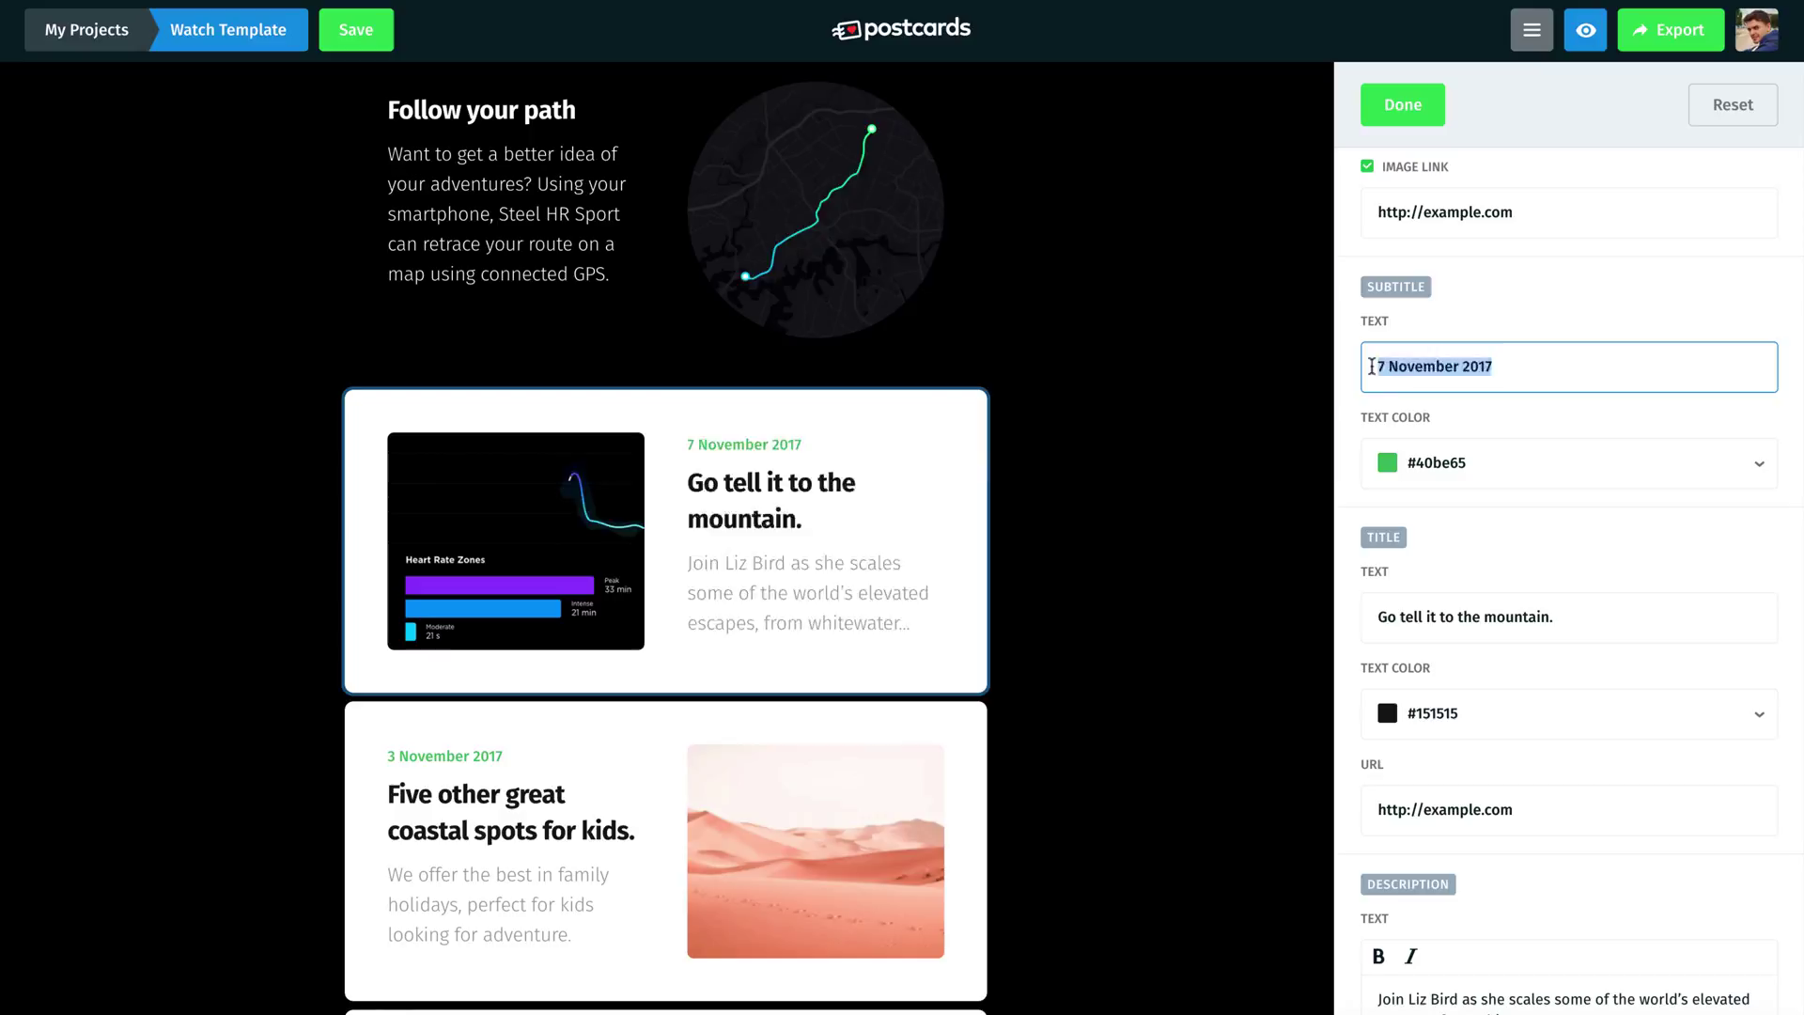
{"action": "key", "text": "BackSpace"}
{"action": "left_click", "coordinate": [1577, 617]}
{"action": "triple_click", "coordinate": [1577, 617]}
{"action": "type", "text": "Get in the zone"}
{"action": "scroll", "coordinate": [1569, 564], "scroll_direction": "down", "scroll_amount": 3}
{"action": "triple_click", "coordinate": [1522, 705]}
{"action": "type", "text": "During workouts you can monitor continuous heart-rate right on the watch screen, and then find the time spent in each heart-rate zone in the app."}
Make the Get in the zone card's background black and its title white
{"action": "scroll", "coordinate": [1569, 658], "scroll_direction": "down", "scroll_amount": 3}
{"action": "left_click", "coordinate": [1569, 940]}
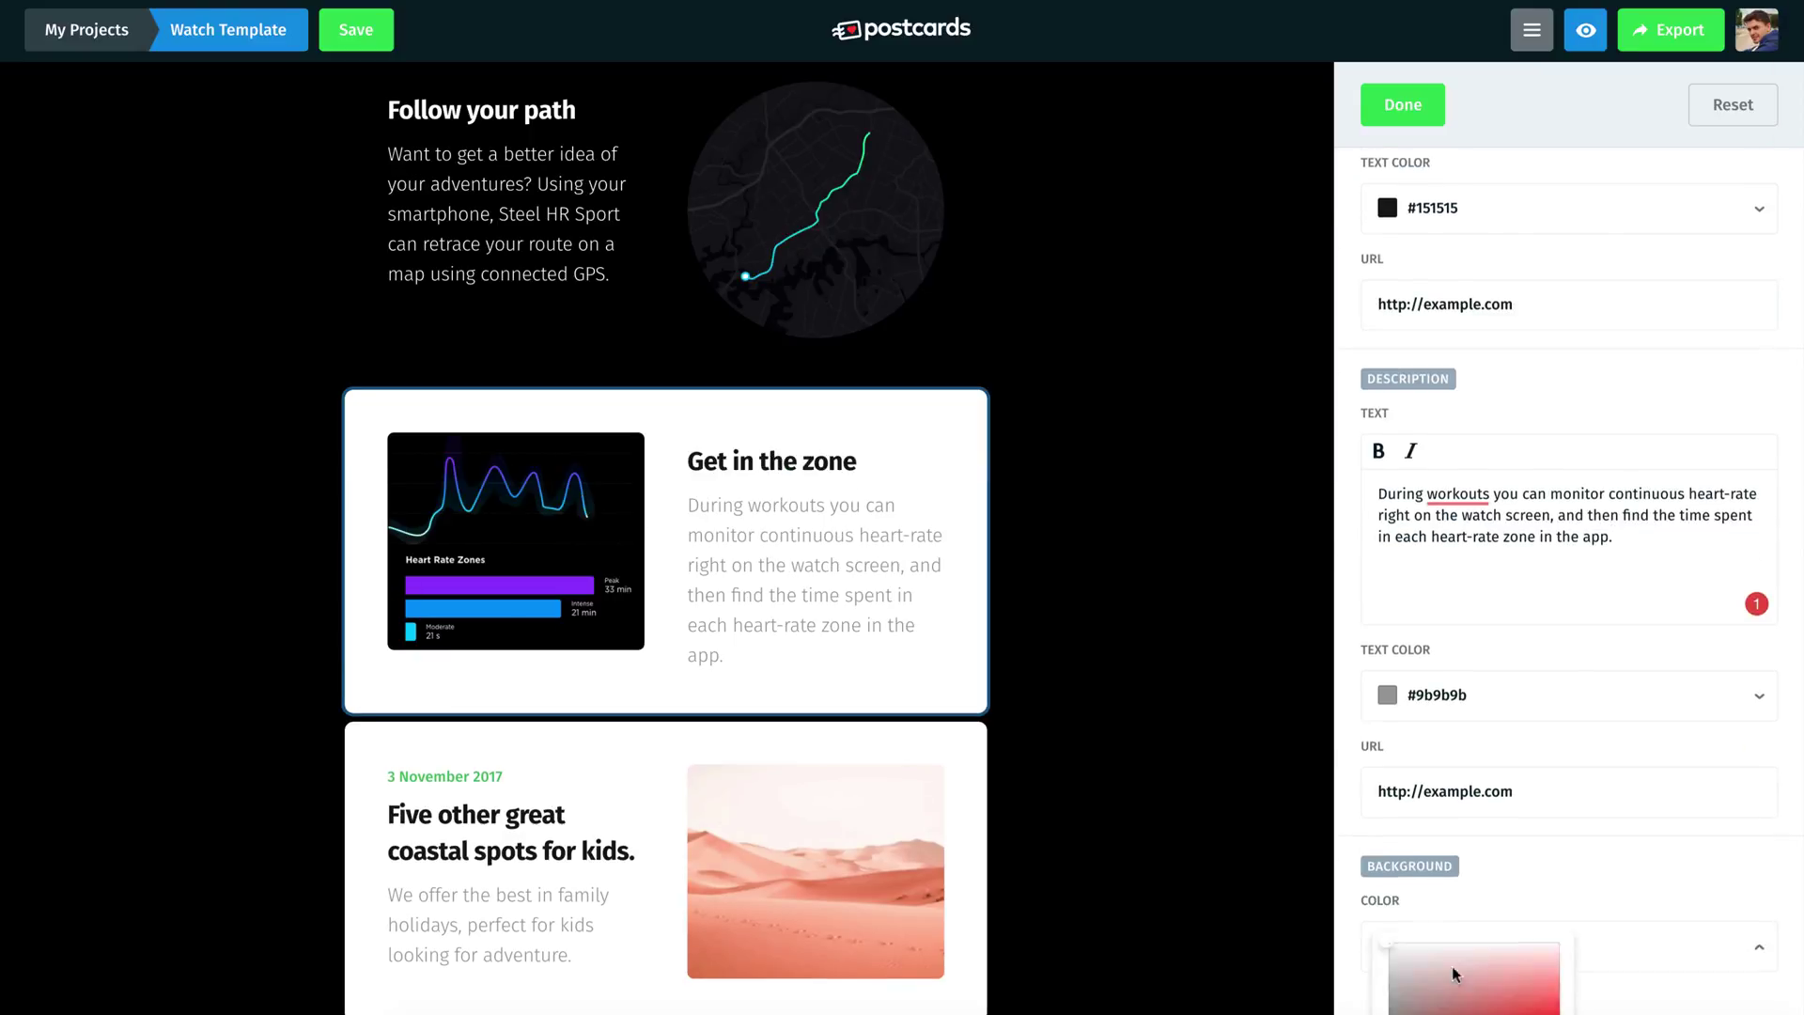
{"action": "scroll", "coordinate": [1569, 657], "scroll_direction": "down", "scroll_amount": 3}
{"action": "scroll", "coordinate": [1465, 658], "scroll_direction": "up", "scroll_amount": 5}
{"action": "left_click", "coordinate": [1390, 579]}
{"action": "left_click", "coordinate": [1549, 793]}
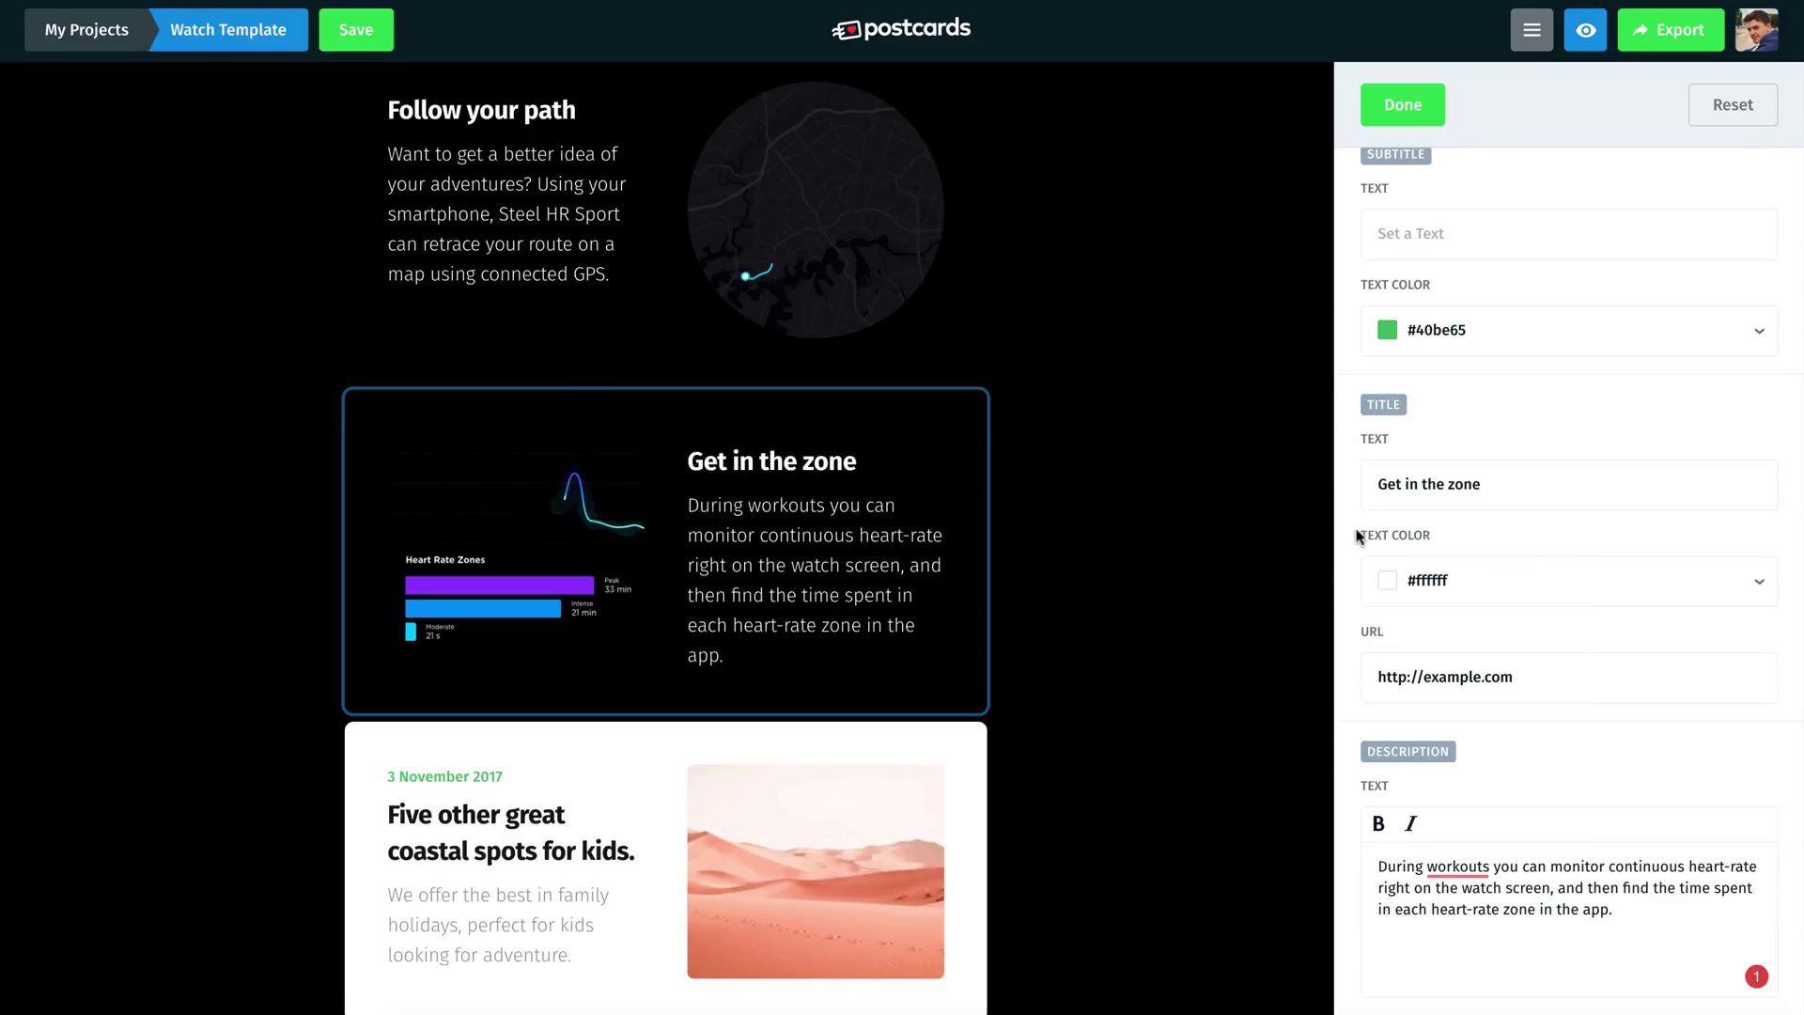
{"action": "left_click", "coordinate": [1279, 339]}
Give the Five other great coastal spots card the black watch image and remove its date
{"action": "scroll", "coordinate": [1394, 664], "scroll_direction": "down", "scroll_amount": 8}
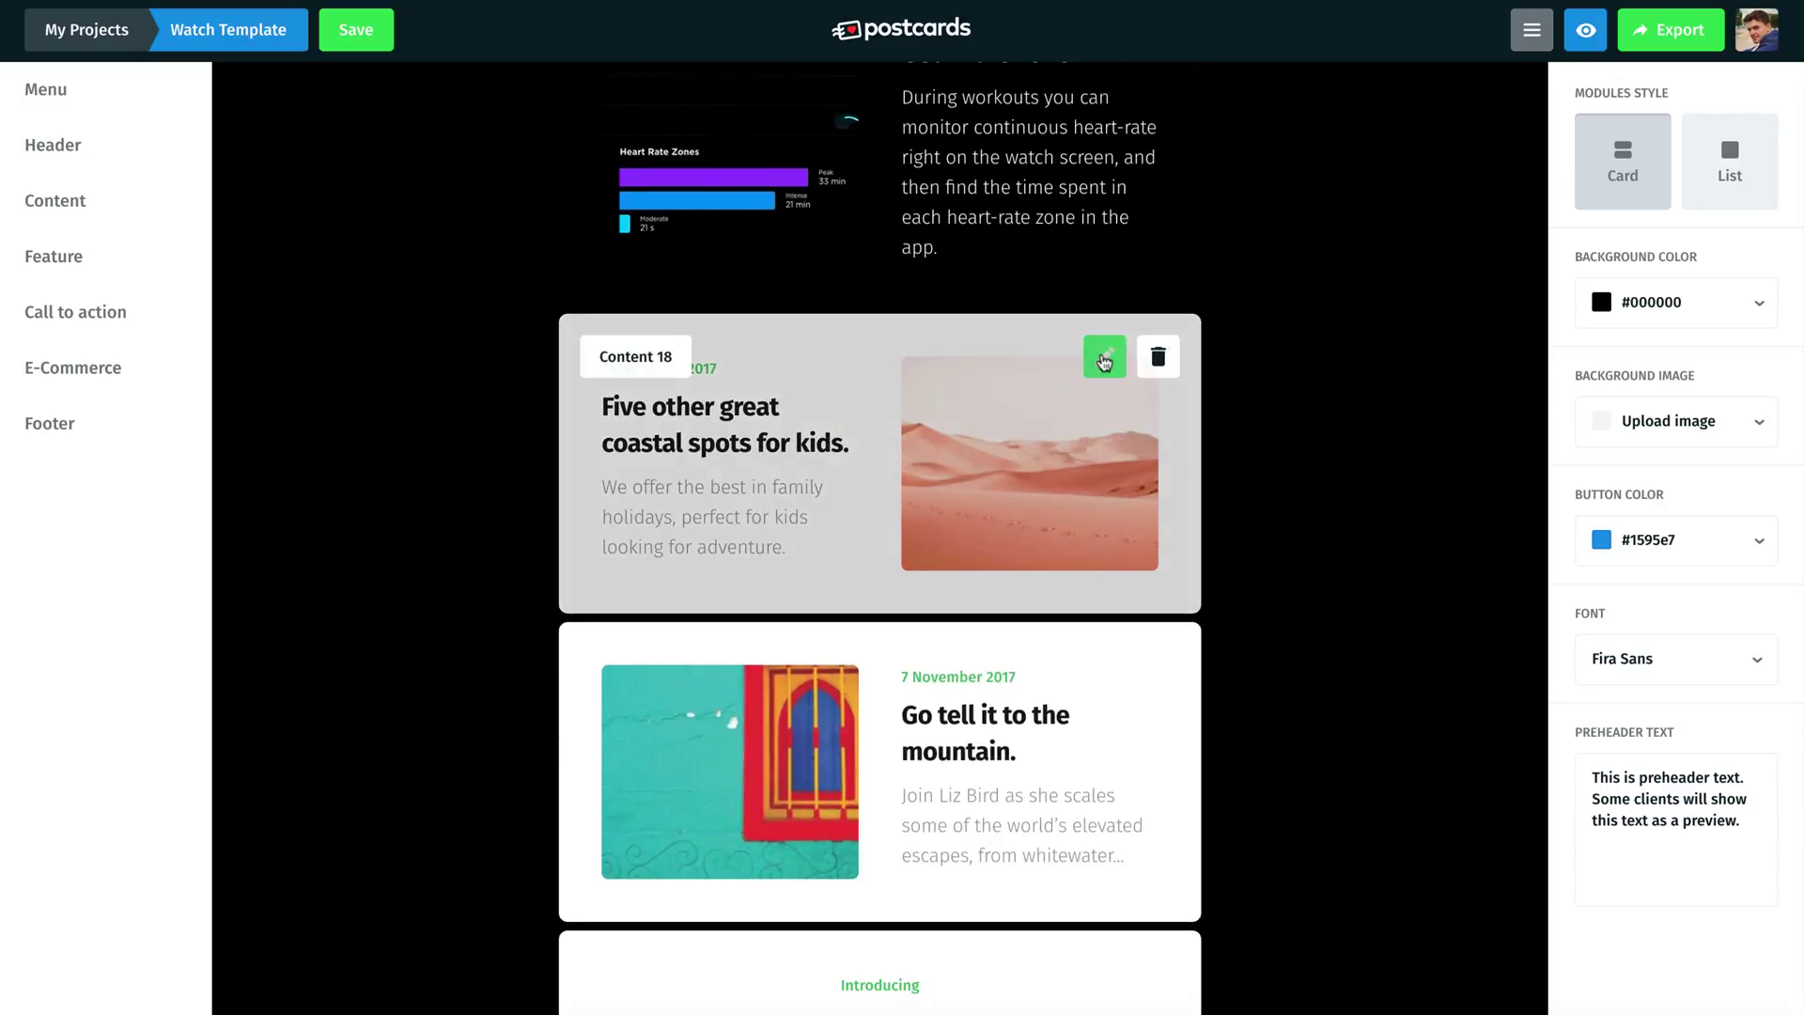
{"action": "left_click", "coordinate": [1108, 354]}
{"action": "left_click", "coordinate": [1412, 334]}
{"action": "double_click", "coordinate": [604, 121]}
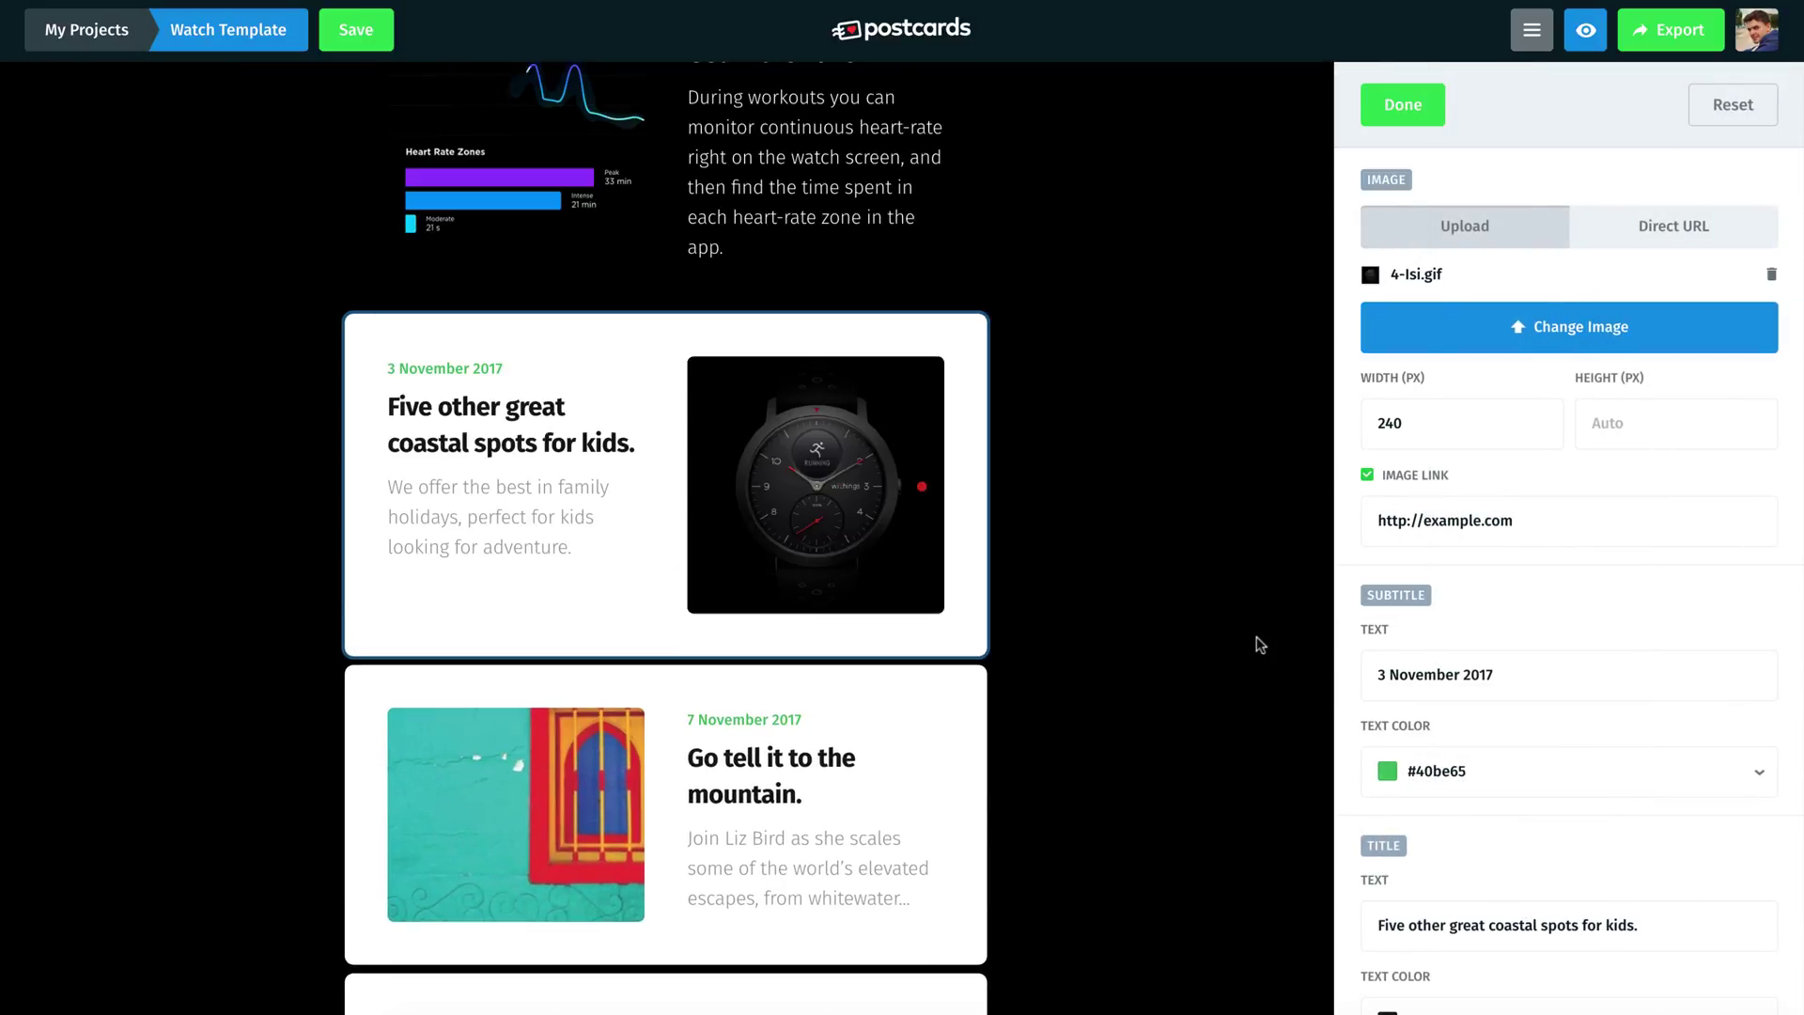
{"action": "scroll", "coordinate": [1357, 624], "scroll_direction": "down", "scroll_amount": 2}
{"action": "triple_click", "coordinate": [1438, 462]}
{"action": "key", "text": "BackSpace"}
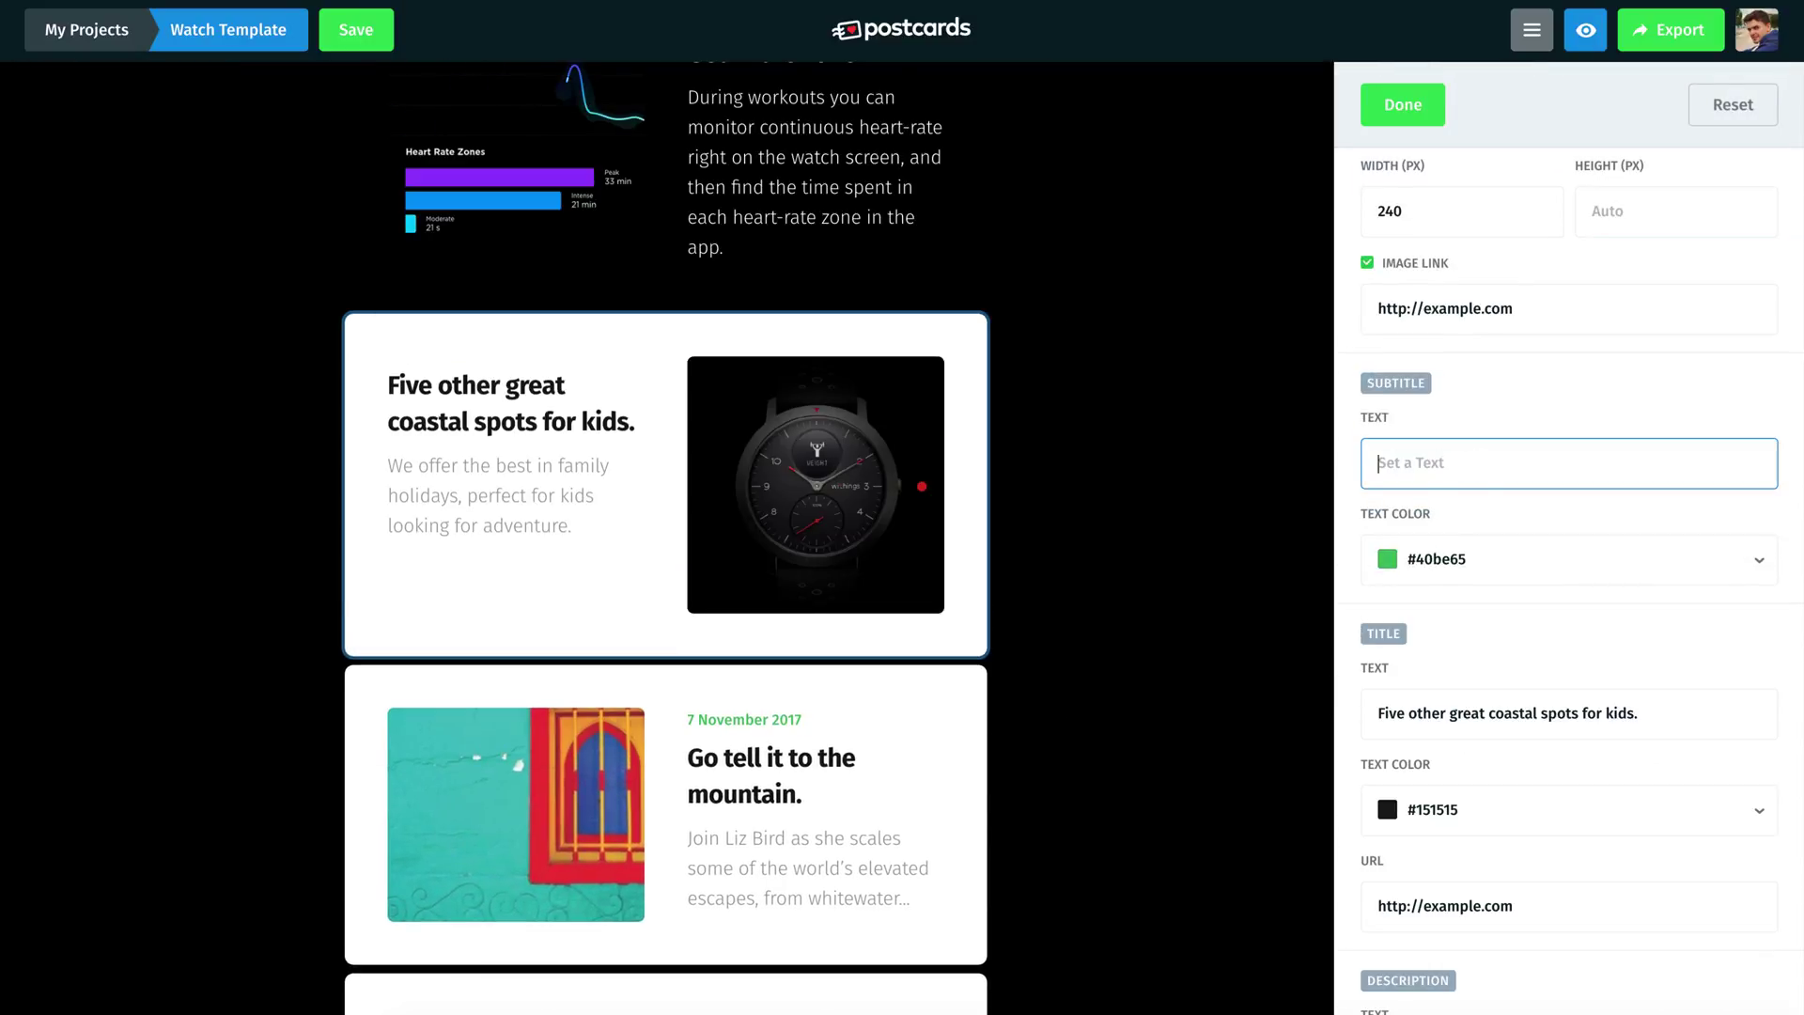
Retitle the card 'Multisport ready' and paste the training-mode description
{"action": "triple_click", "coordinate": [1619, 702]}
{"action": "type", "text": "Multisport ready"}
{"action": "scroll", "coordinate": [1679, 773], "scroll_direction": "down", "scroll_amount": 3}
{"action": "triple_click", "coordinate": [1550, 837]}
{"action": "type", "text": "Choose from 30 activities right on the watch when you activate training mode."}
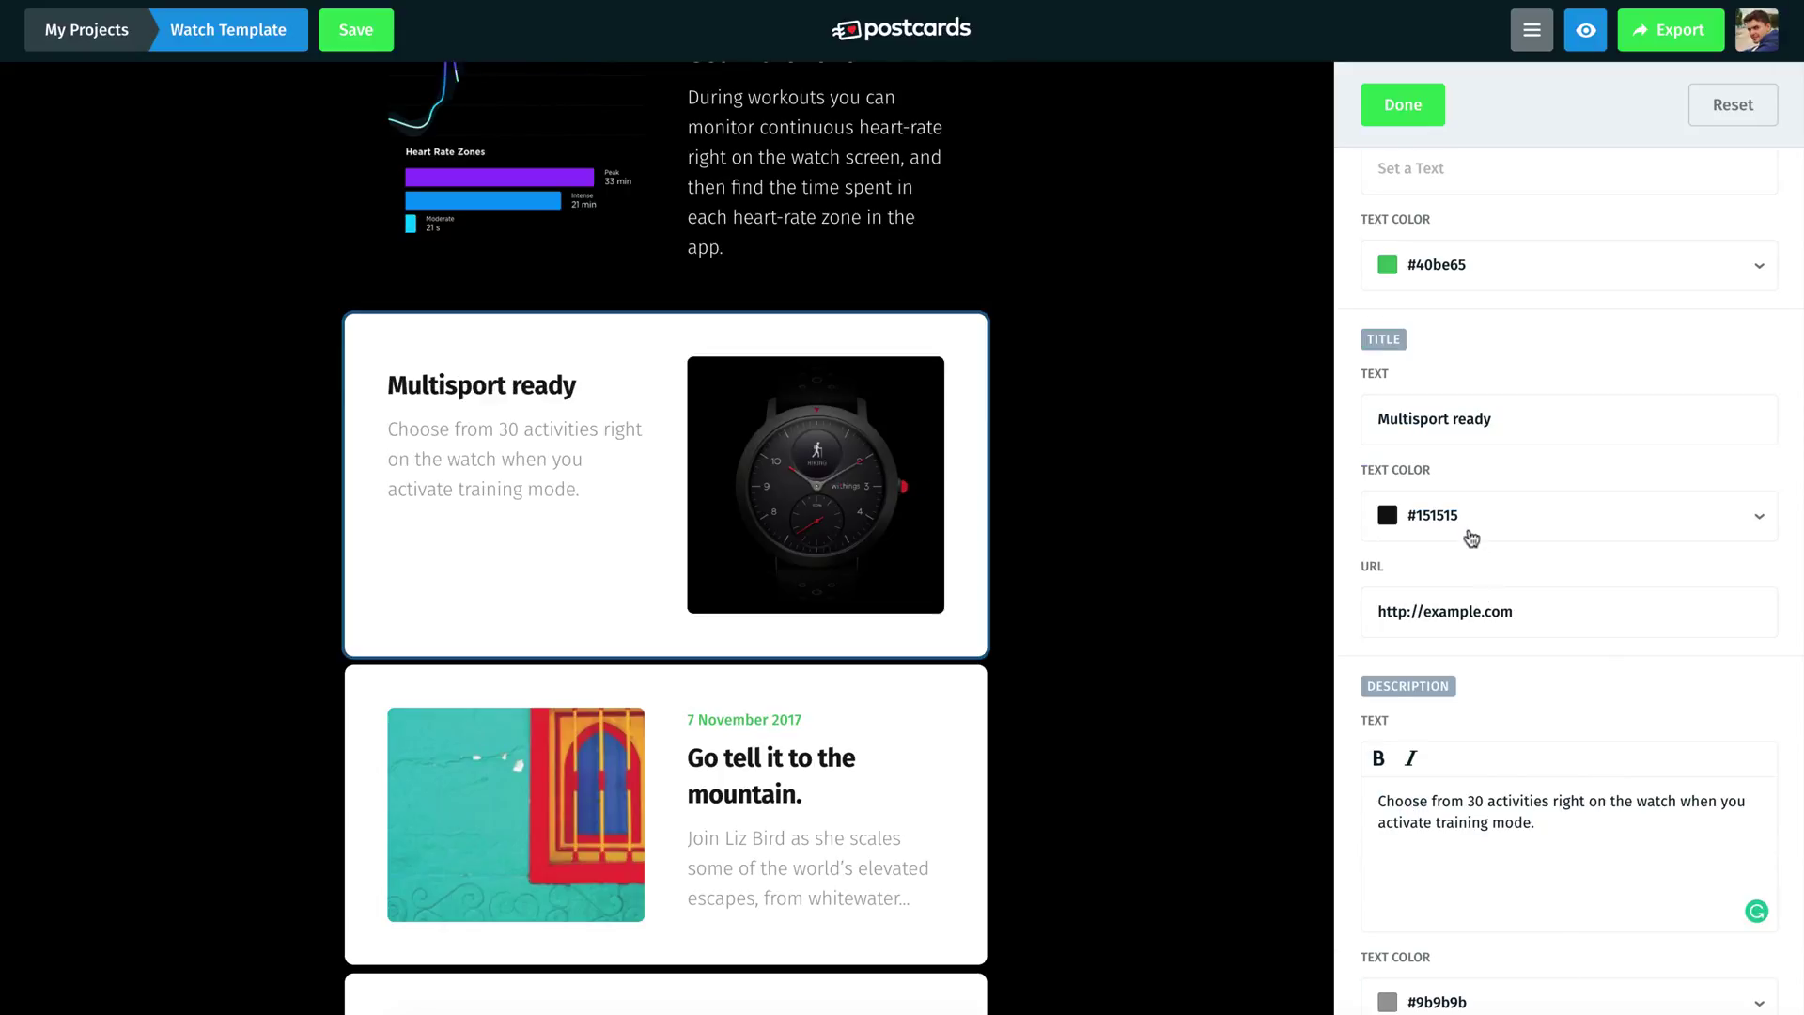
Make the Multisport ready card's title and description white on a black background
{"action": "left_click", "coordinate": [1469, 535]}
{"action": "left_click_drag", "start_coordinate": [1400, 531], "coordinate": [1339, 519]}
{"action": "left_click", "coordinate": [1340, 520]}
{"action": "scroll", "coordinate": [1462, 523], "scroll_direction": "down", "scroll_amount": 5}
{"action": "left_click", "coordinate": [1462, 519]}
{"action": "left_click", "coordinate": [1548, 726]}
{"action": "left_click", "coordinate": [1361, 652]}
{"action": "left_click", "coordinate": [1441, 765]}
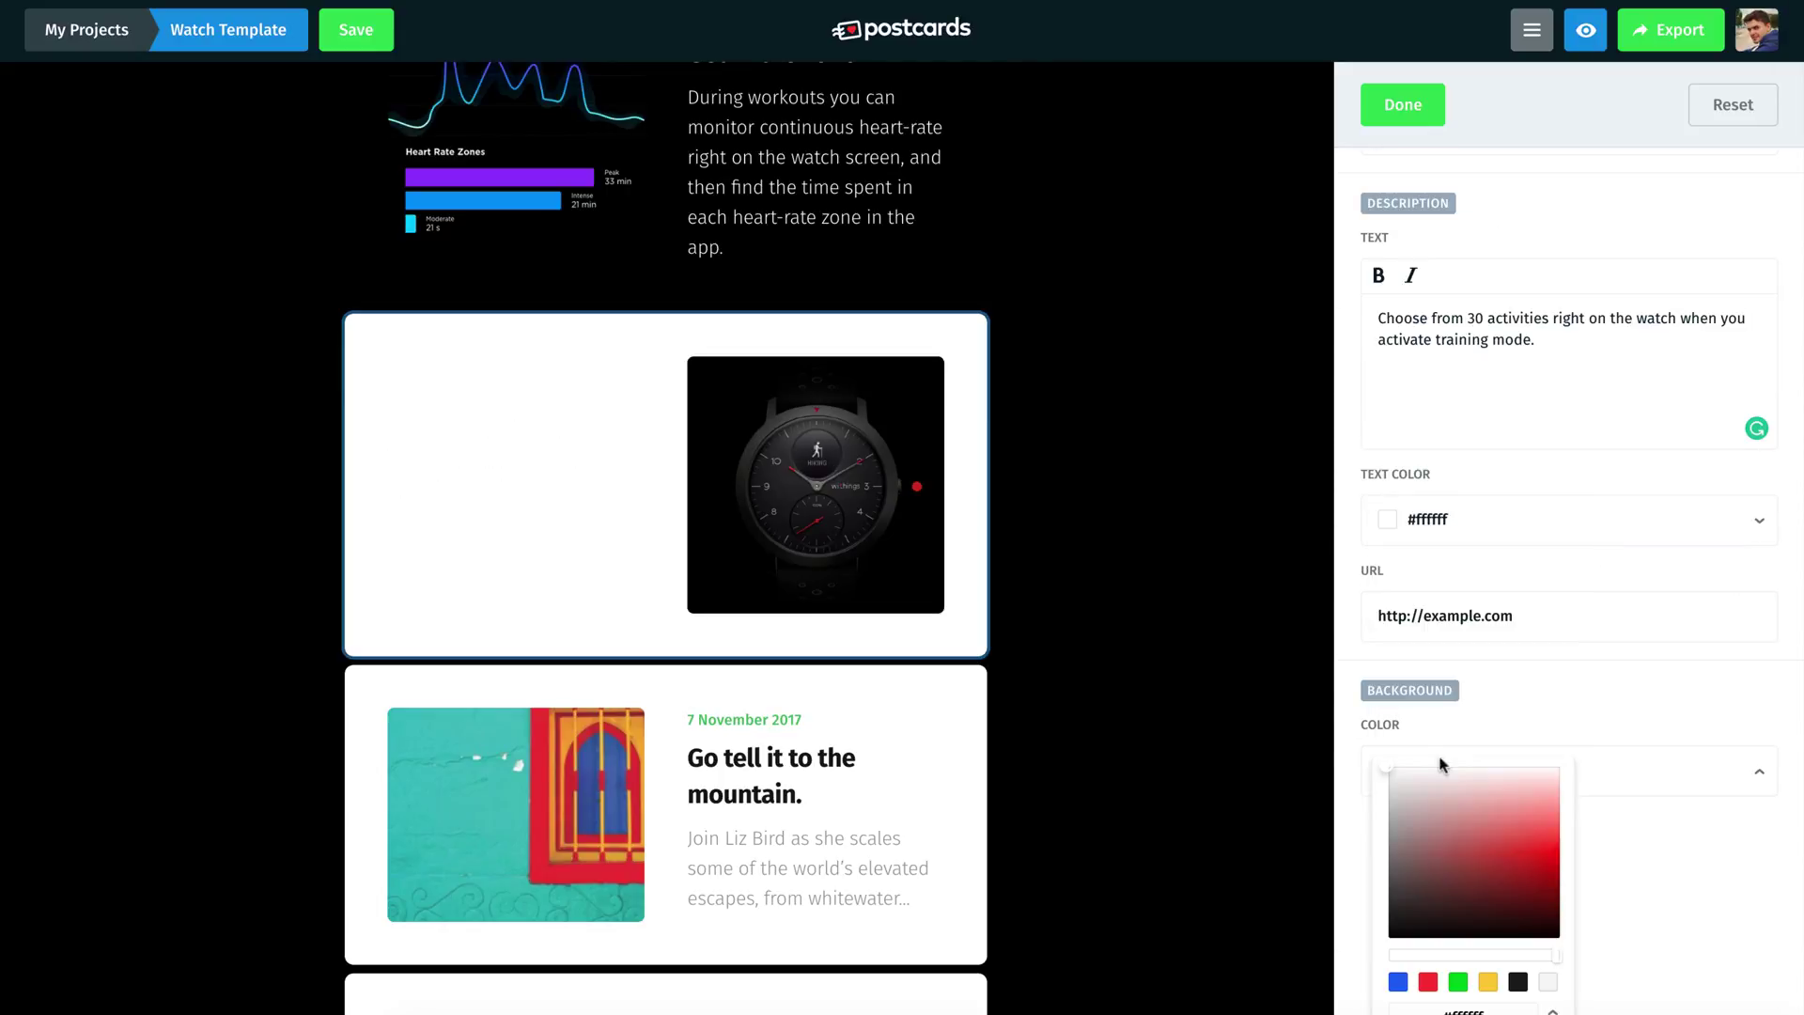
{"action": "left_click", "coordinate": [1518, 981]}
{"action": "left_click", "coordinate": [1340, 782]}
{"action": "left_click", "coordinate": [1385, 127]}
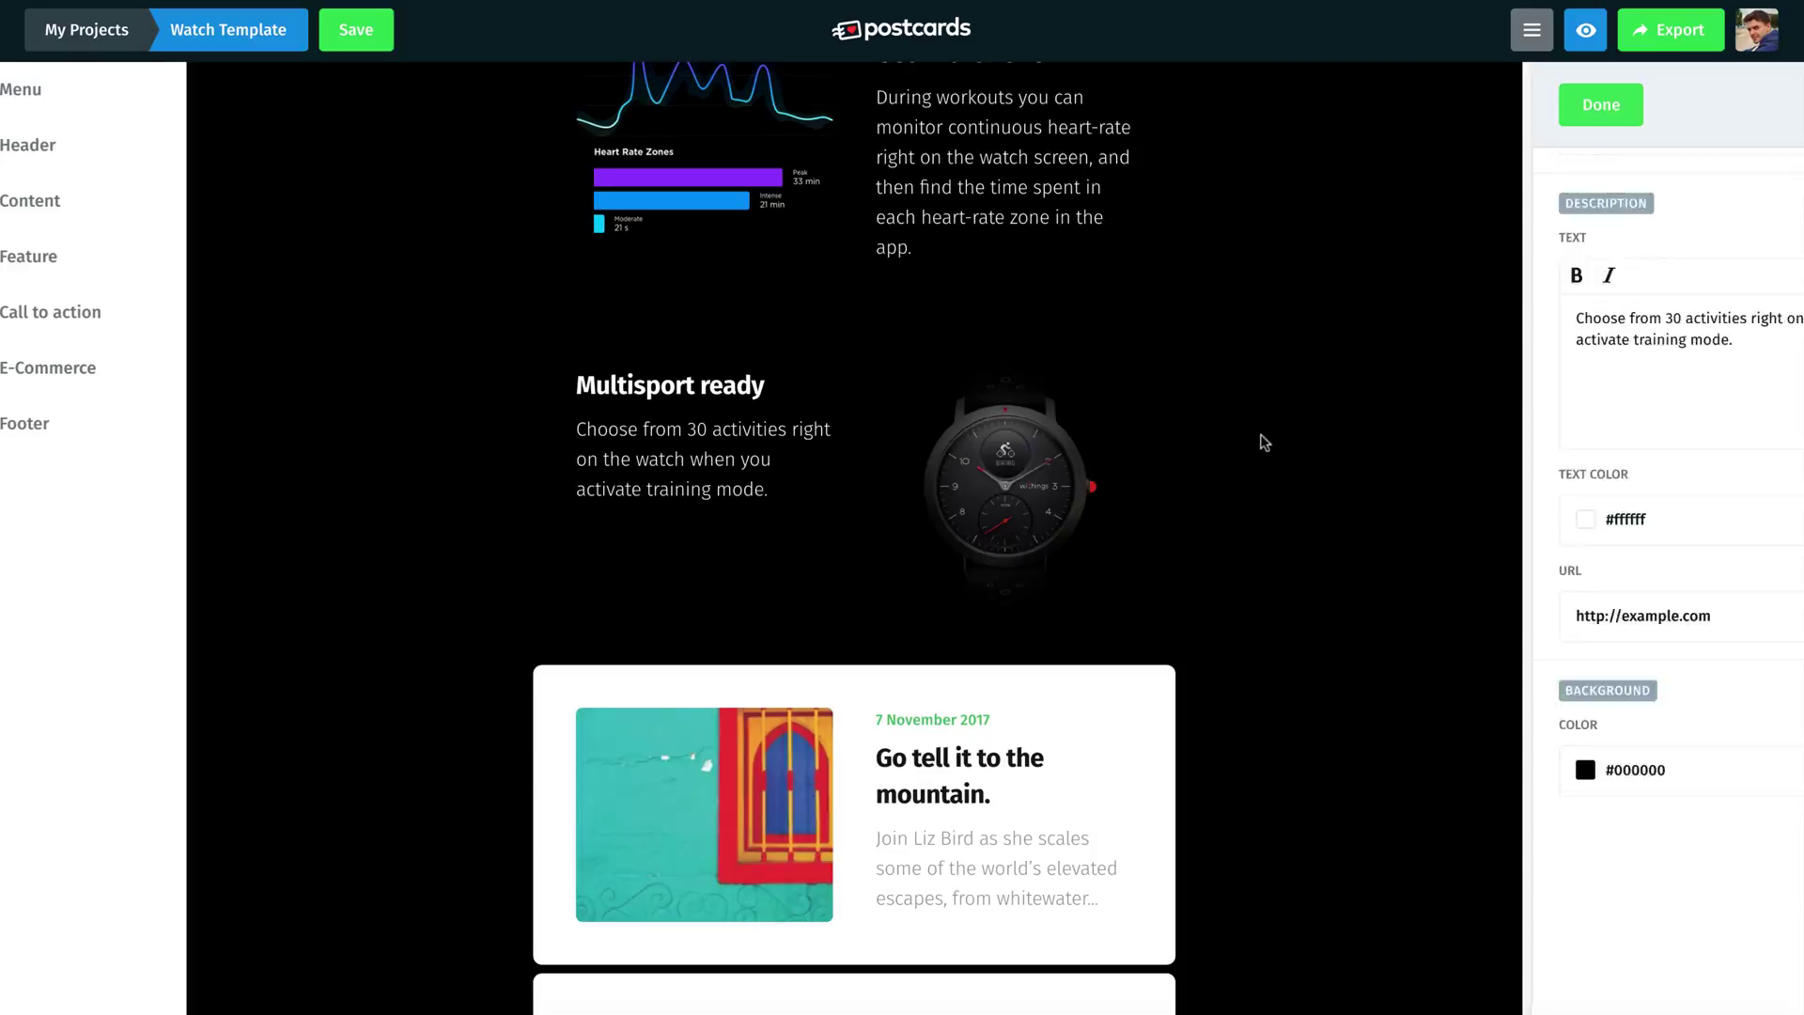
Give the next card the fitness-score gauge image and clear its subtitle
{"action": "scroll", "coordinate": [1344, 507], "scroll_direction": "down", "scroll_amount": 3}
{"action": "left_click", "coordinate": [1103, 503]}
{"action": "left_click", "coordinate": [1569, 326]}
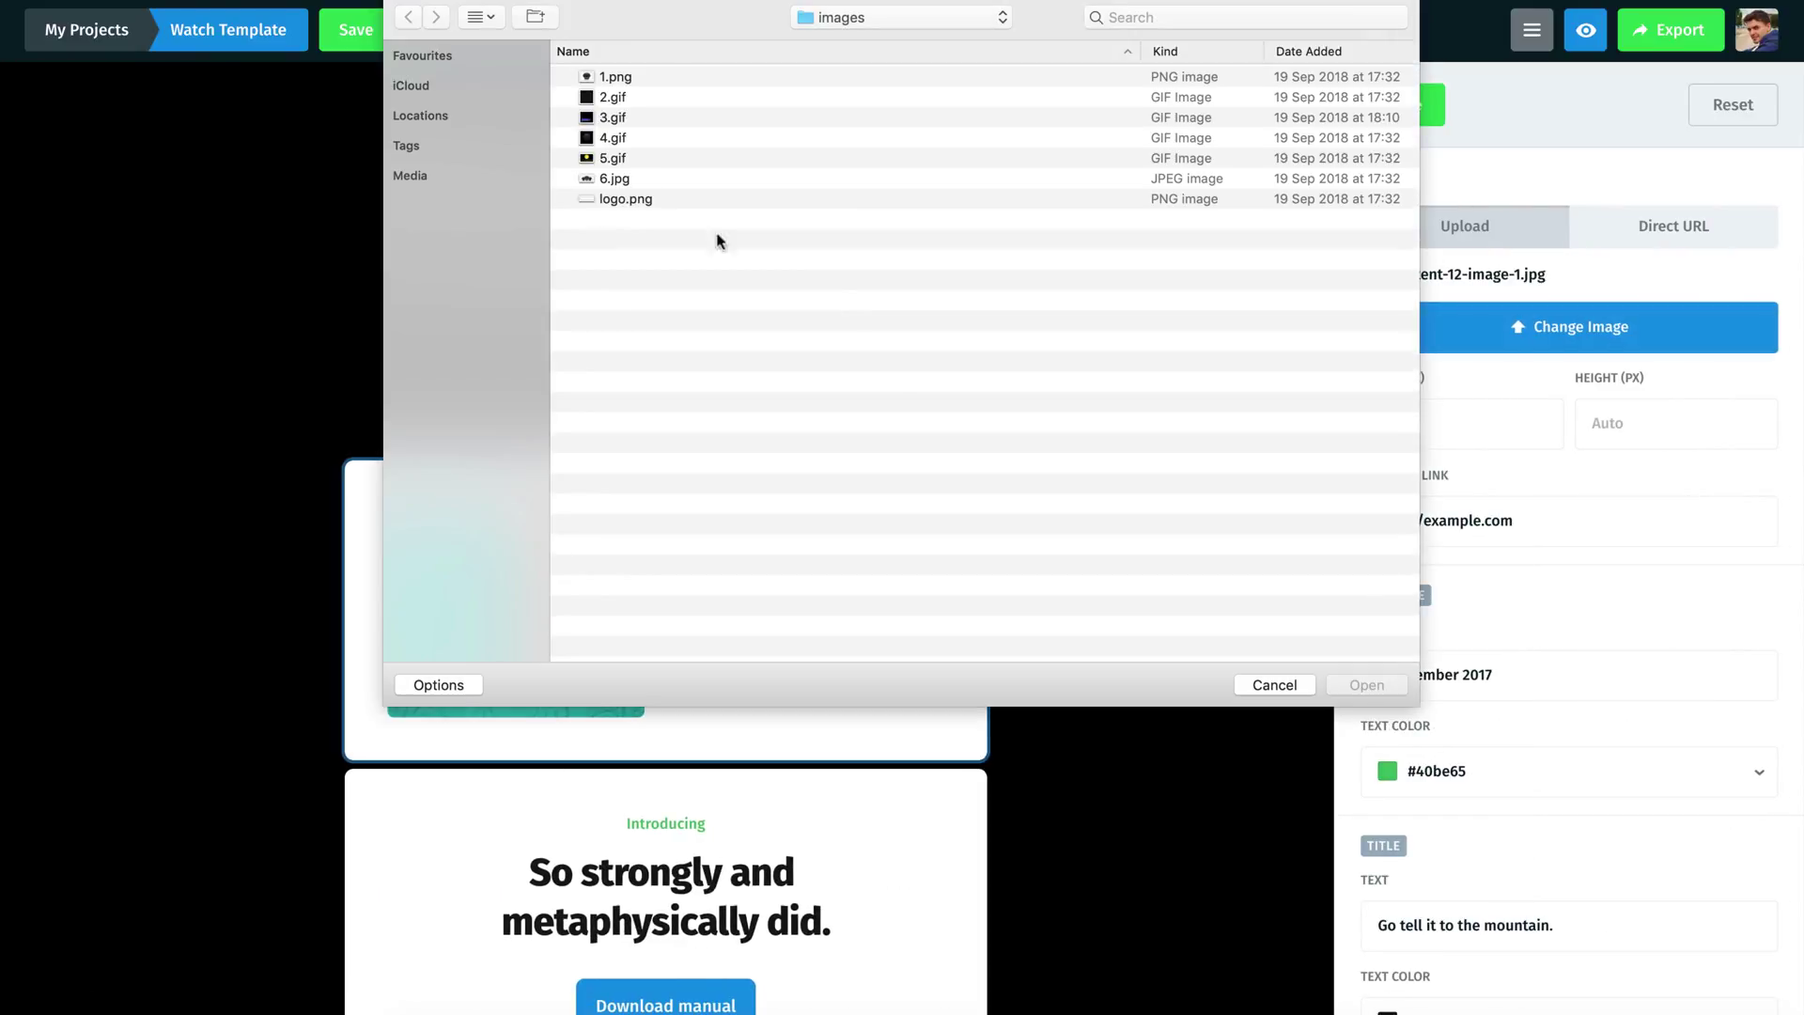
{"action": "double_click", "coordinate": [717, 179]}
{"action": "scroll", "coordinate": [1503, 507], "scroll_direction": "down", "scroll_amount": 2}
{"action": "triple_click", "coordinate": [1527, 486]}
{"action": "key", "text": "BackSpace"}
Title the card 'Assess yourself' in white and paste the VO2 max fitness paragraph
{"action": "scroll", "coordinate": [1644, 526], "scroll_direction": "down", "scroll_amount": 3}
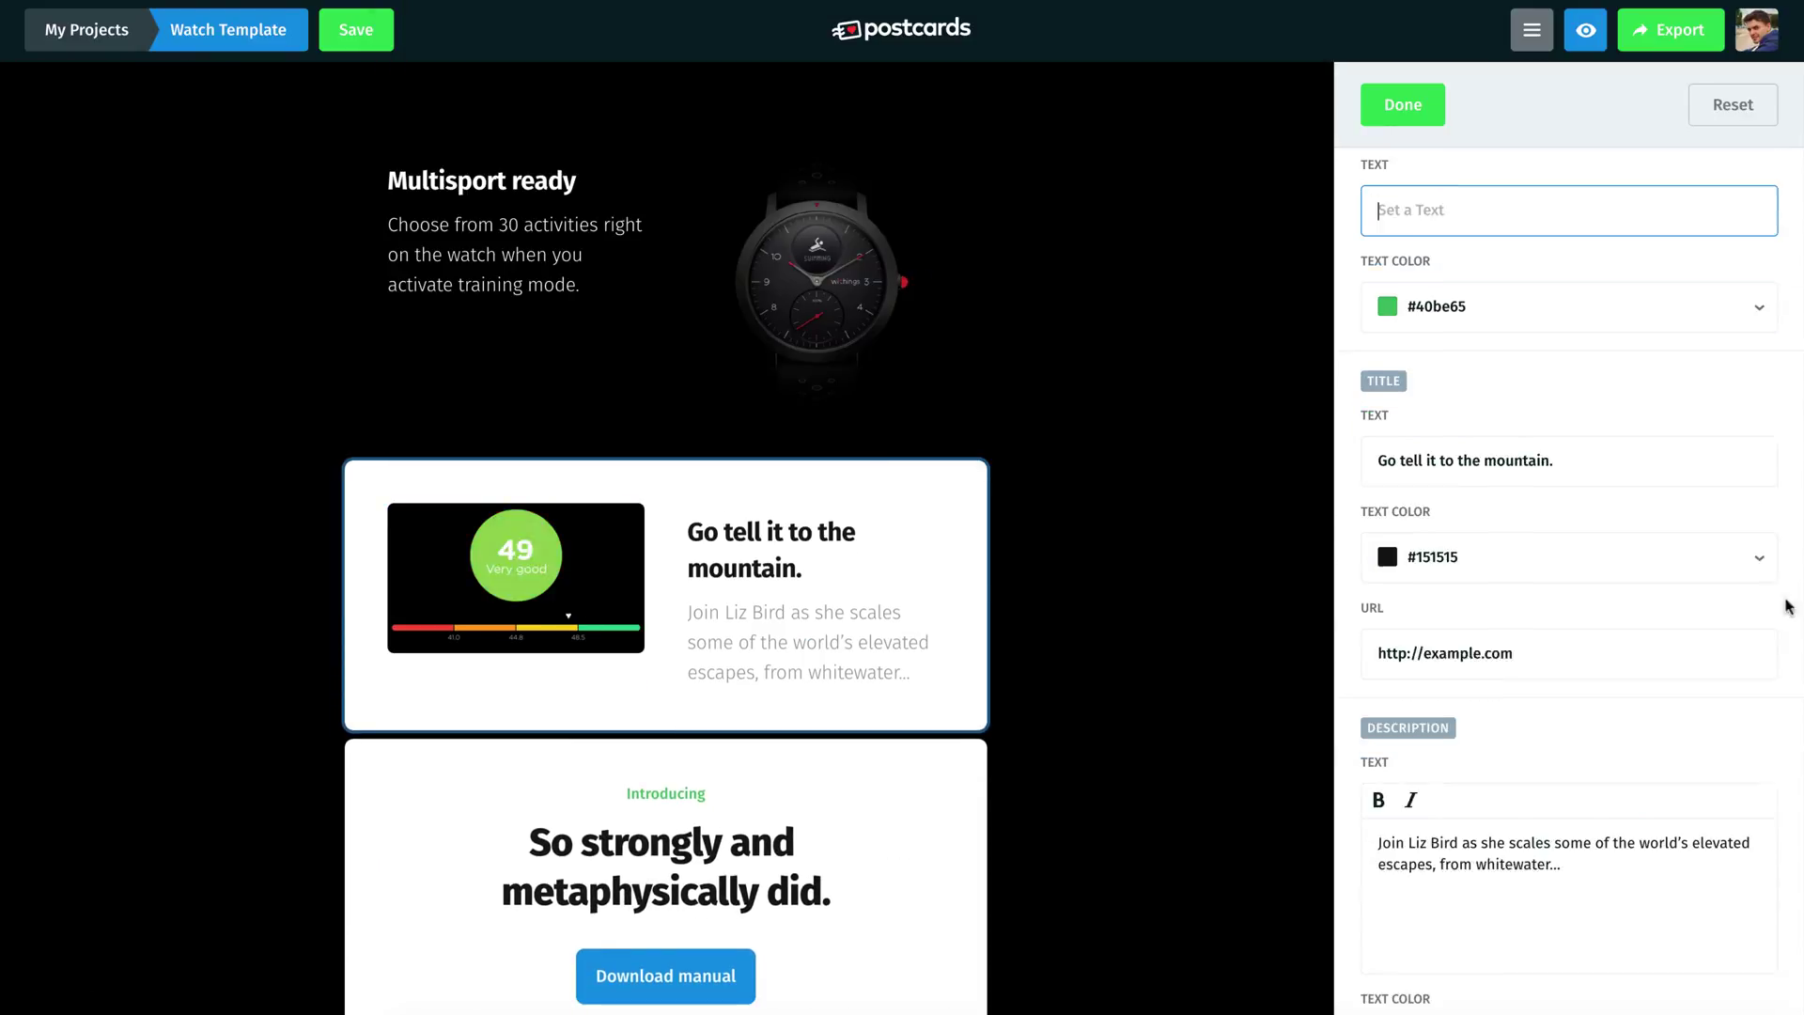
{"action": "triple_click", "coordinate": [1626, 455]}
{"action": "type", "text": "Assess yourself"}
{"action": "left_click", "coordinate": [1386, 552]}
{"action": "left_click", "coordinate": [1342, 531]}
{"action": "scroll", "coordinate": [1550, 563], "scroll_direction": "down", "scroll_amount": 3}
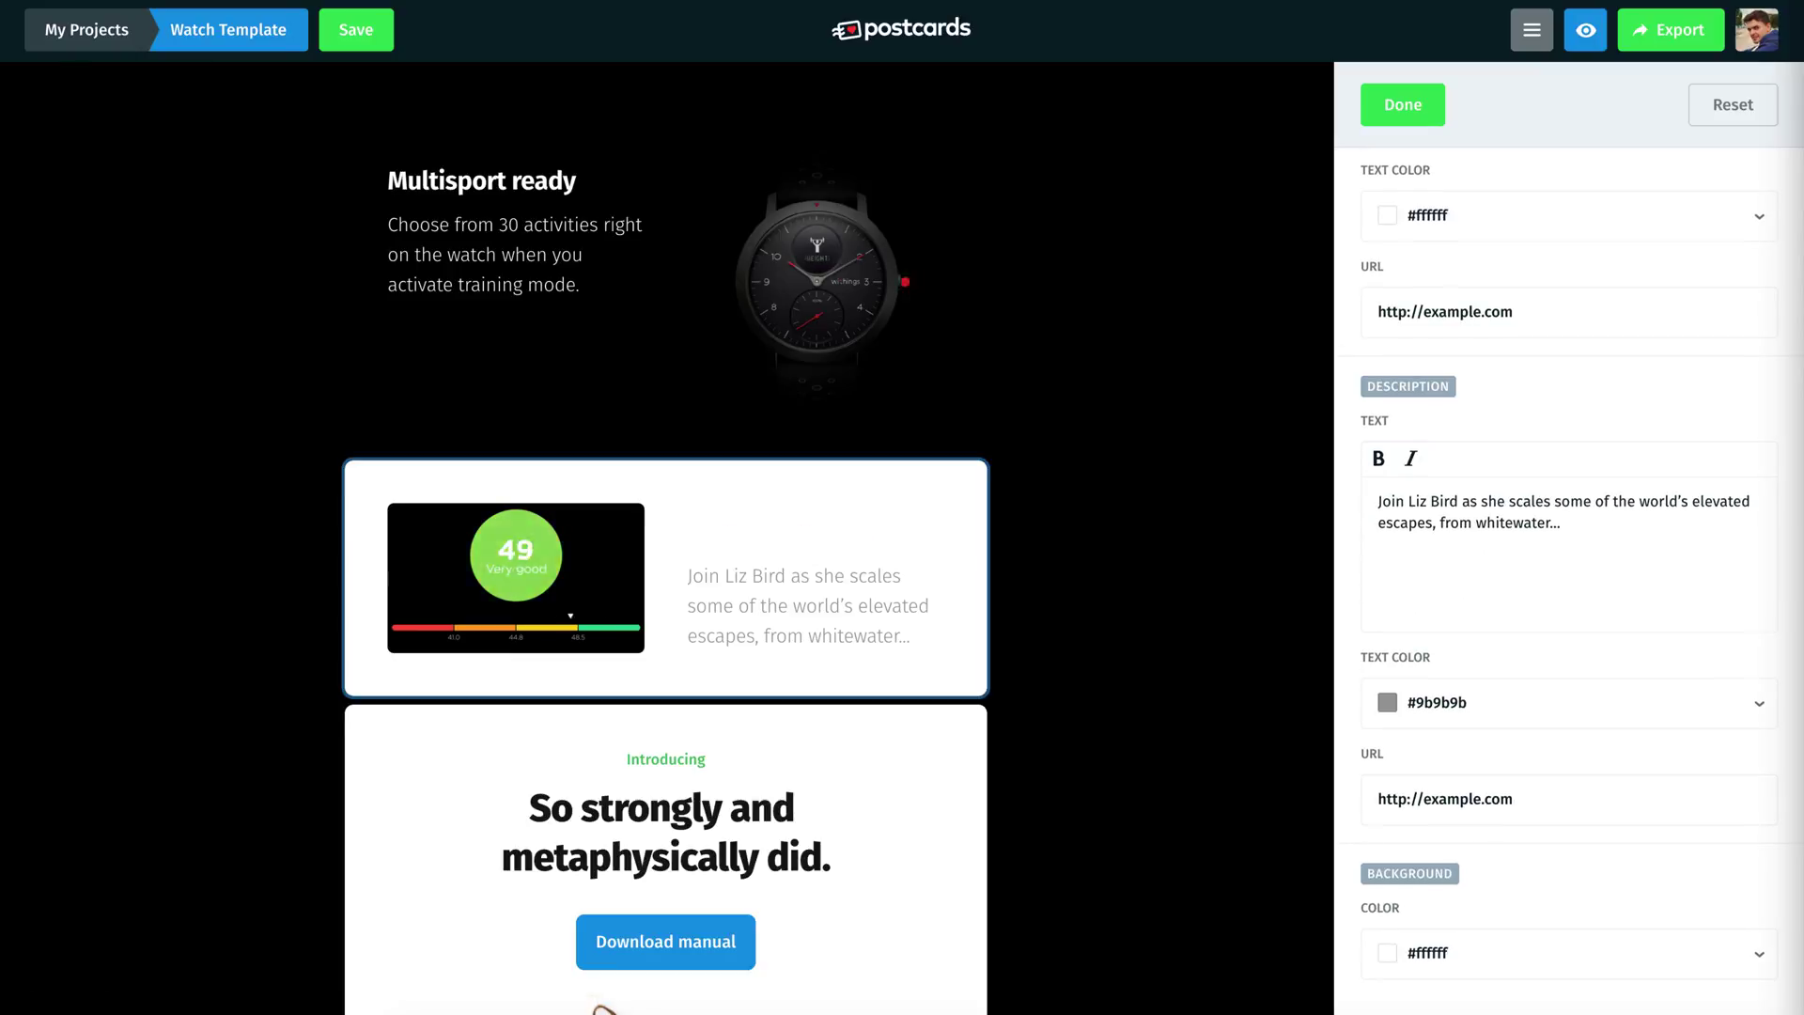
{"action": "left_click", "coordinate": [1582, 617]}
{"action": "key", "text": "ctrl+a"}
{"action": "type", "text": "If you want more insights into your cardiovascular capacity, Steel HR Sport delivers a Fitness Level score via VO2 max estimation."}
Make the description text white and the card background black
{"action": "scroll", "coordinate": [1481, 475], "scroll_direction": "down", "scroll_amount": 2}
{"action": "left_click", "coordinate": [1481, 472]}
{"action": "left_click", "coordinate": [1548, 684]}
{"action": "left_click", "coordinate": [1464, 717]}
{"action": "left_click", "coordinate": [1395, 742]}
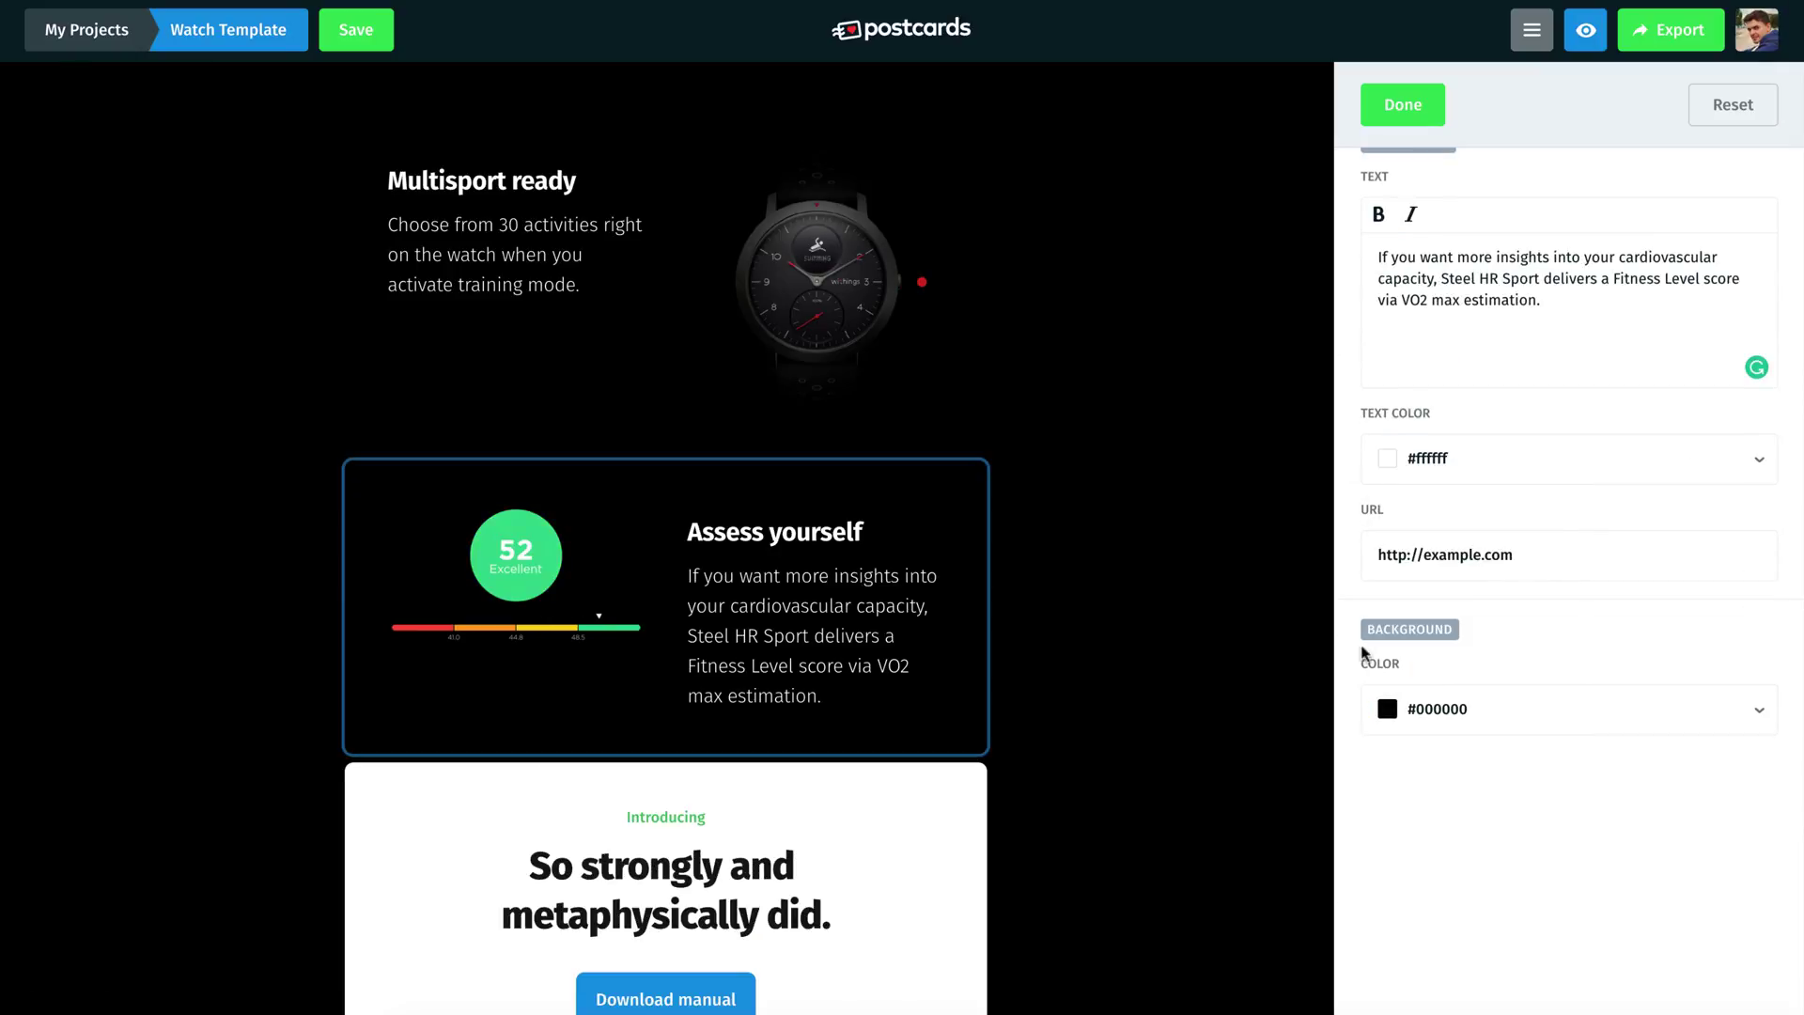
Retitle the shoe call-to-action card 'Make it yours'
{"action": "scroll", "coordinate": [1550, 375], "scroll_direction": "up", "scroll_amount": 2}
{"action": "left_click", "coordinate": [1402, 104]}
{"action": "scroll", "coordinate": [1317, 686], "scroll_direction": "down", "scroll_amount": 5}
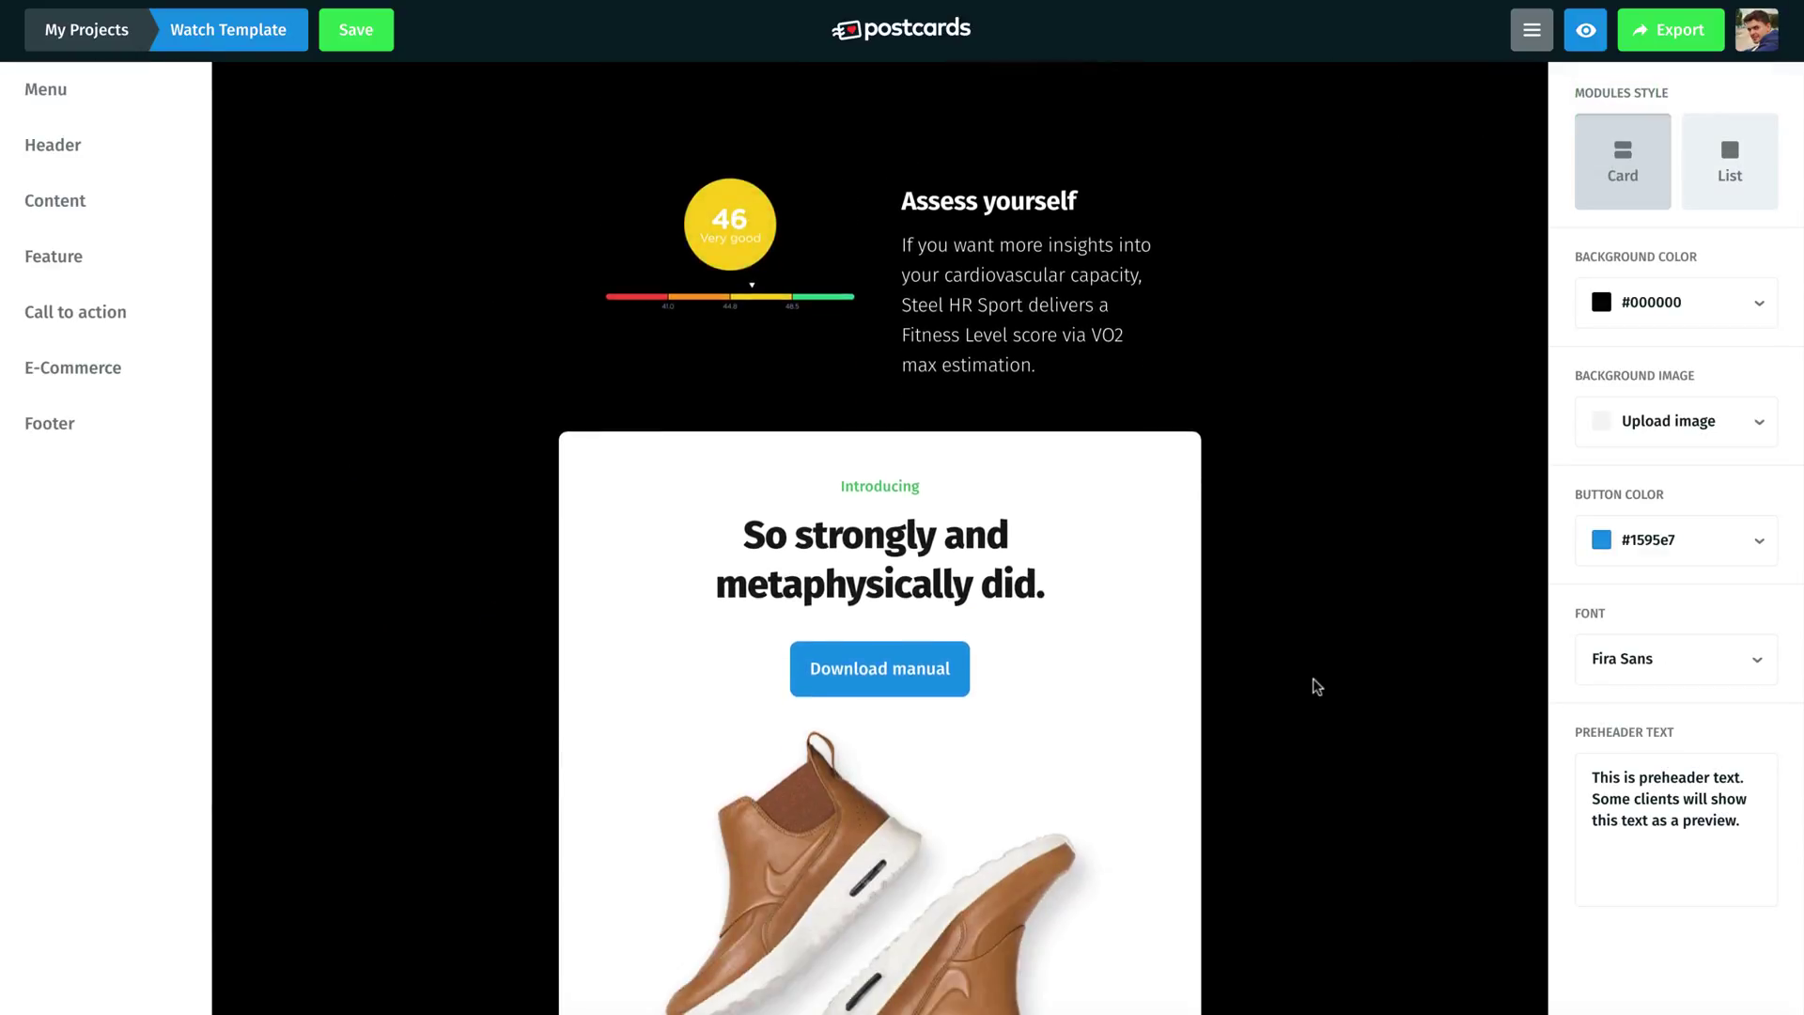
{"action": "mouse_move", "coordinate": [1122, 405]}
{"action": "left_click", "coordinate": [1105, 372]}
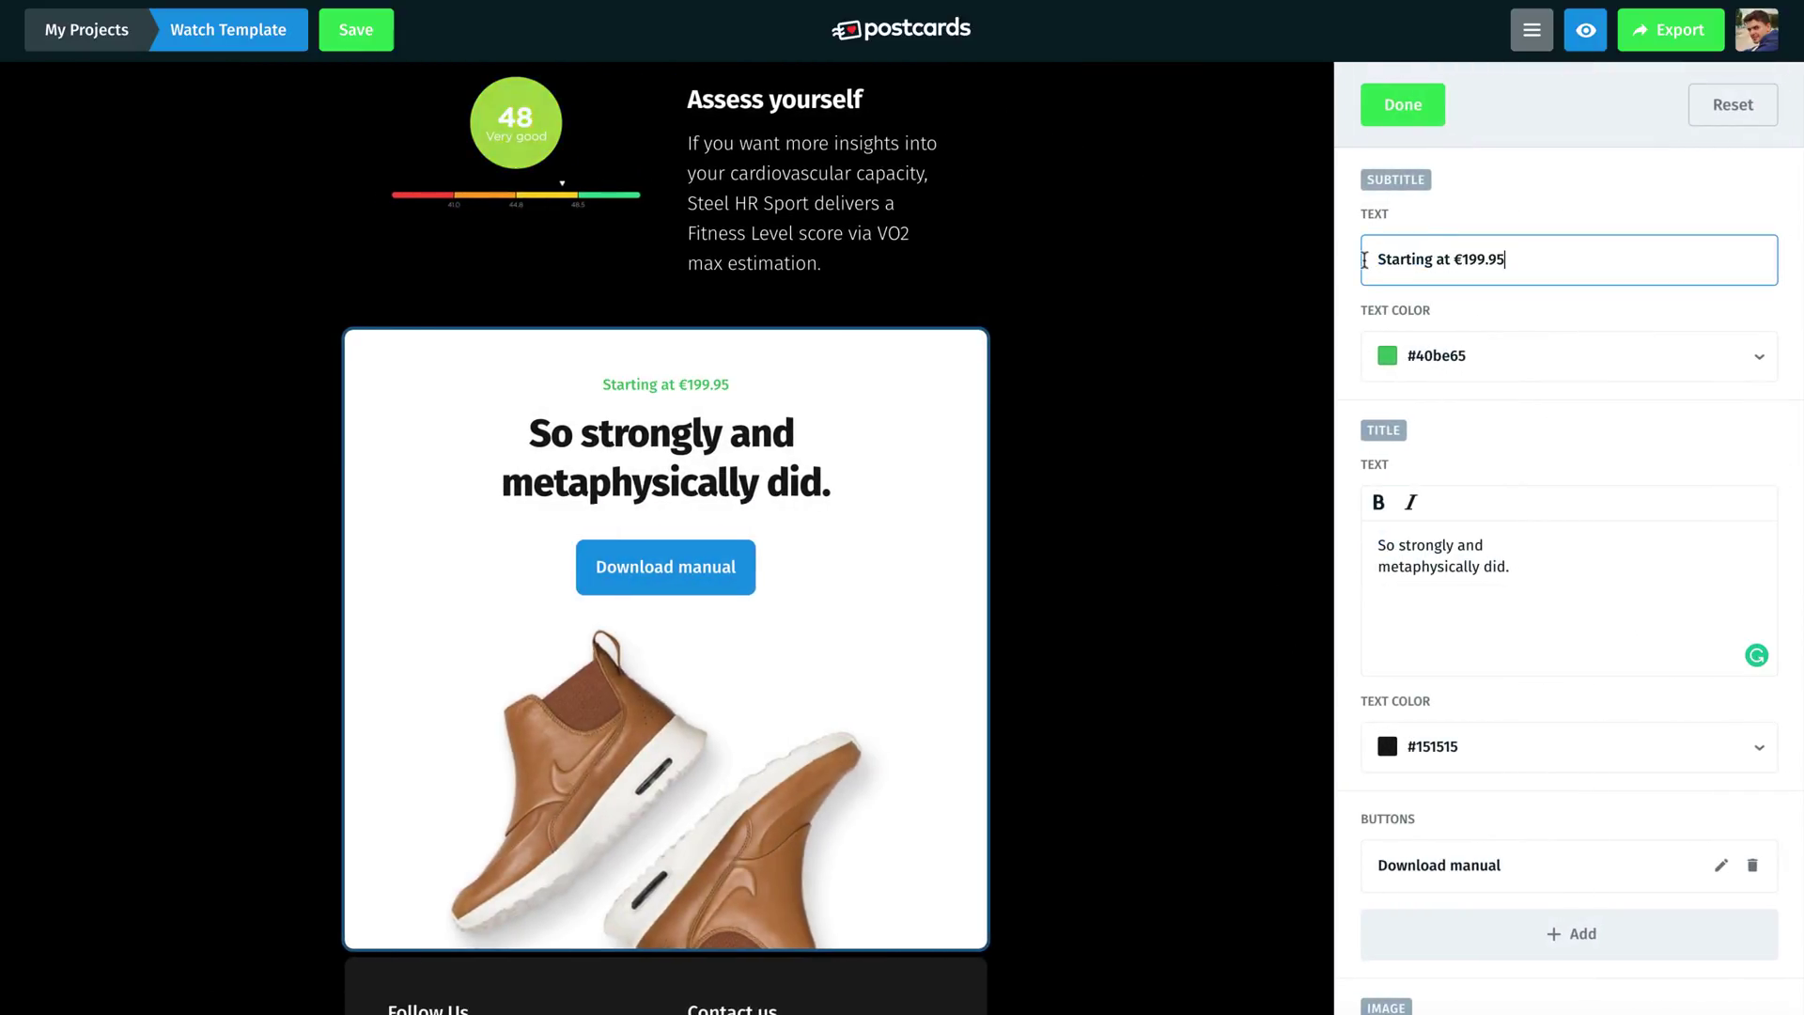
{"action": "left_click", "coordinate": [1525, 560]}
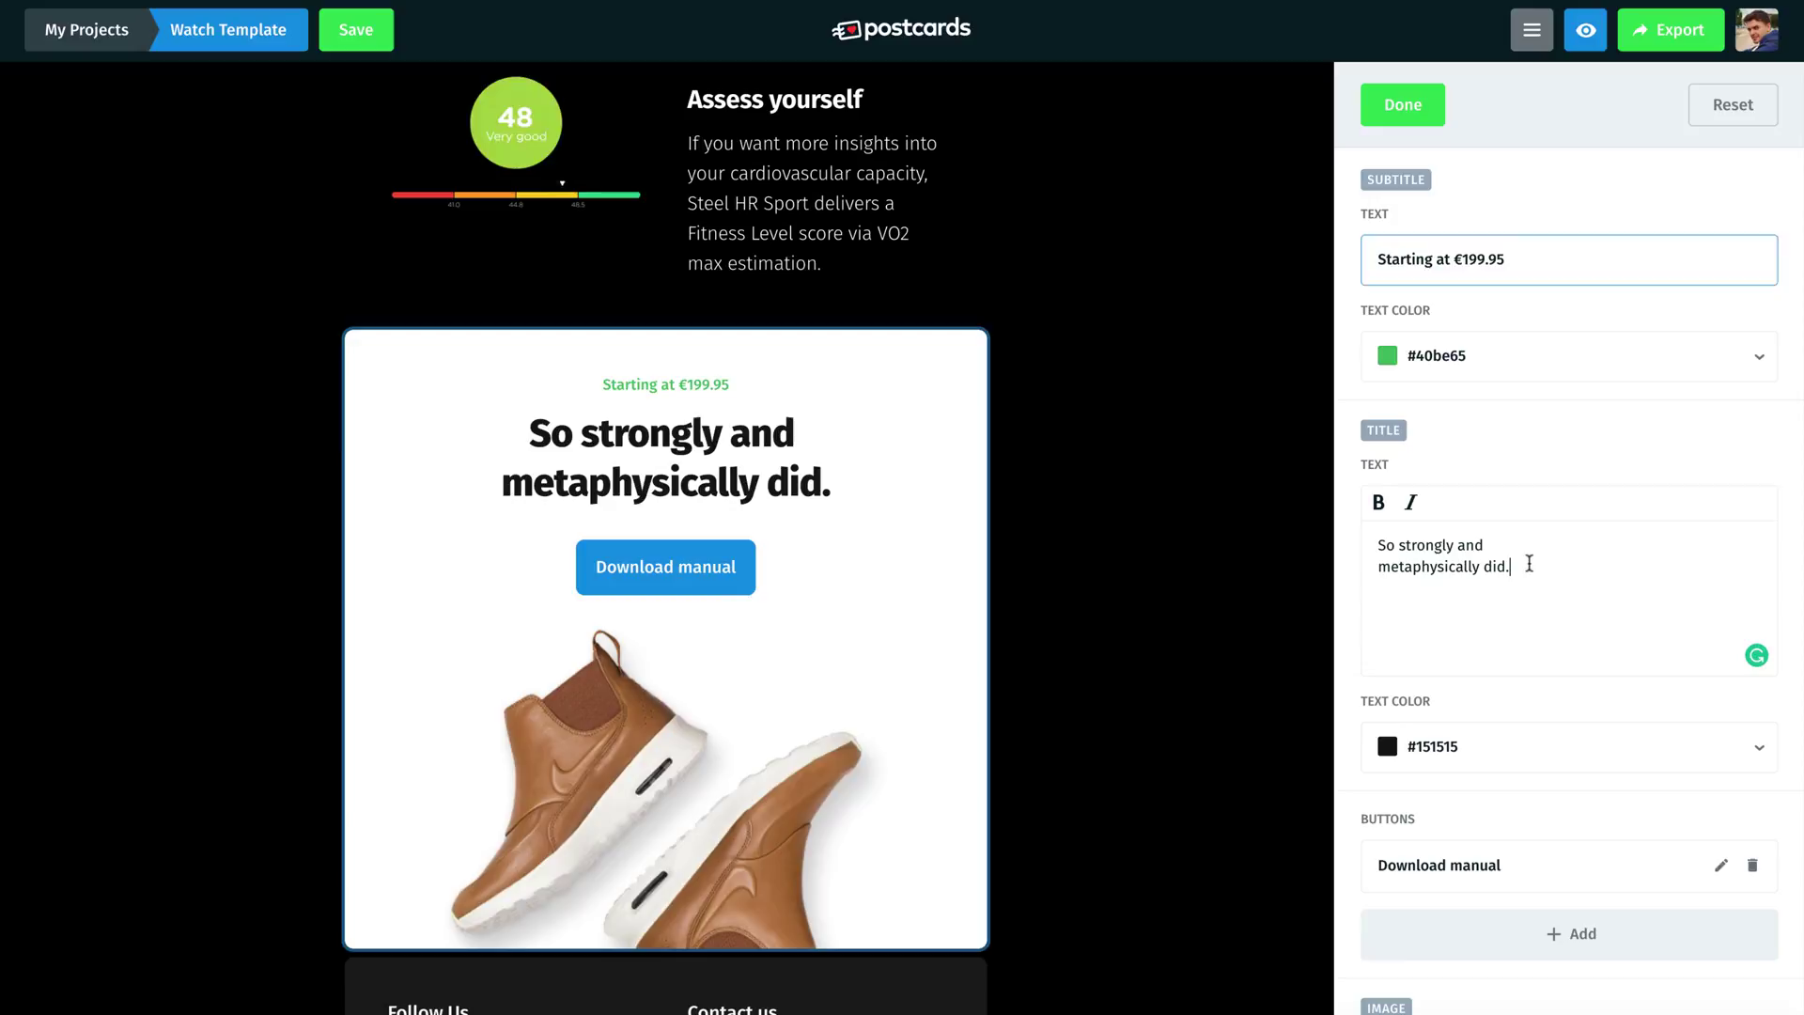
{"action": "key", "text": "ctrl+a"}
{"action": "type", "text": "Make it yours"}
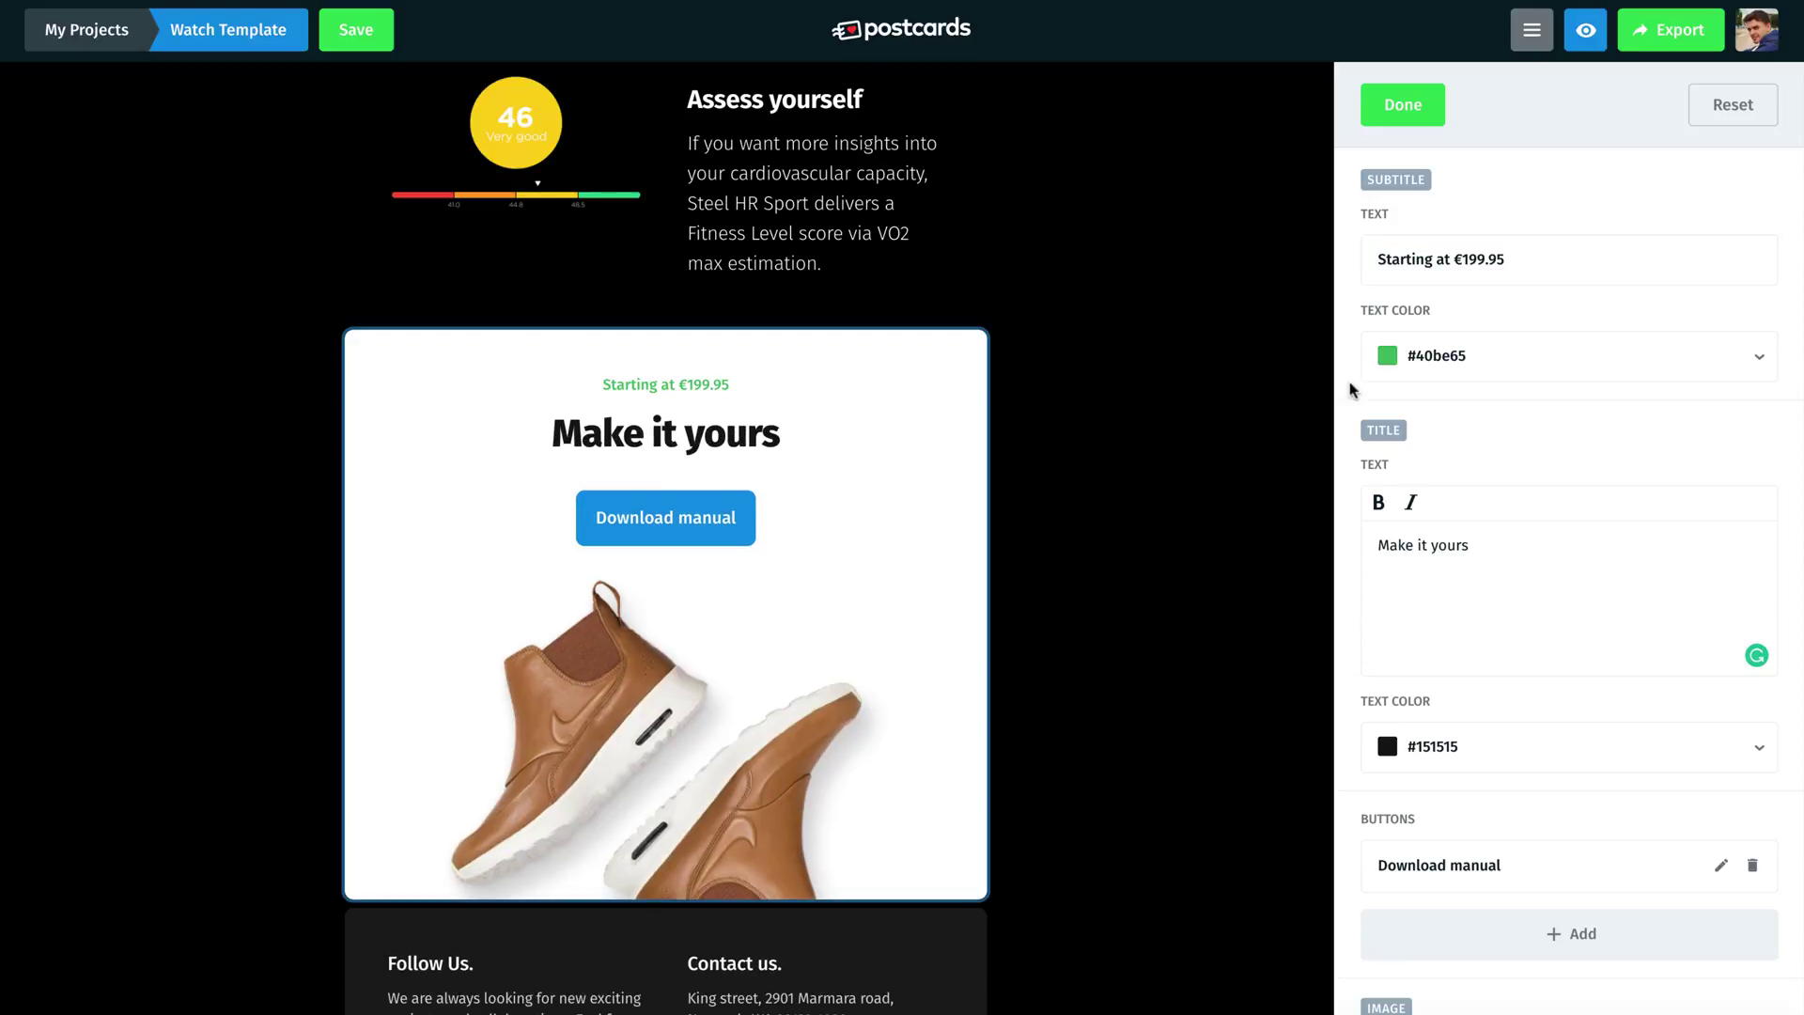
Make the card's subtitle and title text black
{"action": "left_click", "coordinate": [1444, 366]}
{"action": "left_click", "coordinate": [1394, 567]}
{"action": "scroll", "coordinate": [1427, 634], "scroll_direction": "down", "scroll_amount": 1}
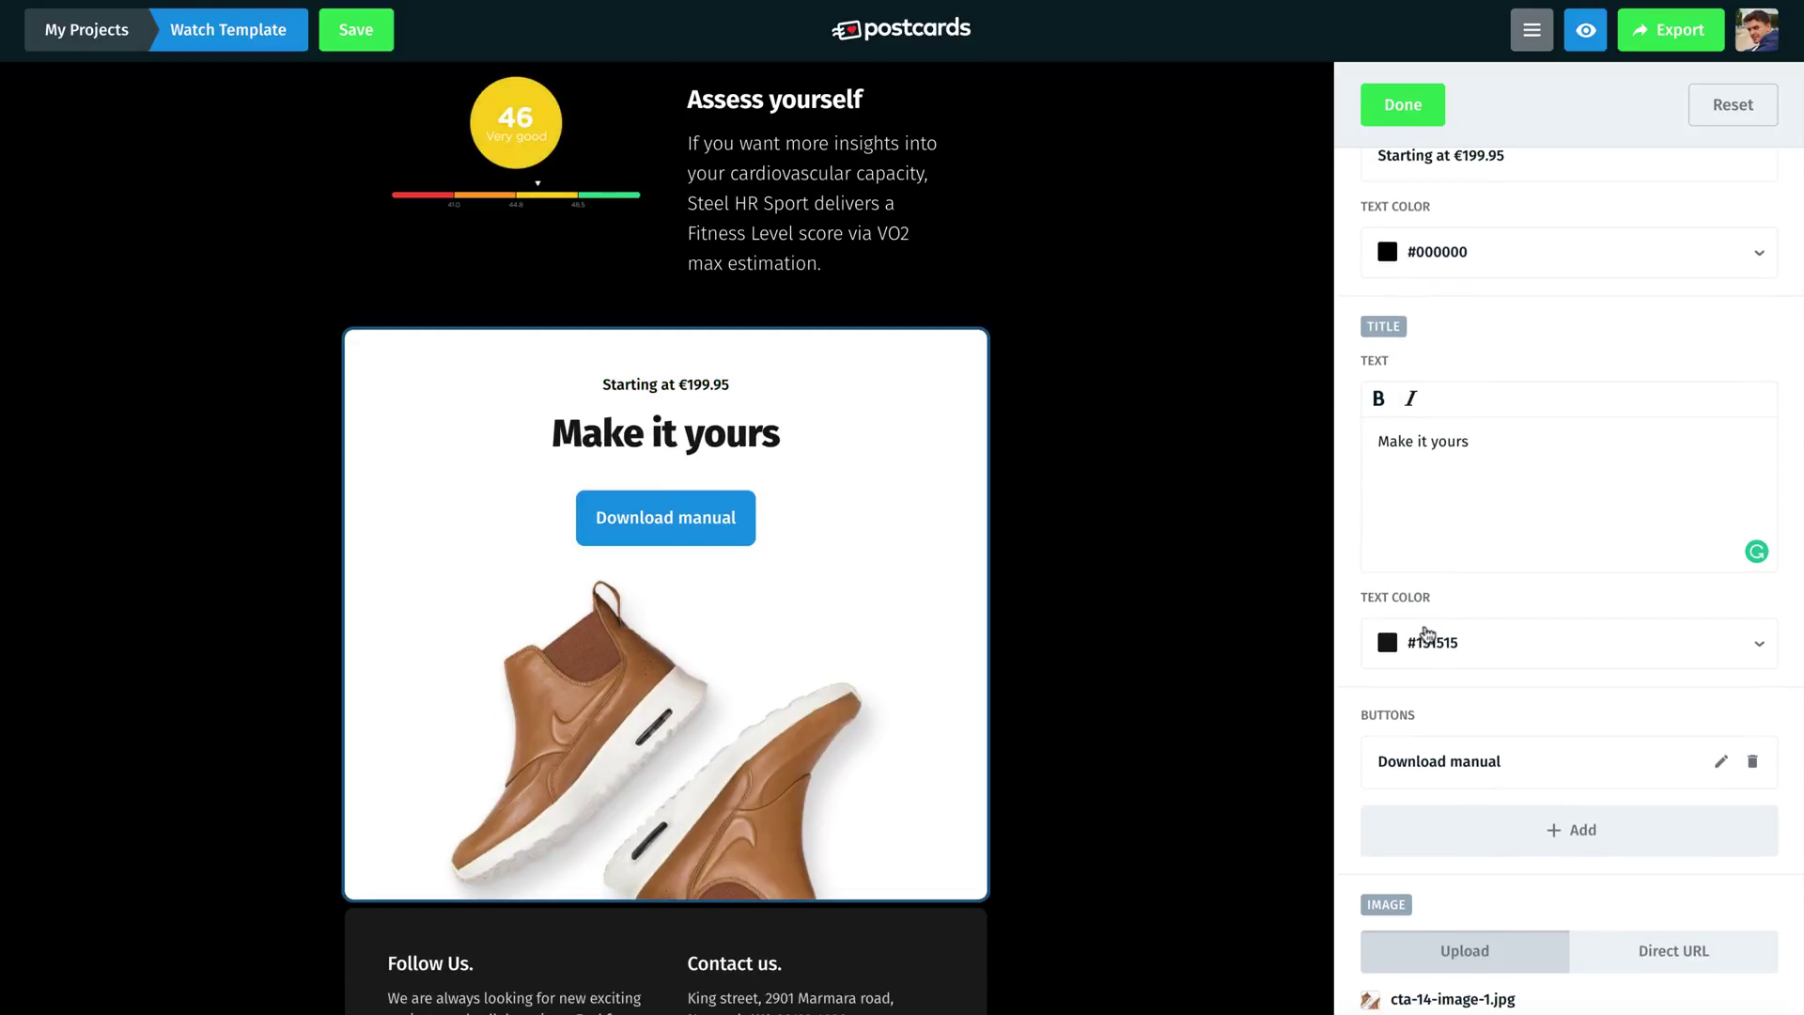
{"action": "left_click", "coordinate": [1450, 648]}
{"action": "left_click", "coordinate": [1395, 846]}
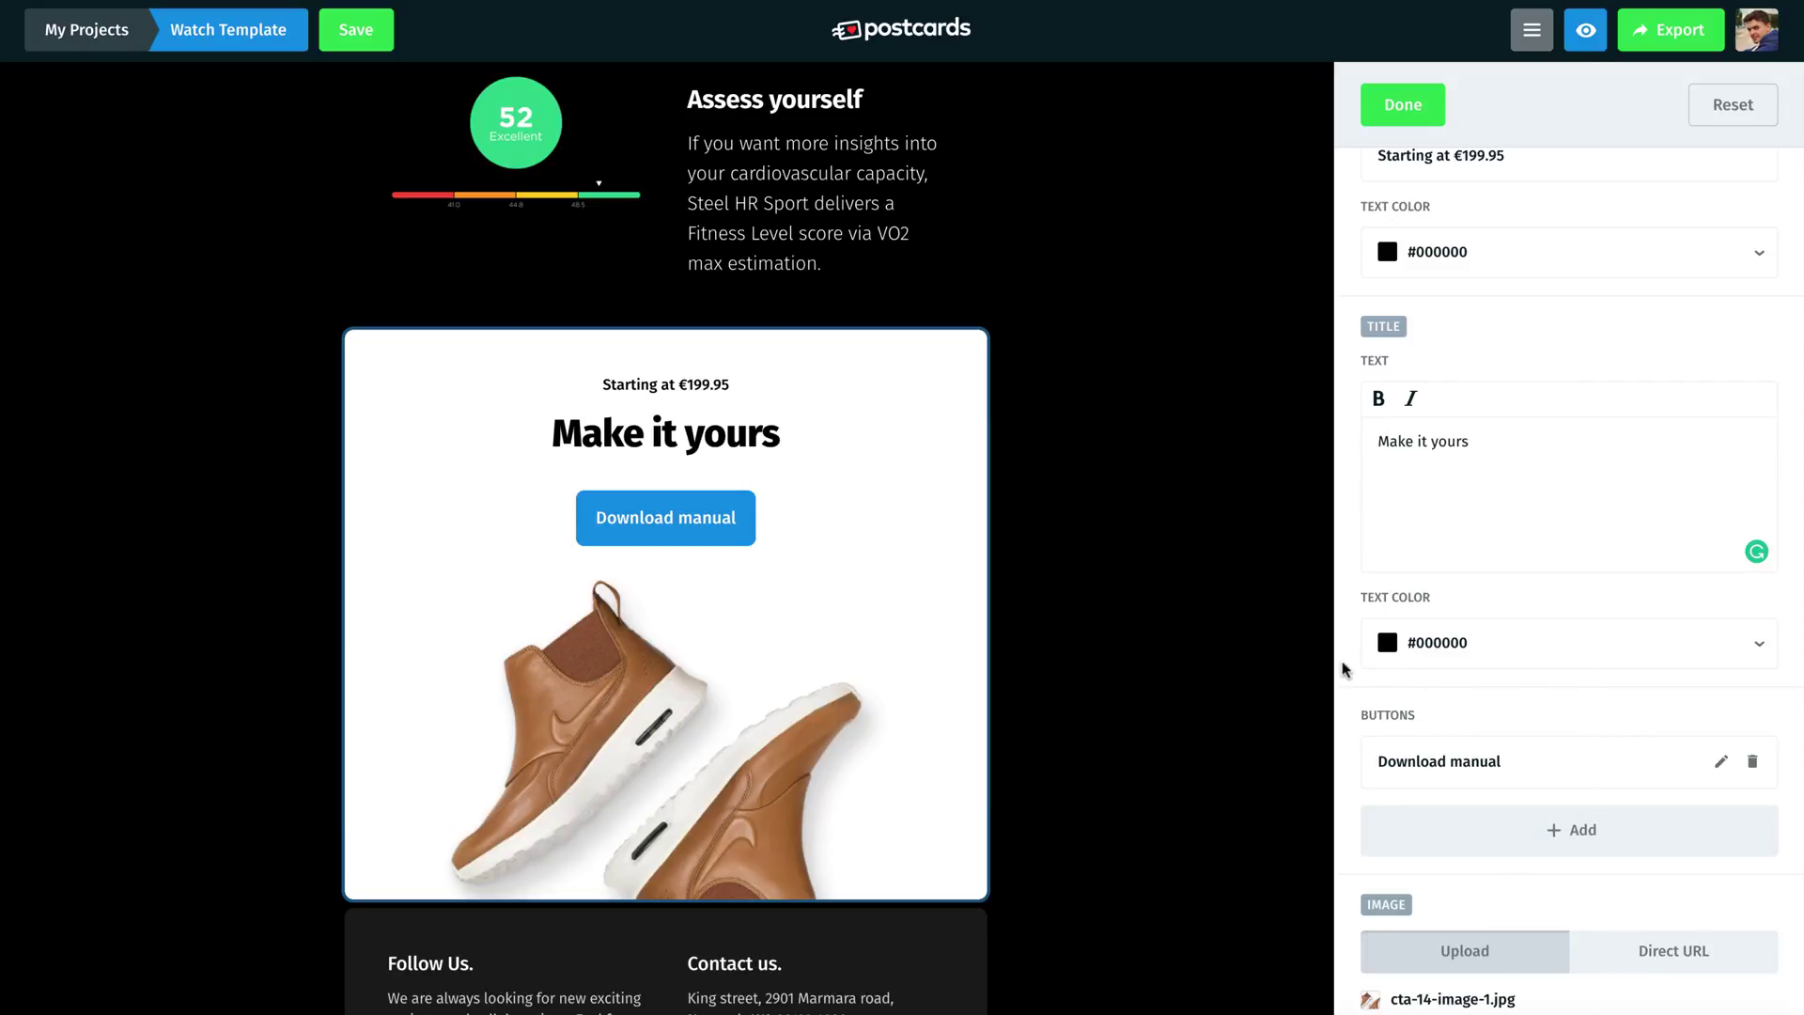
Turn the Download manual button into a red #c24534 'Buy It Now!' button
{"action": "scroll", "coordinate": [1343, 668], "scroll_direction": "down", "scroll_amount": 3}
{"action": "left_click", "coordinate": [1494, 475]}
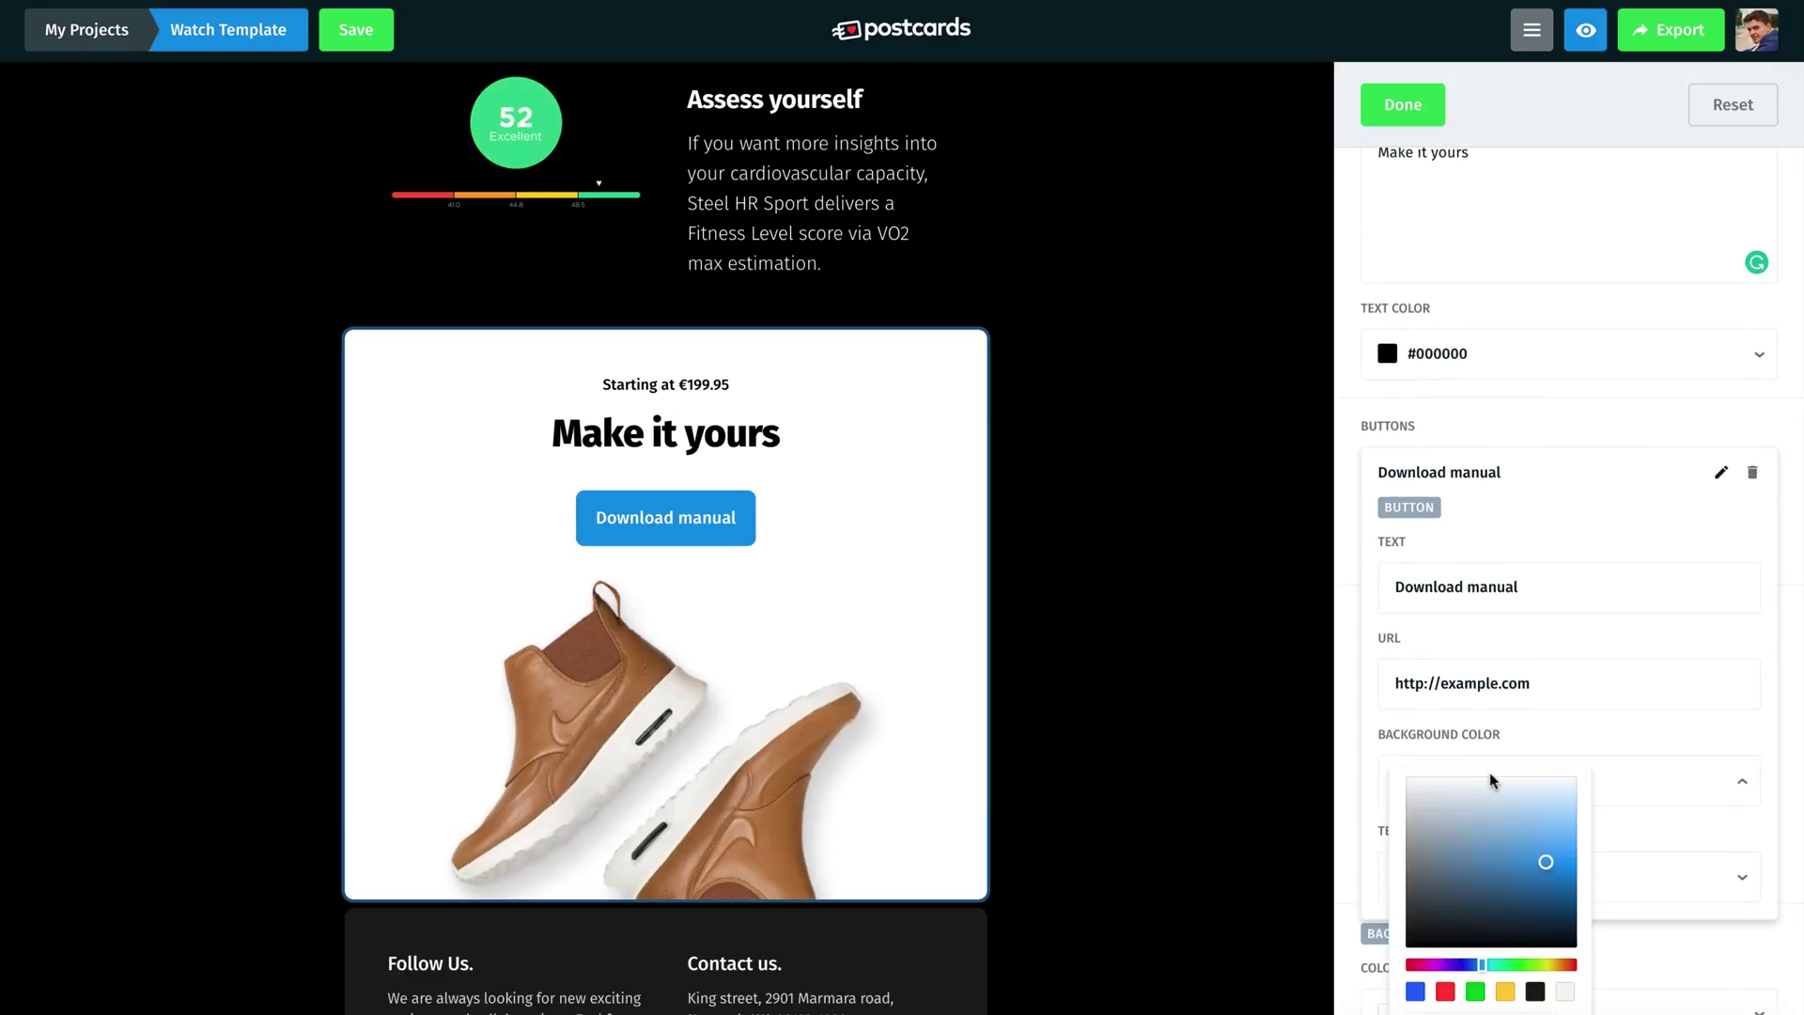
{"action": "scroll", "coordinate": [1492, 780], "scroll_direction": "down", "scroll_amount": 2}
{"action": "left_click", "coordinate": [1466, 868]}
{"action": "type", "text": "#c24534"}
{"action": "key", "text": "Return"}
{"action": "triple_click", "coordinate": [1391, 437]}
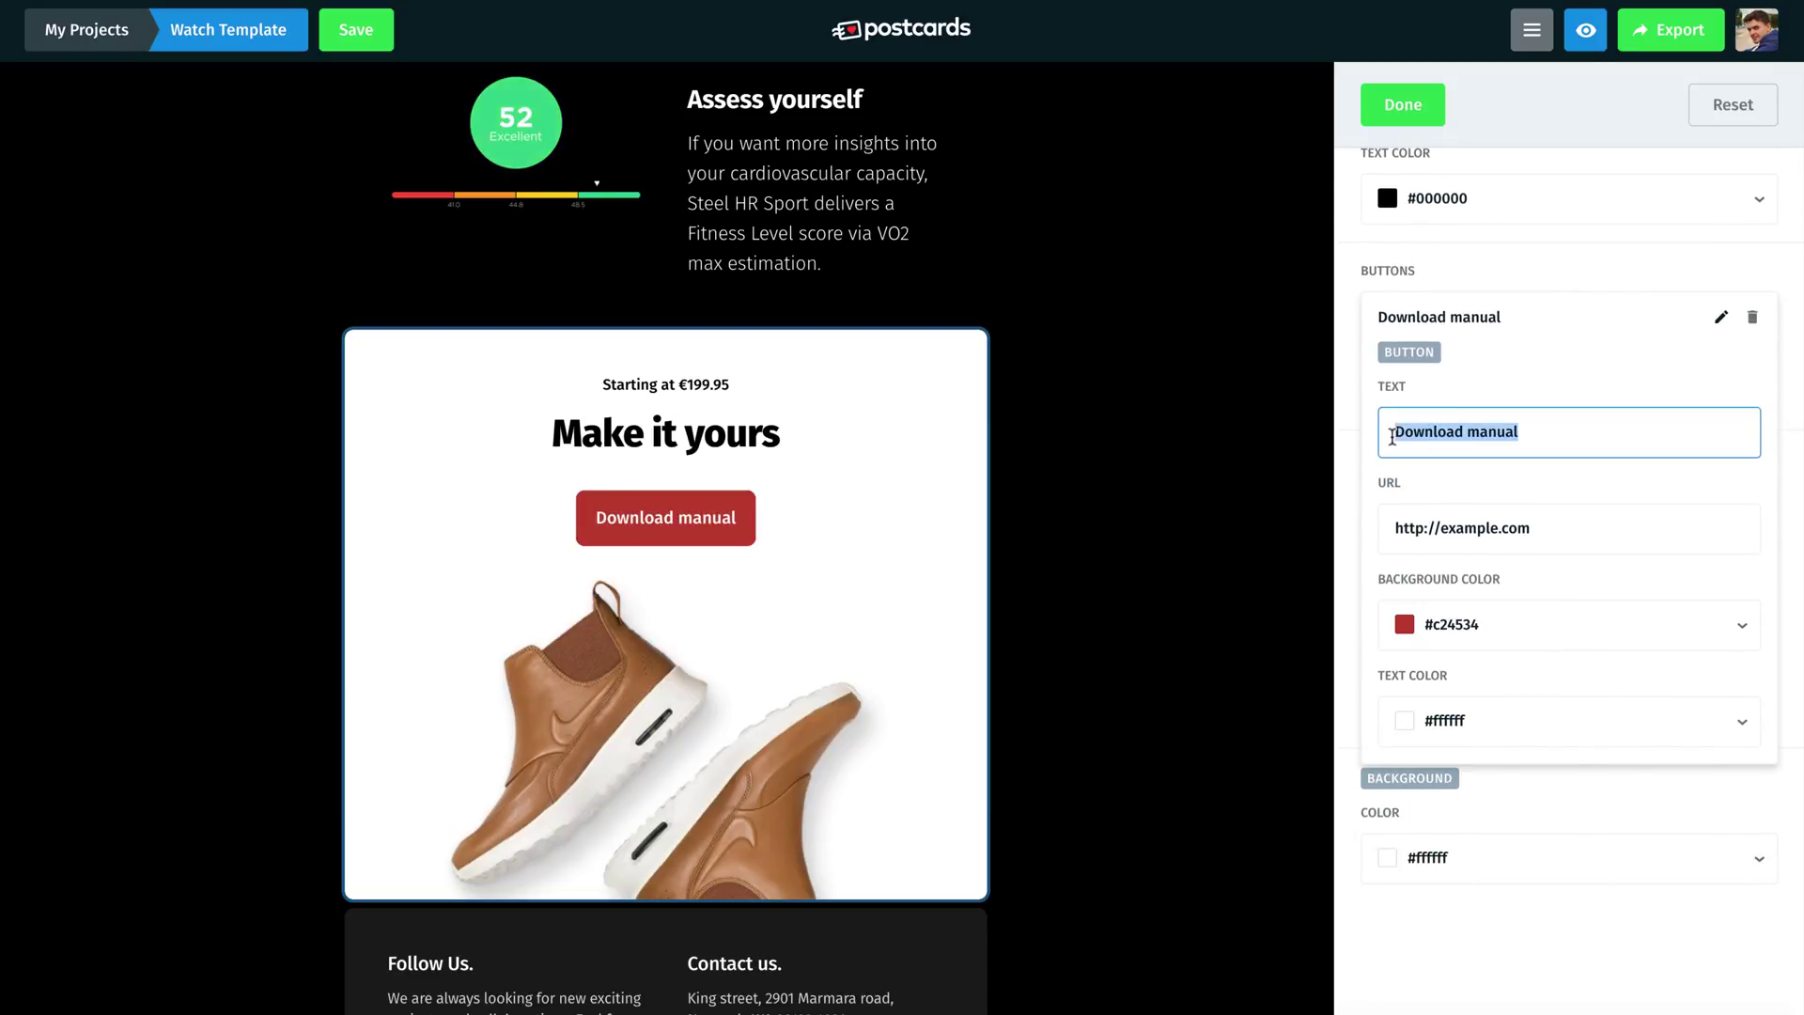
{"action": "type", "text": "Buy It Now!"}
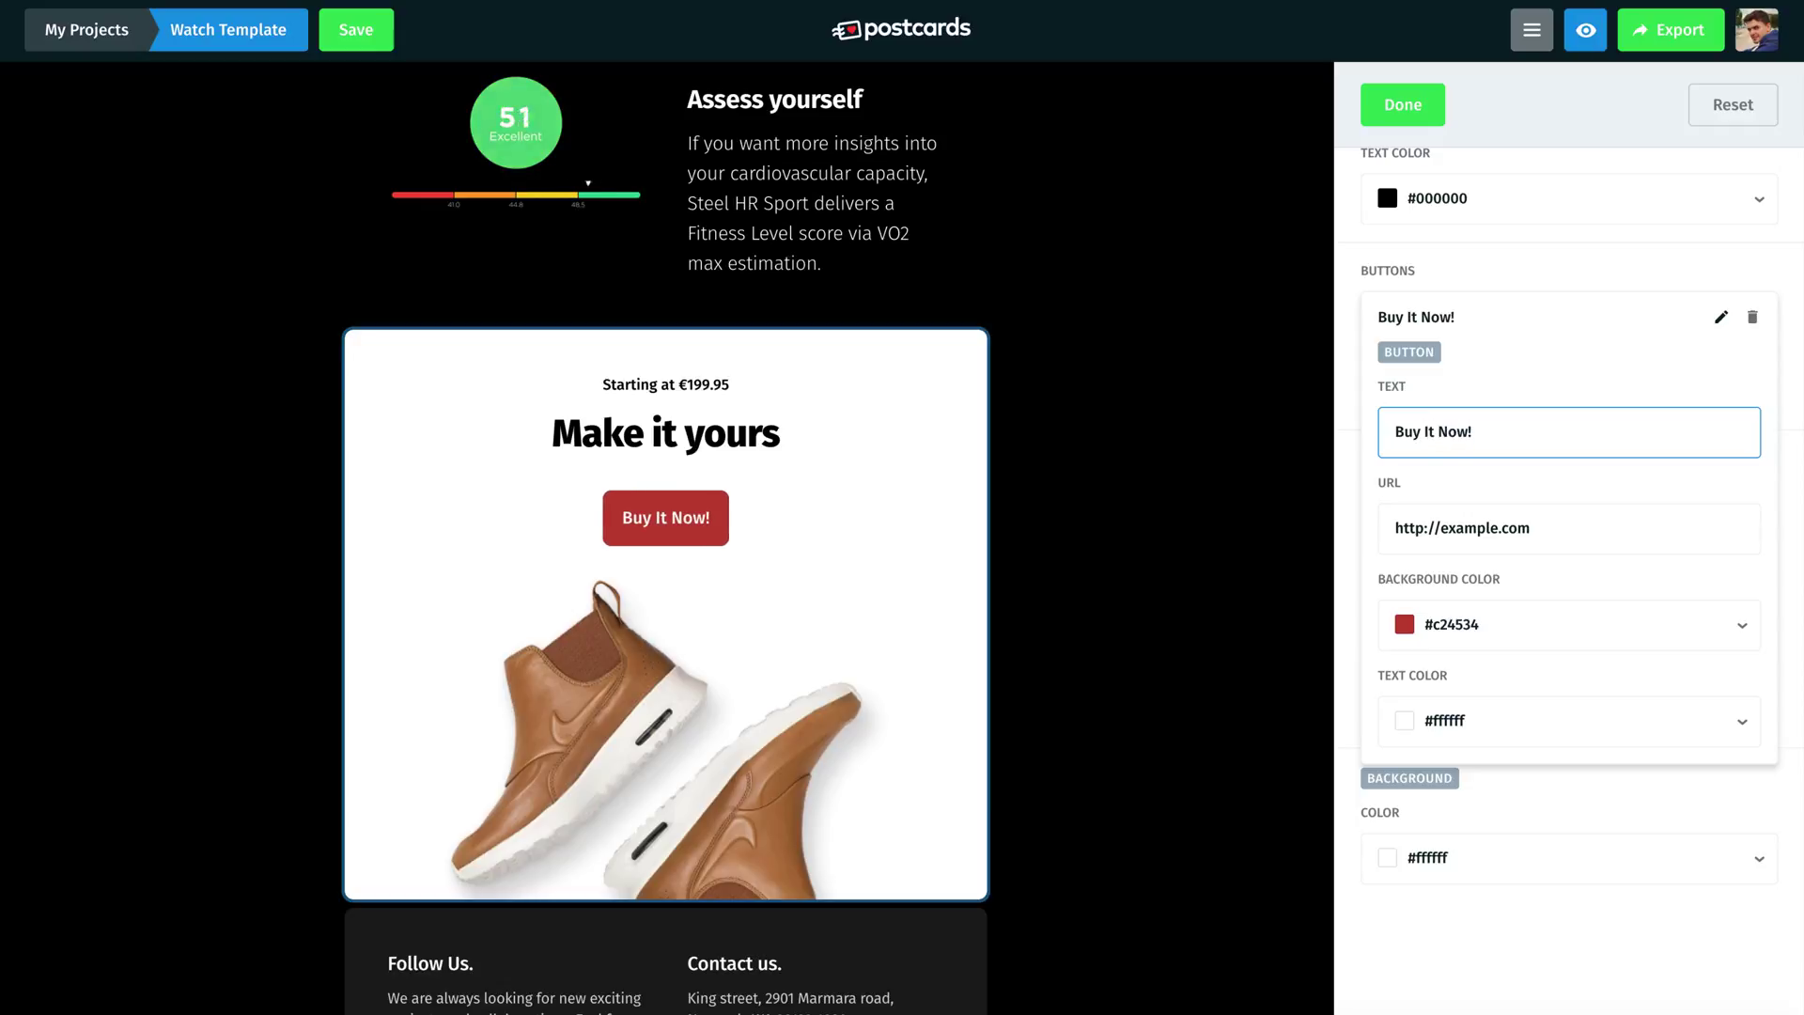
{"action": "key", "text": "Return"}
Replace the sneaker image with the three-watch photo 6.jpg
{"action": "left_click", "coordinate": [1452, 609]}
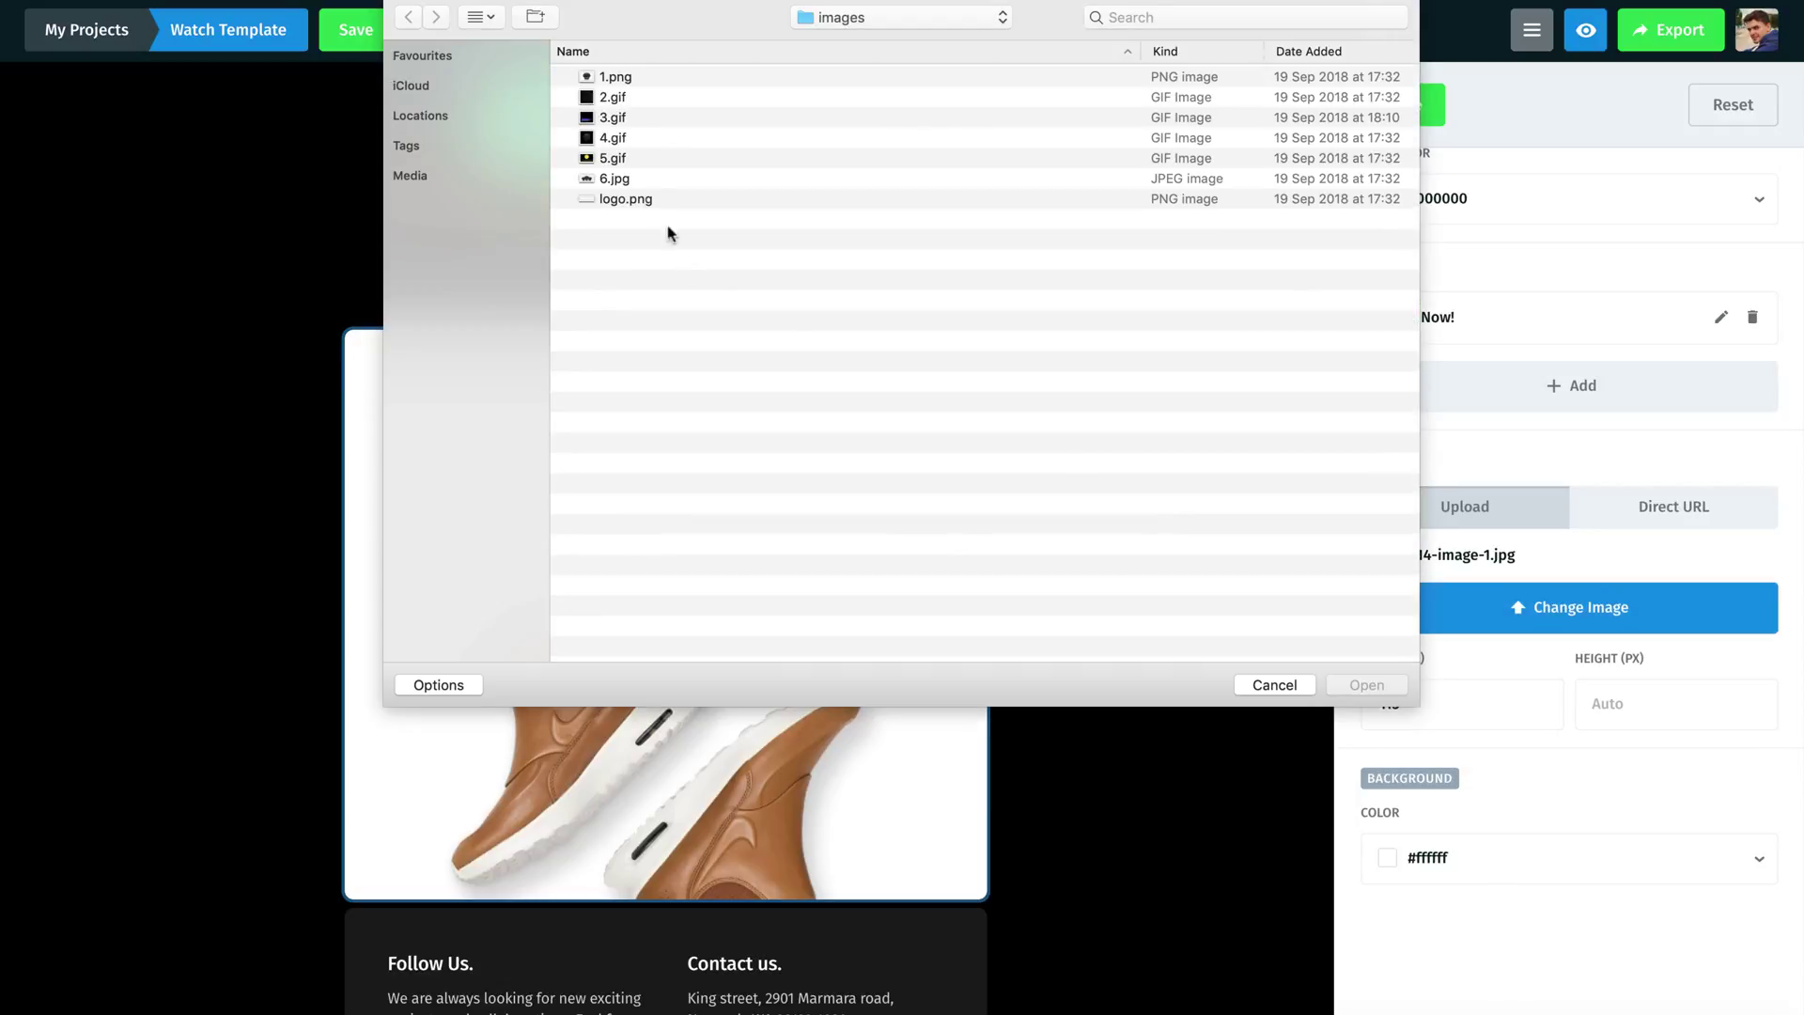
{"action": "left_click", "coordinate": [1353, 684]}
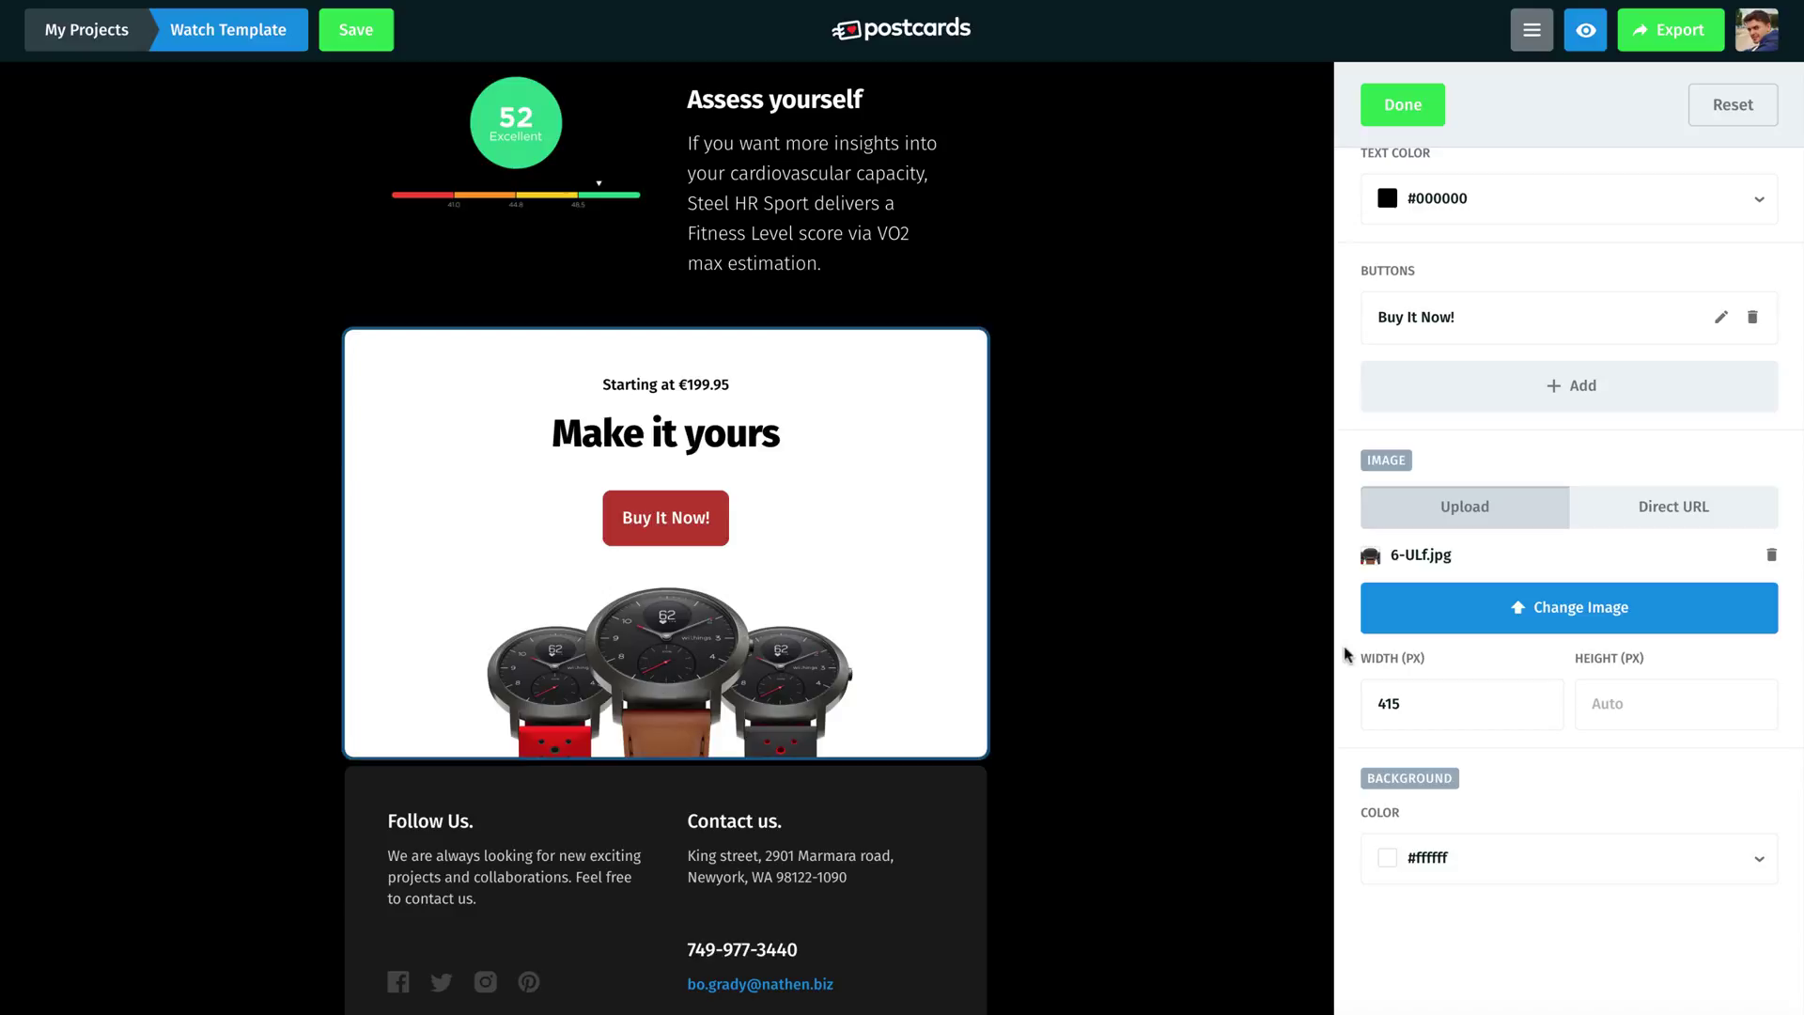
{"action": "left_click", "coordinate": [1392, 114]}
Set the footer background to black
{"action": "scroll", "coordinate": [1343, 566], "scroll_direction": "down", "scroll_amount": 1}
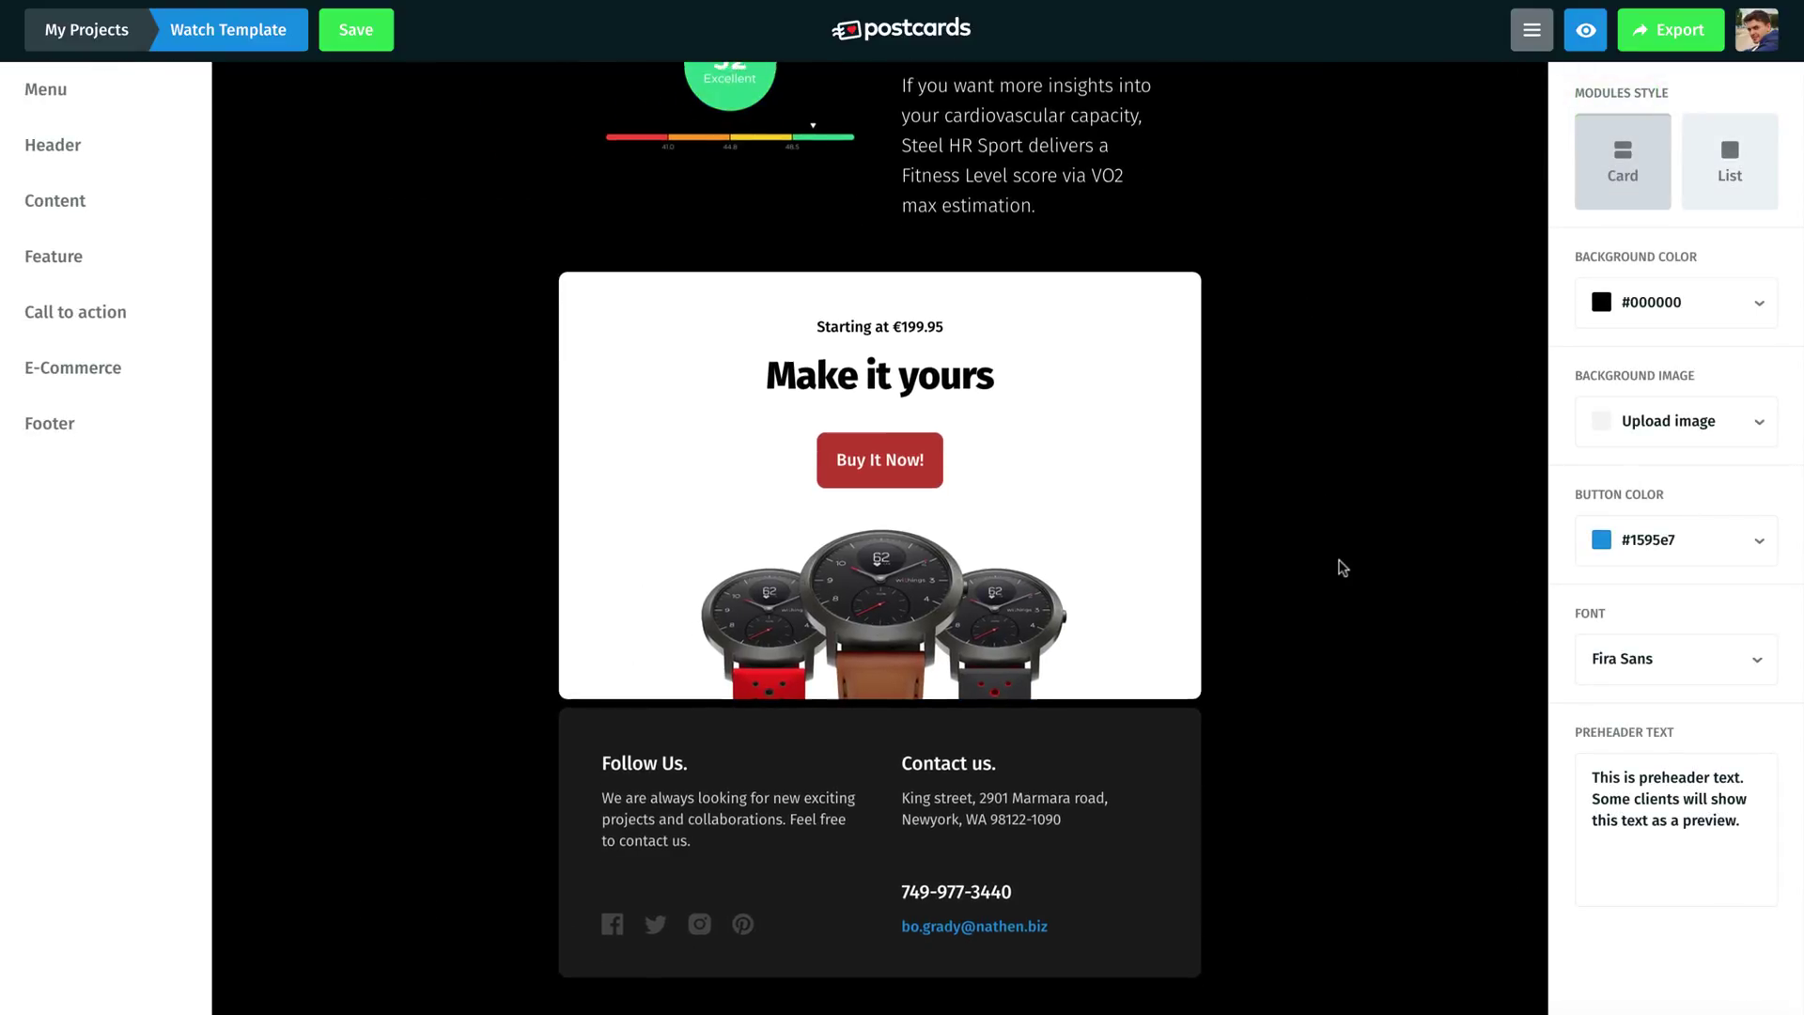
{"action": "mouse_move", "coordinate": [1165, 742]}
{"action": "left_click", "coordinate": [1104, 742]}
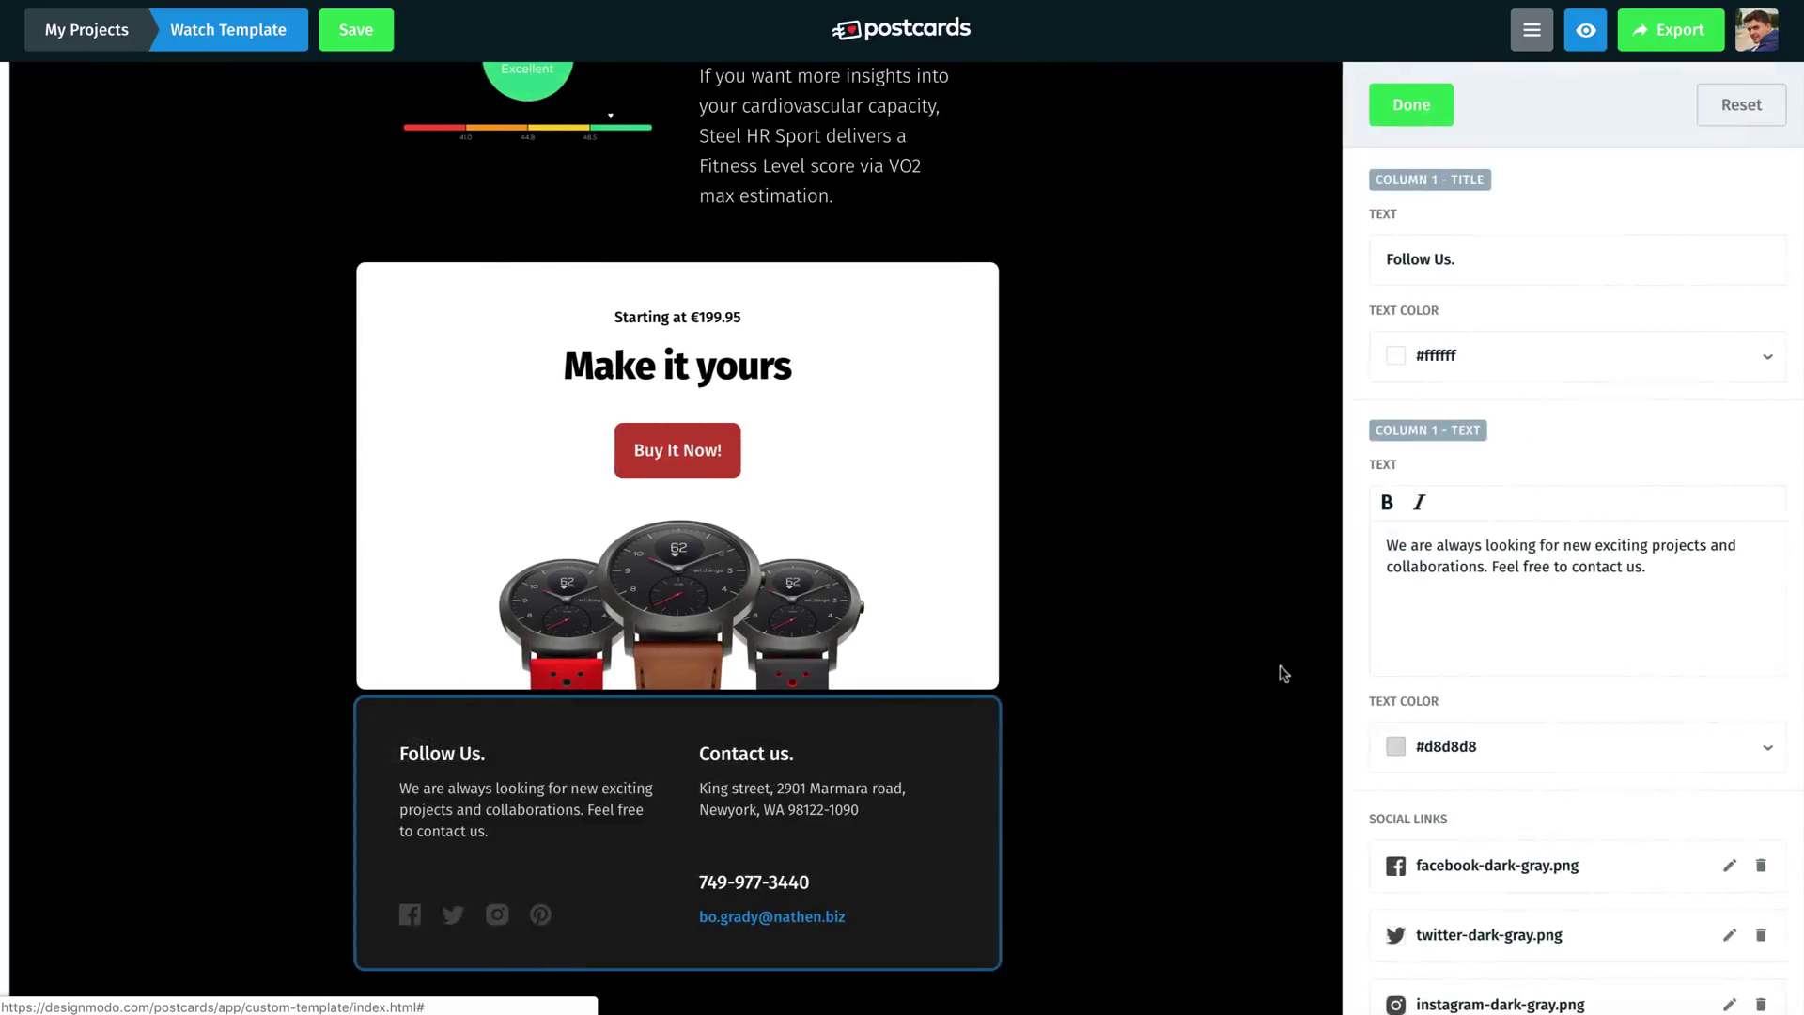
{"action": "scroll", "coordinate": [1348, 661], "scroll_direction": "down", "scroll_amount": 12}
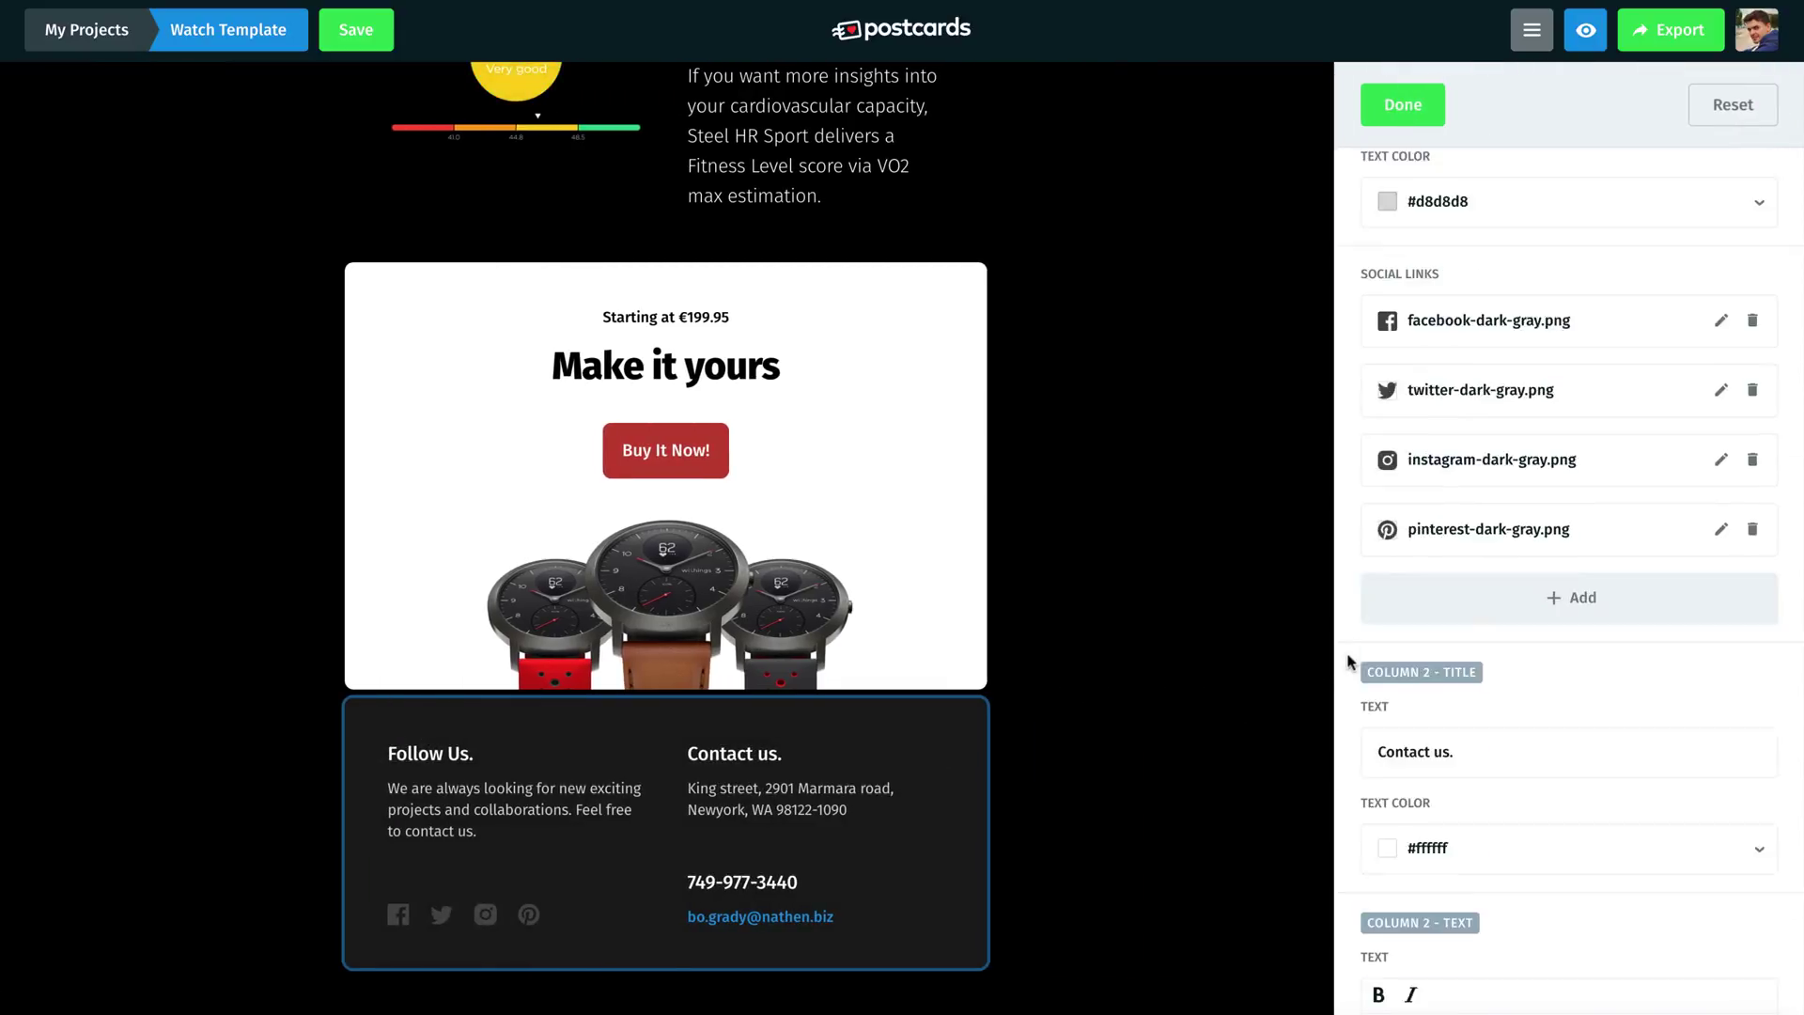
{"action": "left_click", "coordinate": [1450, 971]}
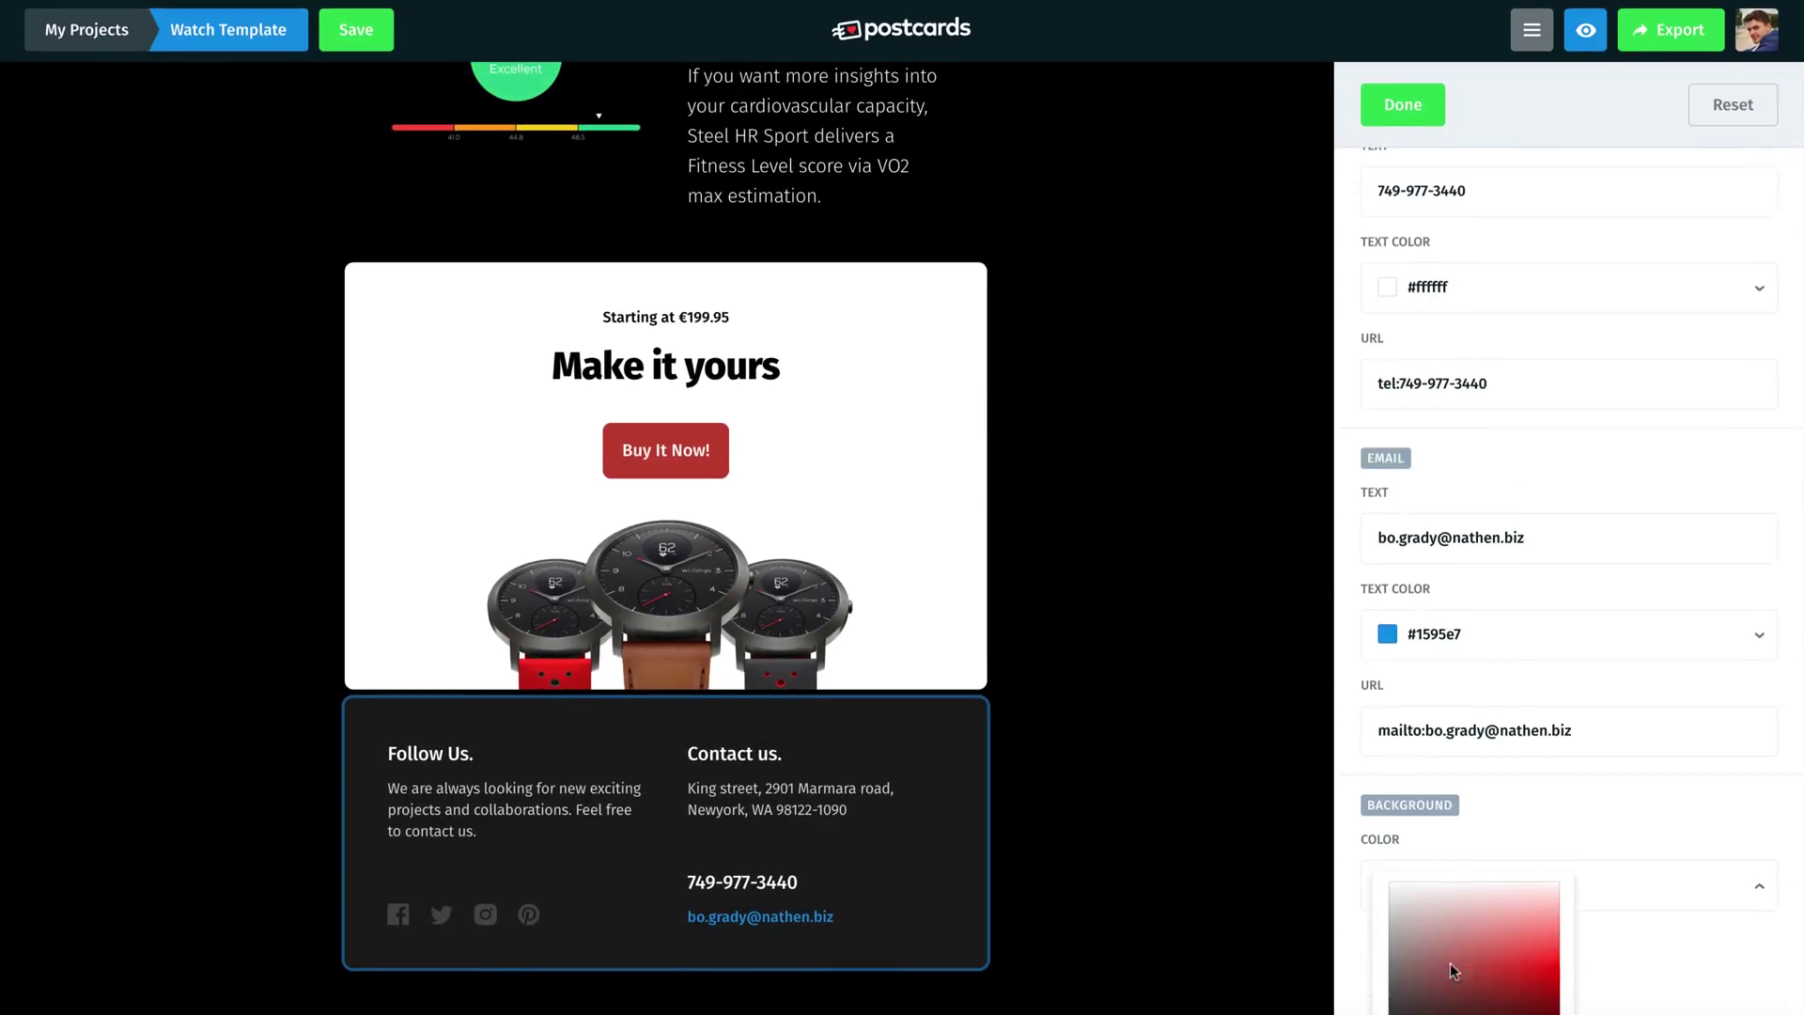
{"action": "left_click_drag", "start_coordinate": [1417, 758], "coordinate": [1383, 823]}
{"action": "left_click", "coordinate": [1359, 797]}
Retitle the first footer column 'About' and paste the subscription notice as its text
{"action": "scroll", "coordinate": [1359, 797], "scroll_direction": "up", "scroll_amount": 12}
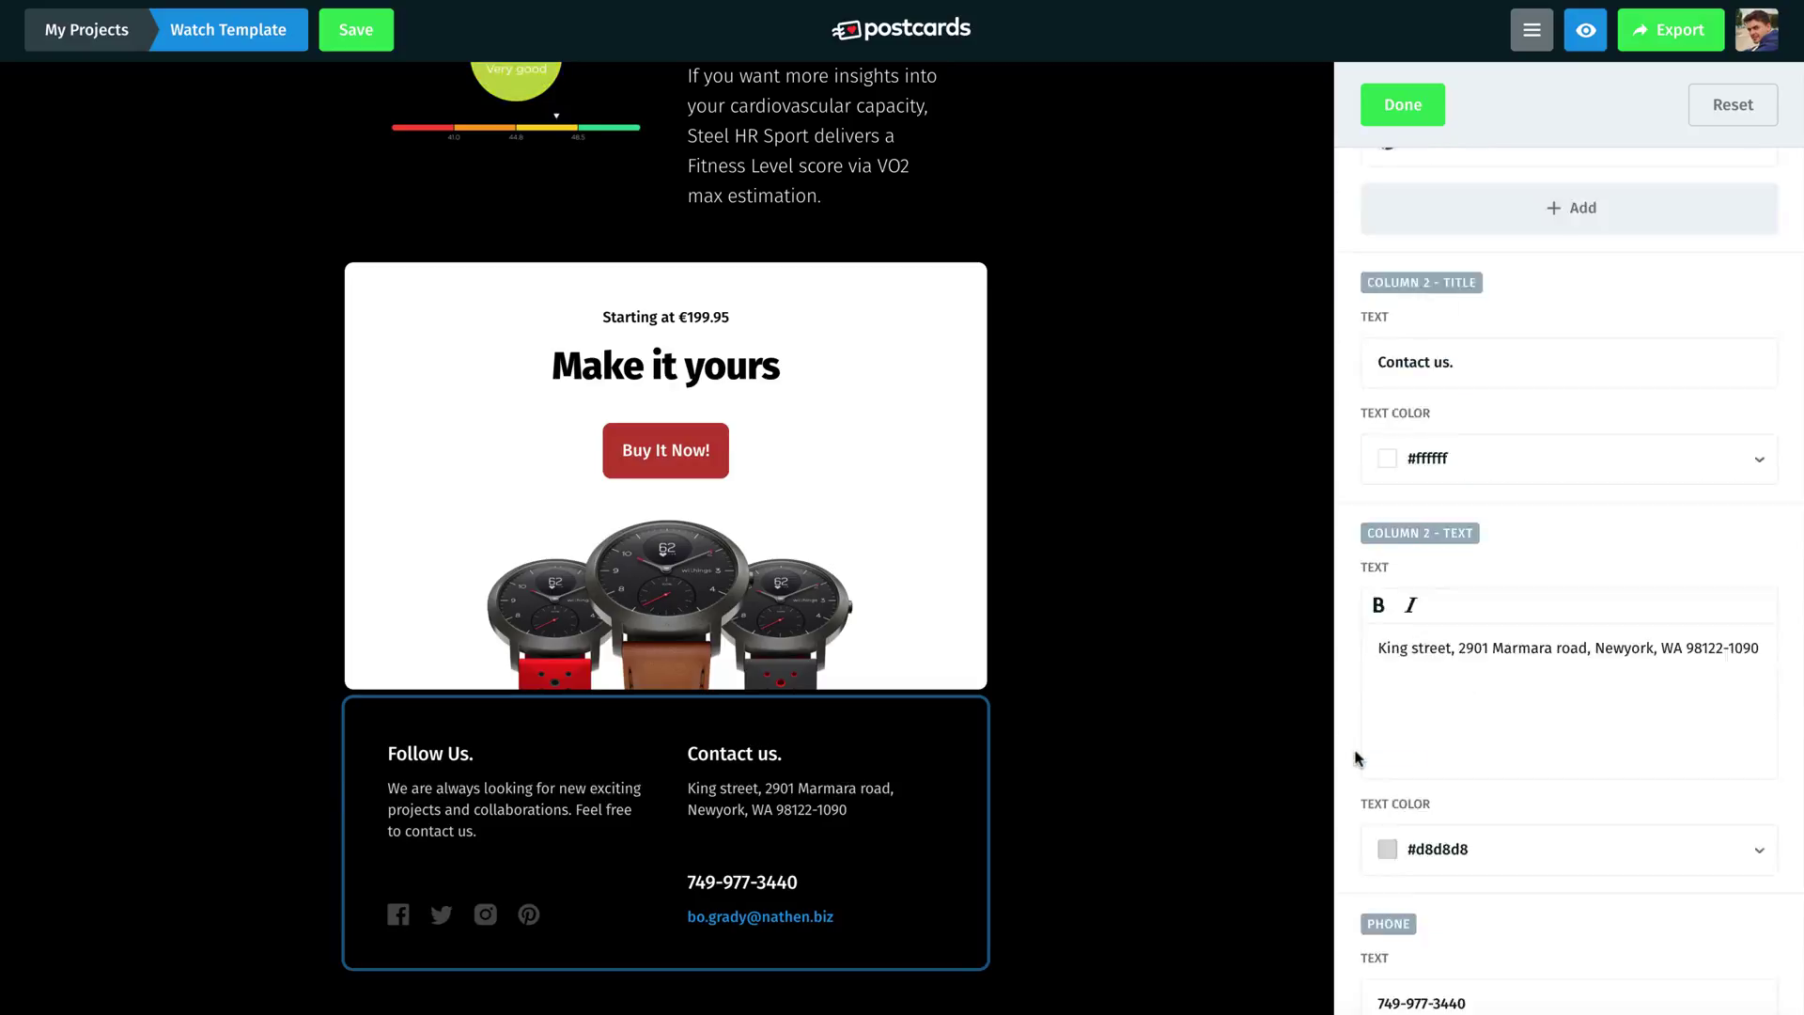
{"action": "triple_click", "coordinate": [1462, 250]}
{"action": "type", "text": "About"}
{"action": "triple_click", "coordinate": [1541, 590]}
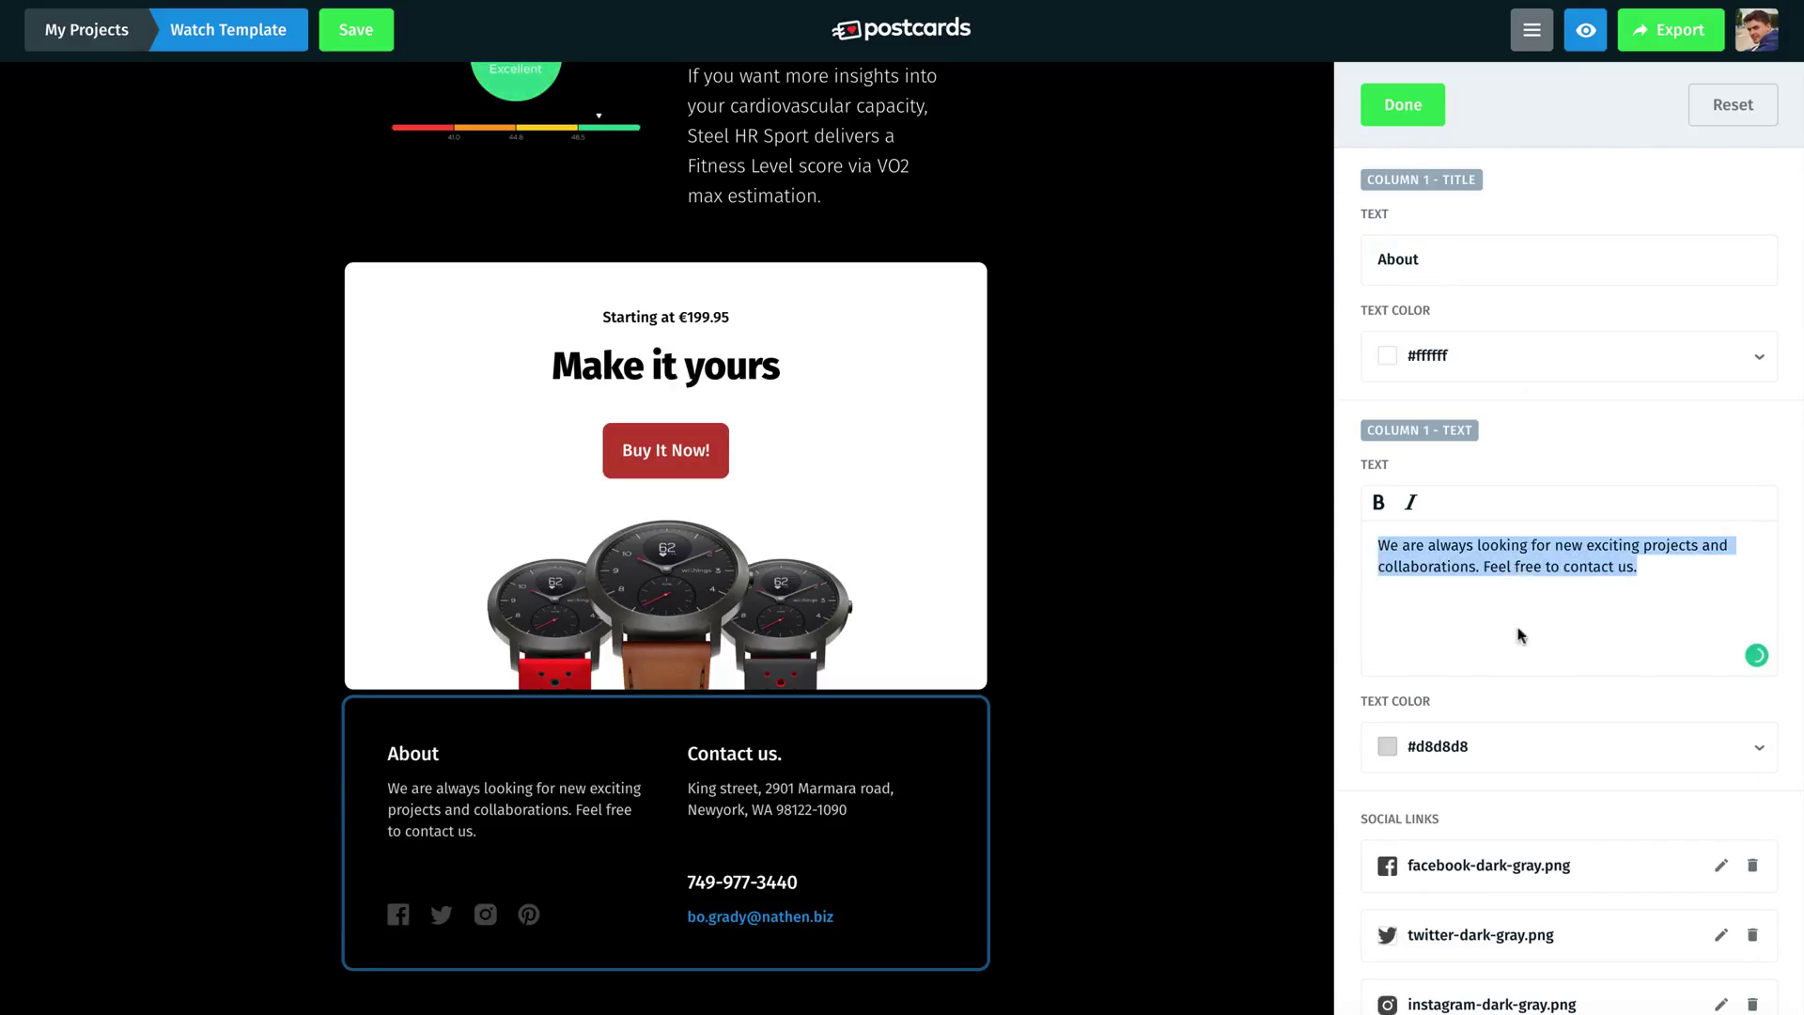
{"action": "type", "text": "You have received this email because you subscribed through our website. To manage your email preferences, please visit our notification center."}
Delete the footer's social links
{"action": "scroll", "coordinate": [1356, 635], "scroll_direction": "down", "scroll_amount": 4}
{"action": "left_click", "coordinate": [1752, 540]}
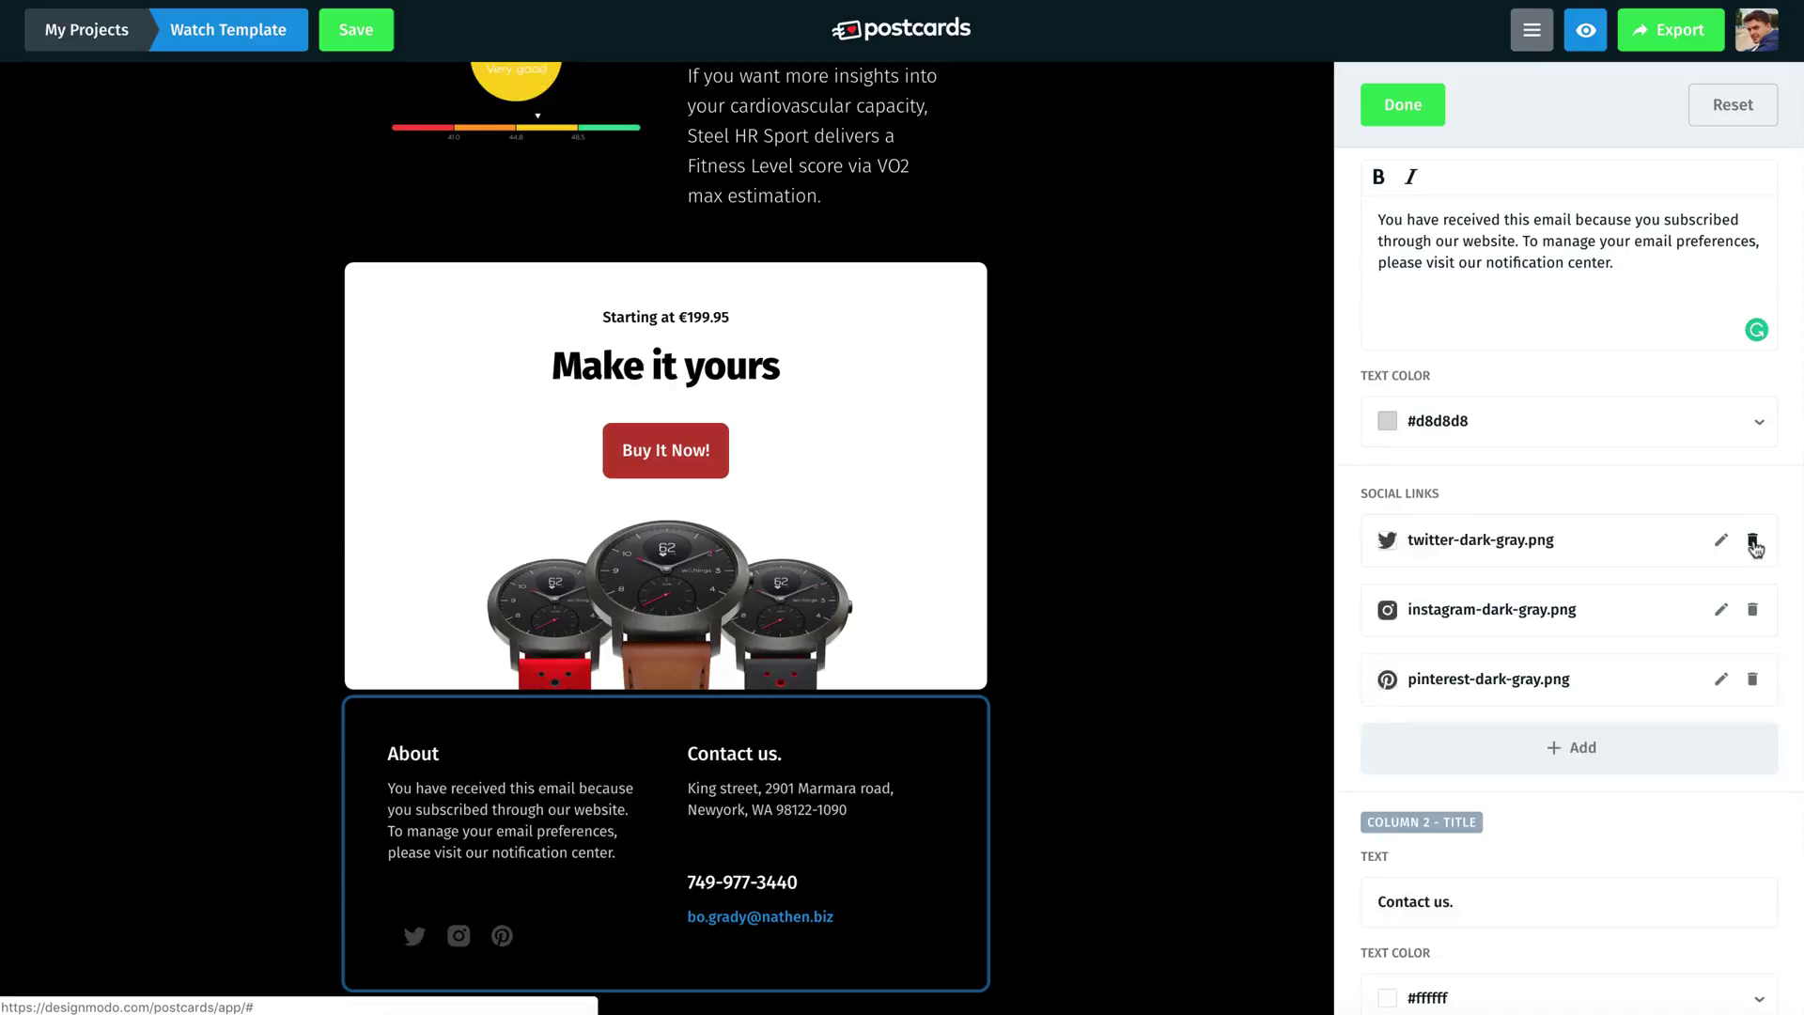
{"action": "left_click", "coordinate": [1752, 539]}
{"action": "left_click", "coordinate": [1752, 539]}
{"action": "left_click", "coordinate": [1752, 539]}
Retitle the second column 'Contact' and paste the Withings address
{"action": "scroll", "coordinate": [1682, 611], "scroll_direction": "down", "scroll_amount": 3}
{"action": "left_click", "coordinate": [1474, 470]}
{"action": "key", "text": "BackSpace"}
{"action": "key", "text": "BackSpace"}
{"action": "key", "text": "BackSpace"}
{"action": "key", "text": "BackSpace"}
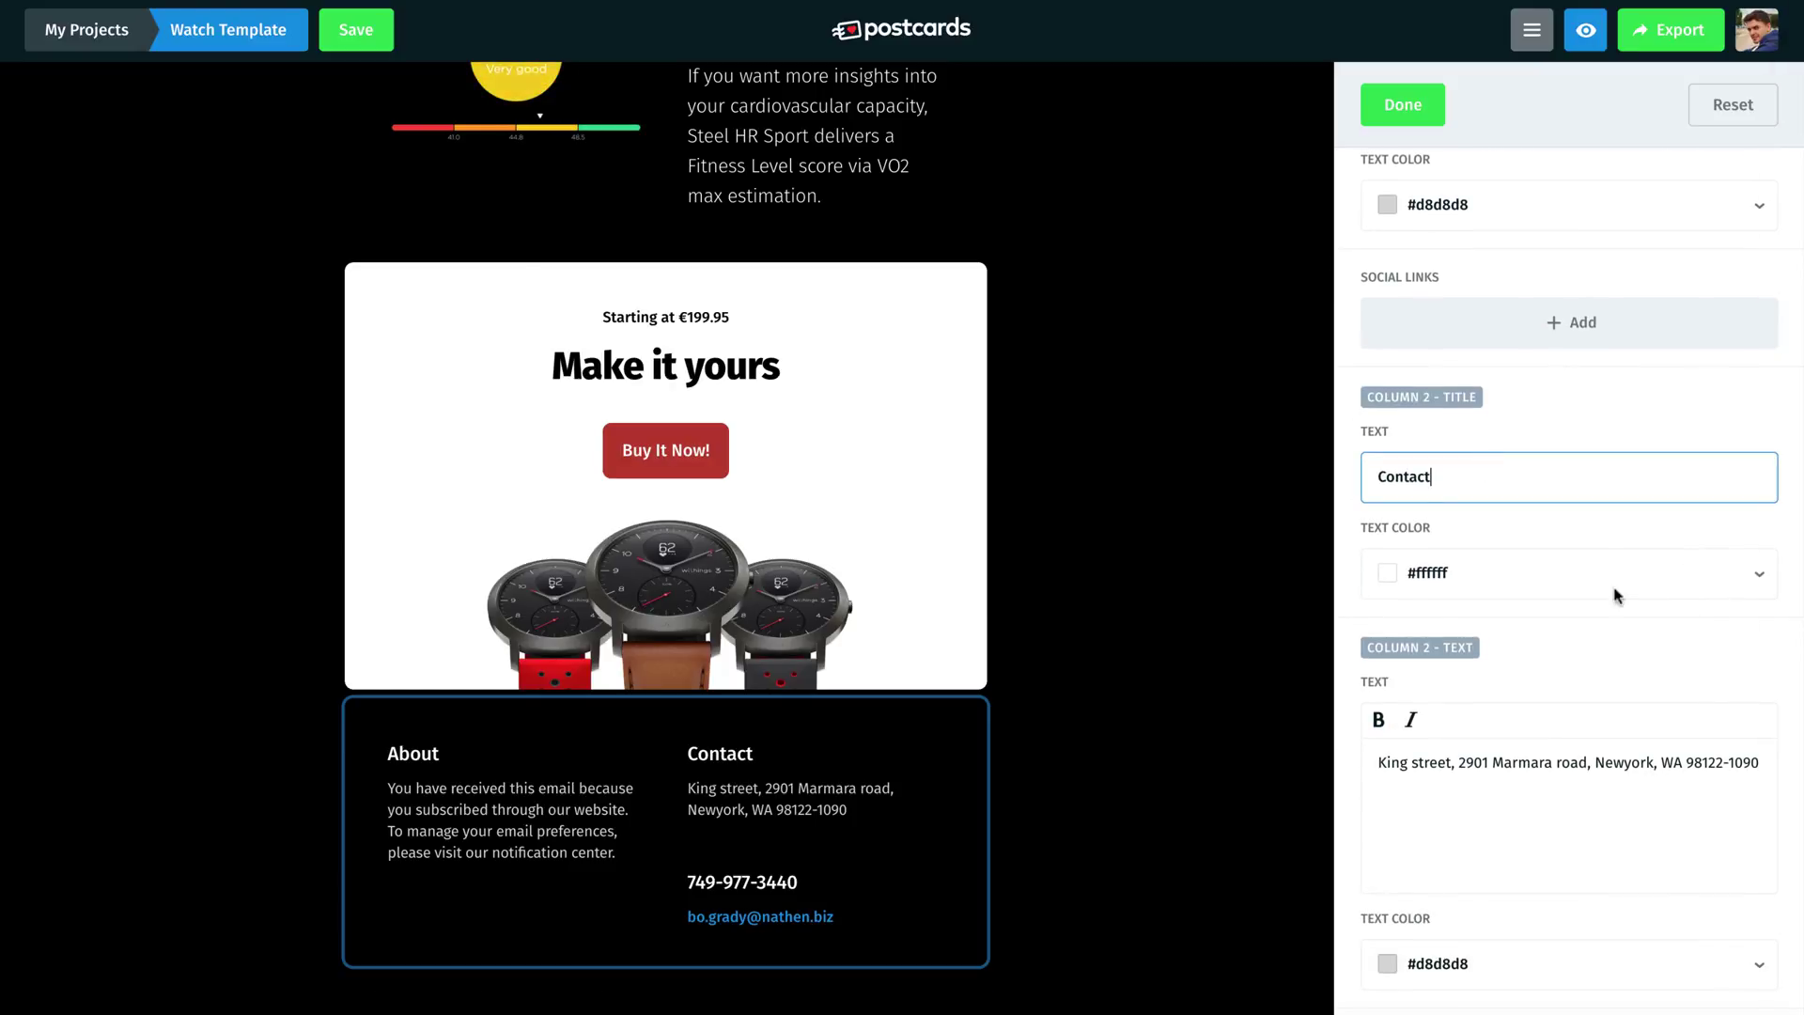
{"action": "key", "text": "ctrl+a"}
{"action": "type", "text": "Withings, 2, rue Maurice Hartmann, 92130 Issy-Les-Moulineaux, FRANCE."}
Clear the footer's phone number and e-mail address
{"action": "scroll", "coordinate": [1351, 792], "scroll_direction": "down", "scroll_amount": 5}
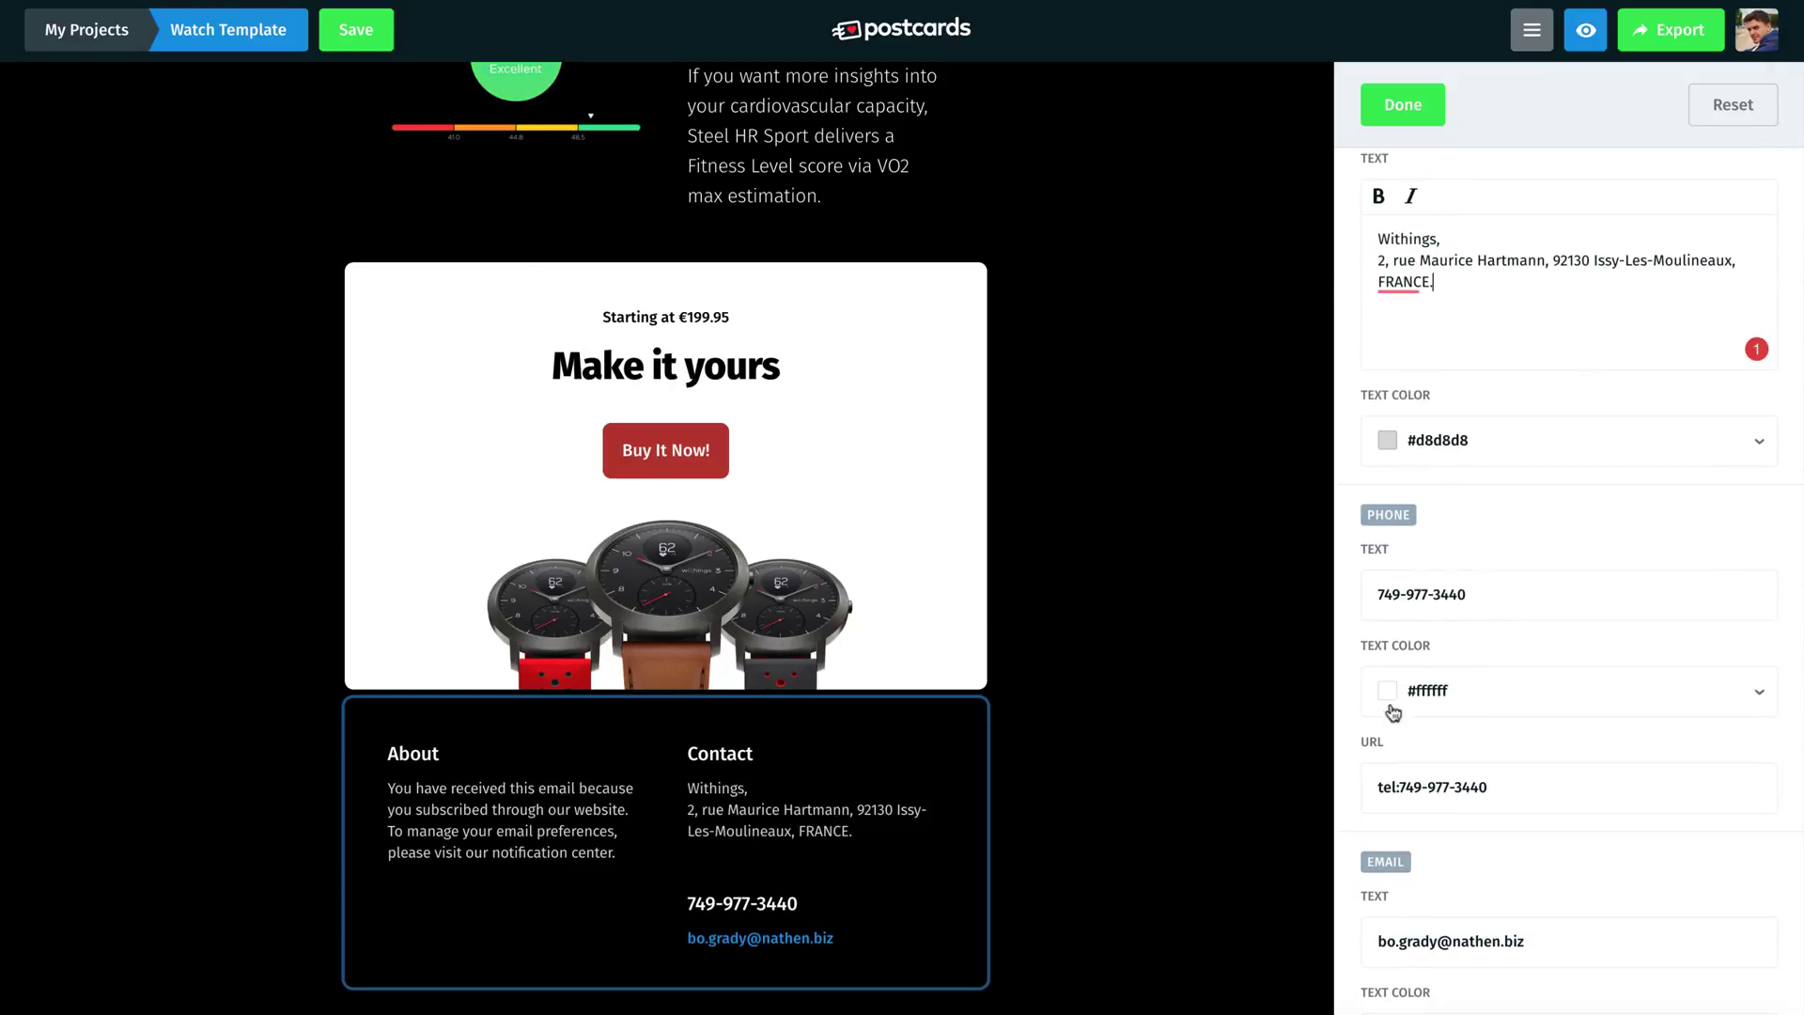
{"action": "triple_click", "coordinate": [1358, 611]}
{"action": "key", "text": "BackSpace"}
{"action": "scroll", "coordinate": [1355, 617], "scroll_direction": "down", "scroll_amount": 3}
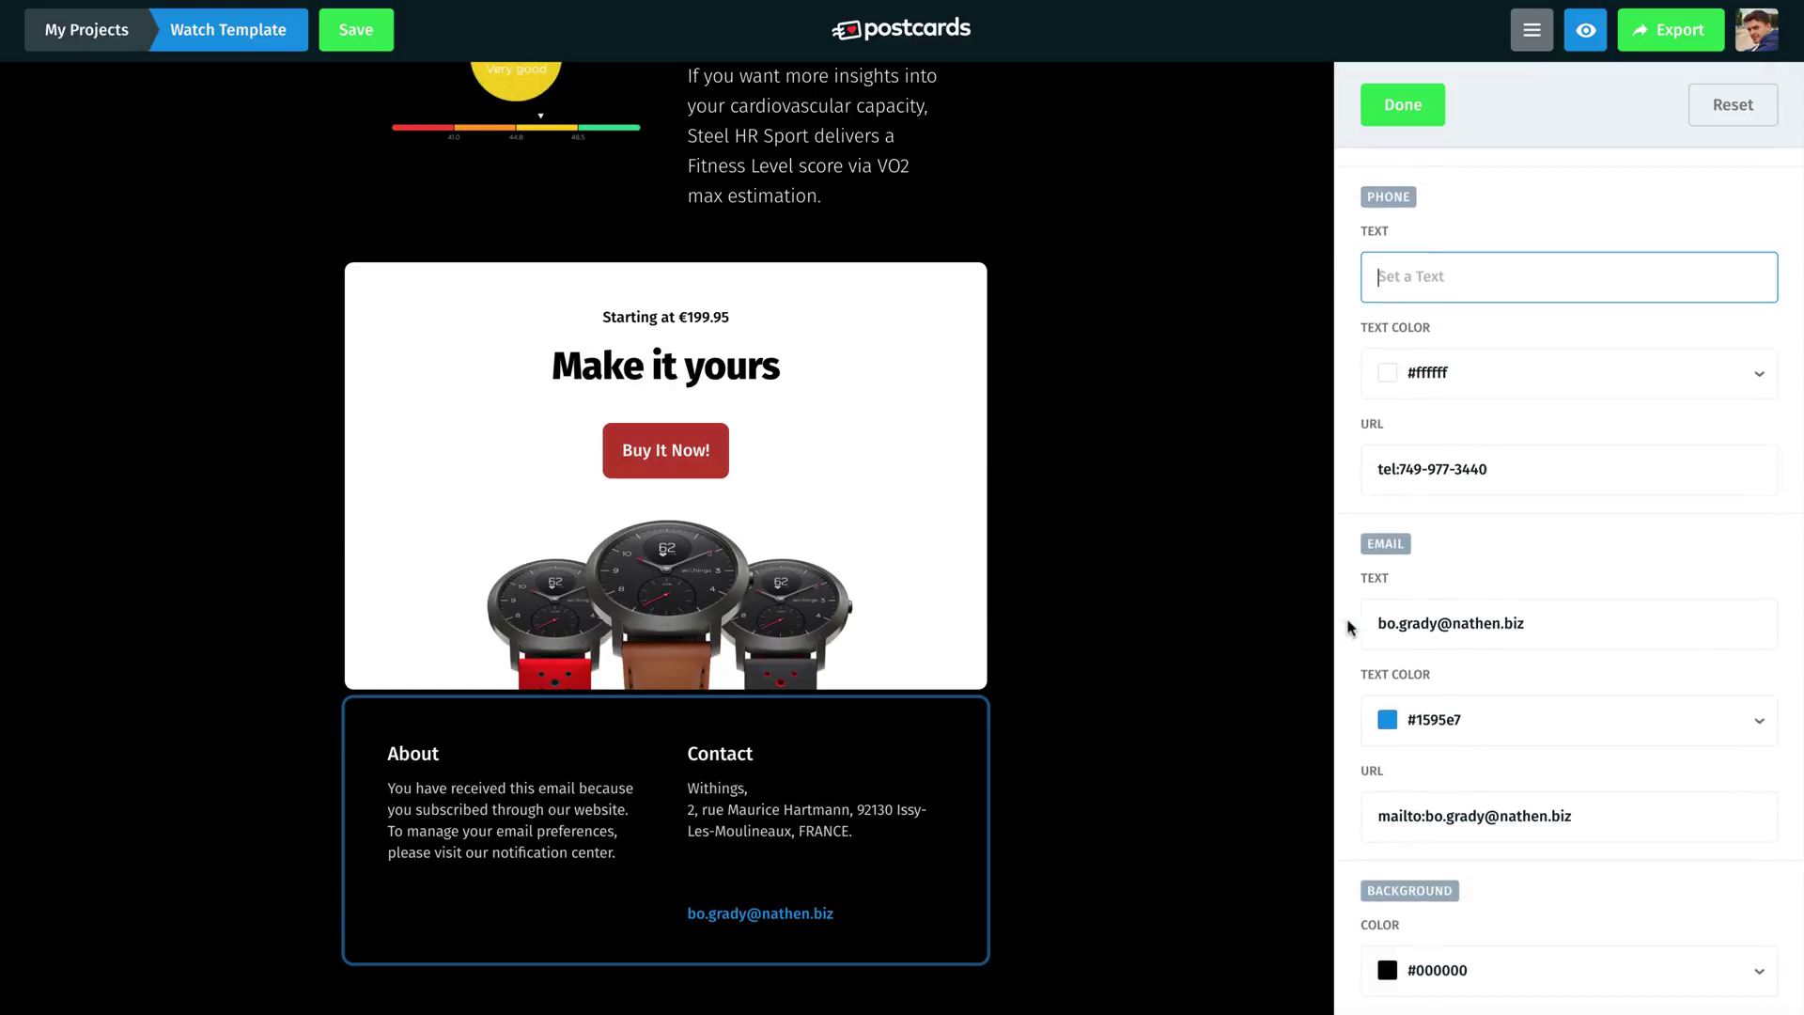
{"action": "triple_click", "coordinate": [1526, 619]}
{"action": "key", "text": "BackSpace"}
{"action": "triple_click", "coordinate": [1354, 819]}
{"action": "scroll", "coordinate": [1350, 781], "scroll_direction": "up", "scroll_amount": 8}
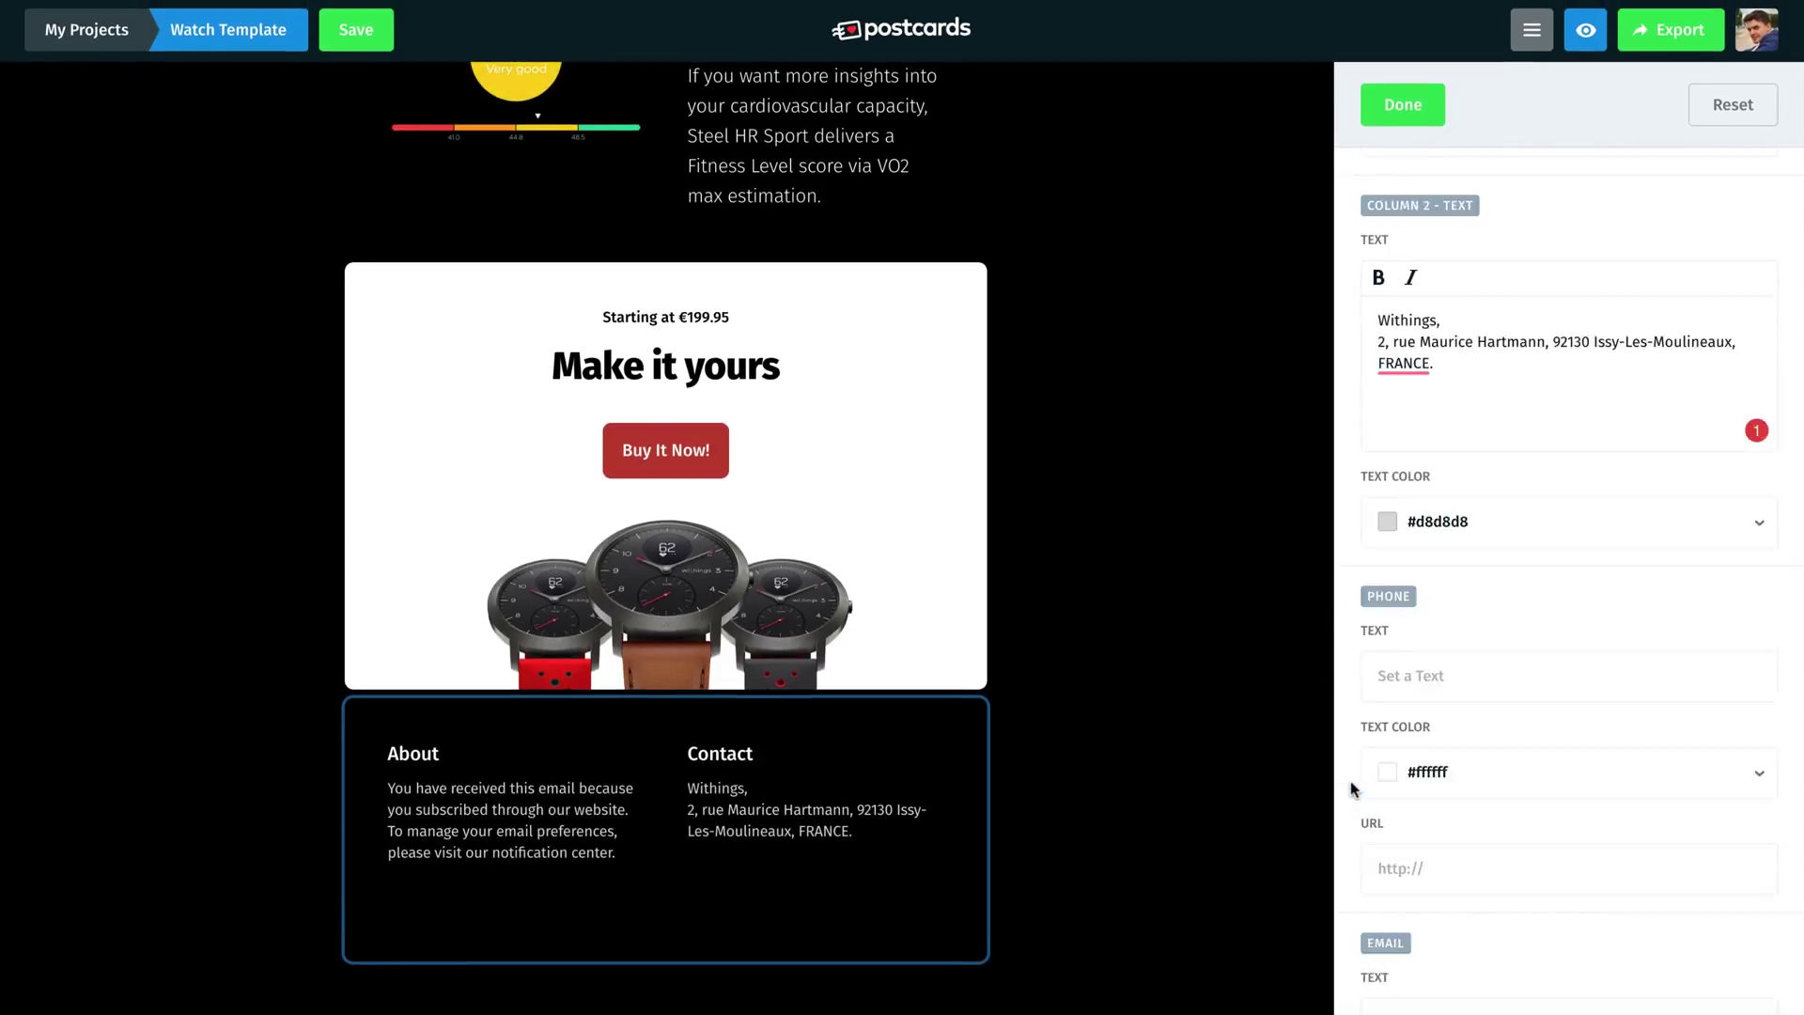
{"action": "left_click", "coordinate": [1403, 104]}
Preview the finished email and scroll through it
{"action": "scroll", "coordinate": [1365, 544], "scroll_direction": "up", "scroll_amount": 5}
{"action": "scroll", "coordinate": [1365, 544], "scroll_direction": "up", "scroll_amount": 10}
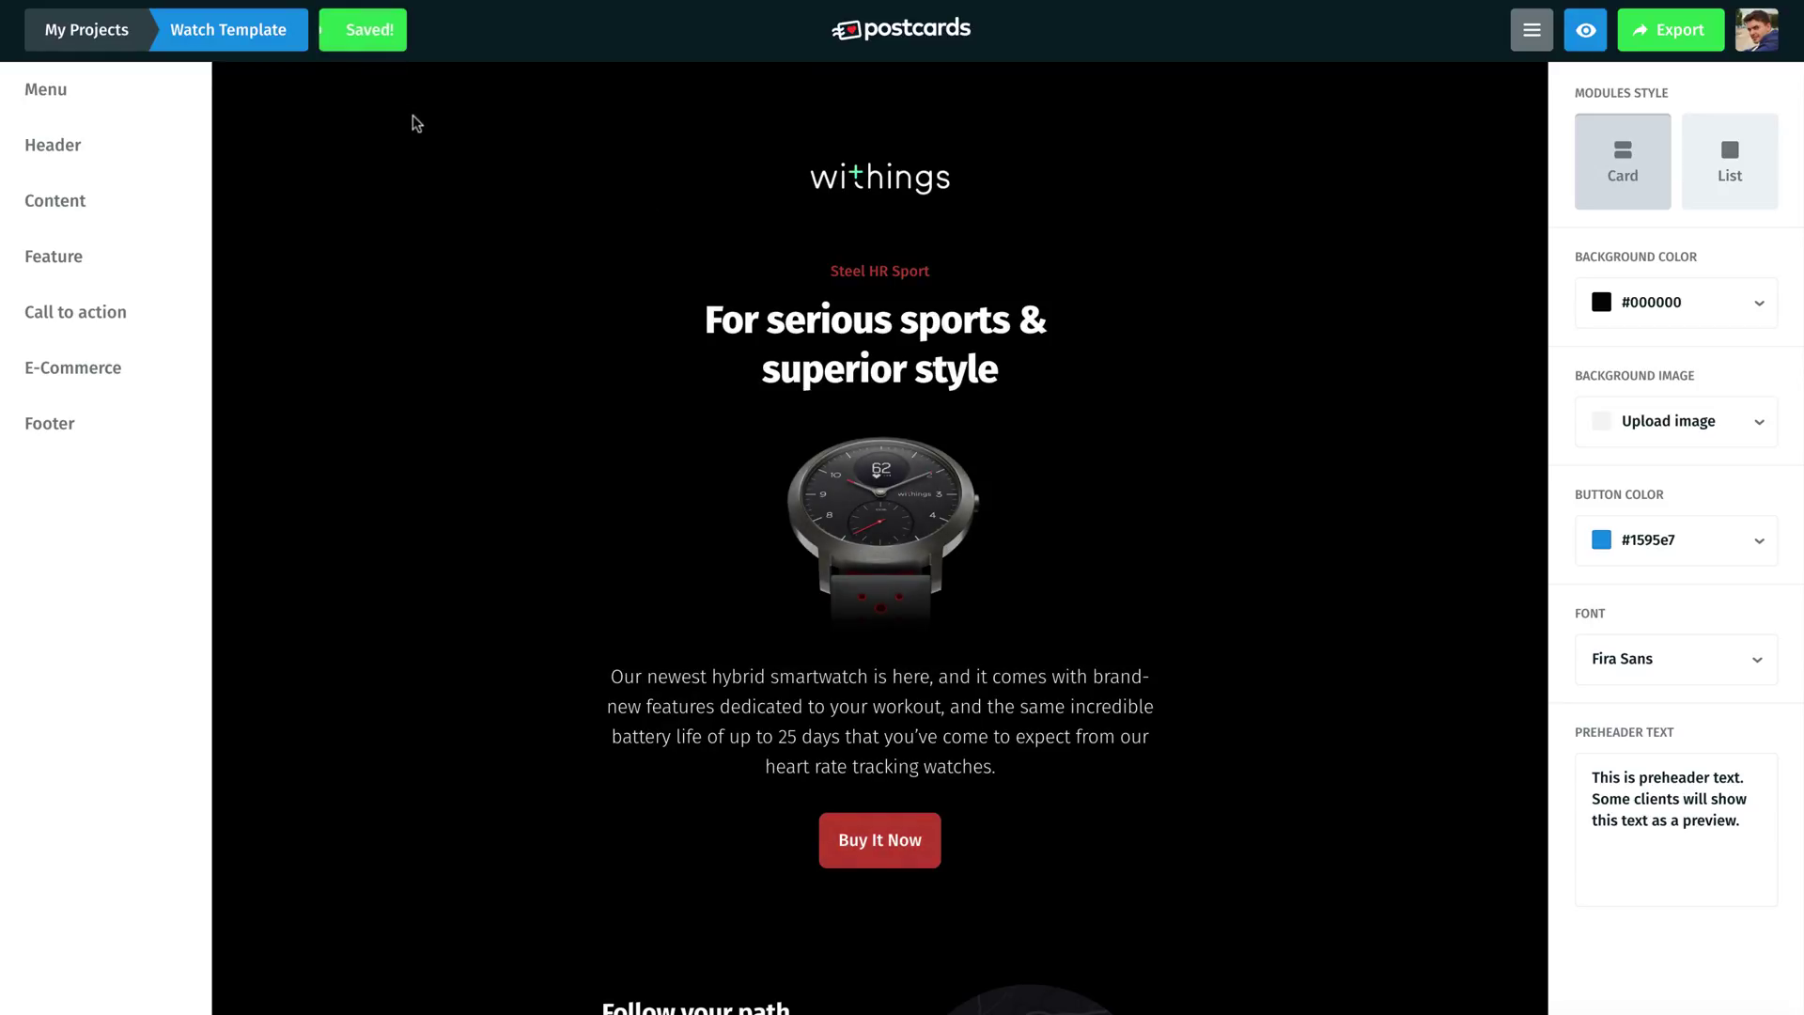
{"action": "left_click", "coordinate": [1585, 30]}
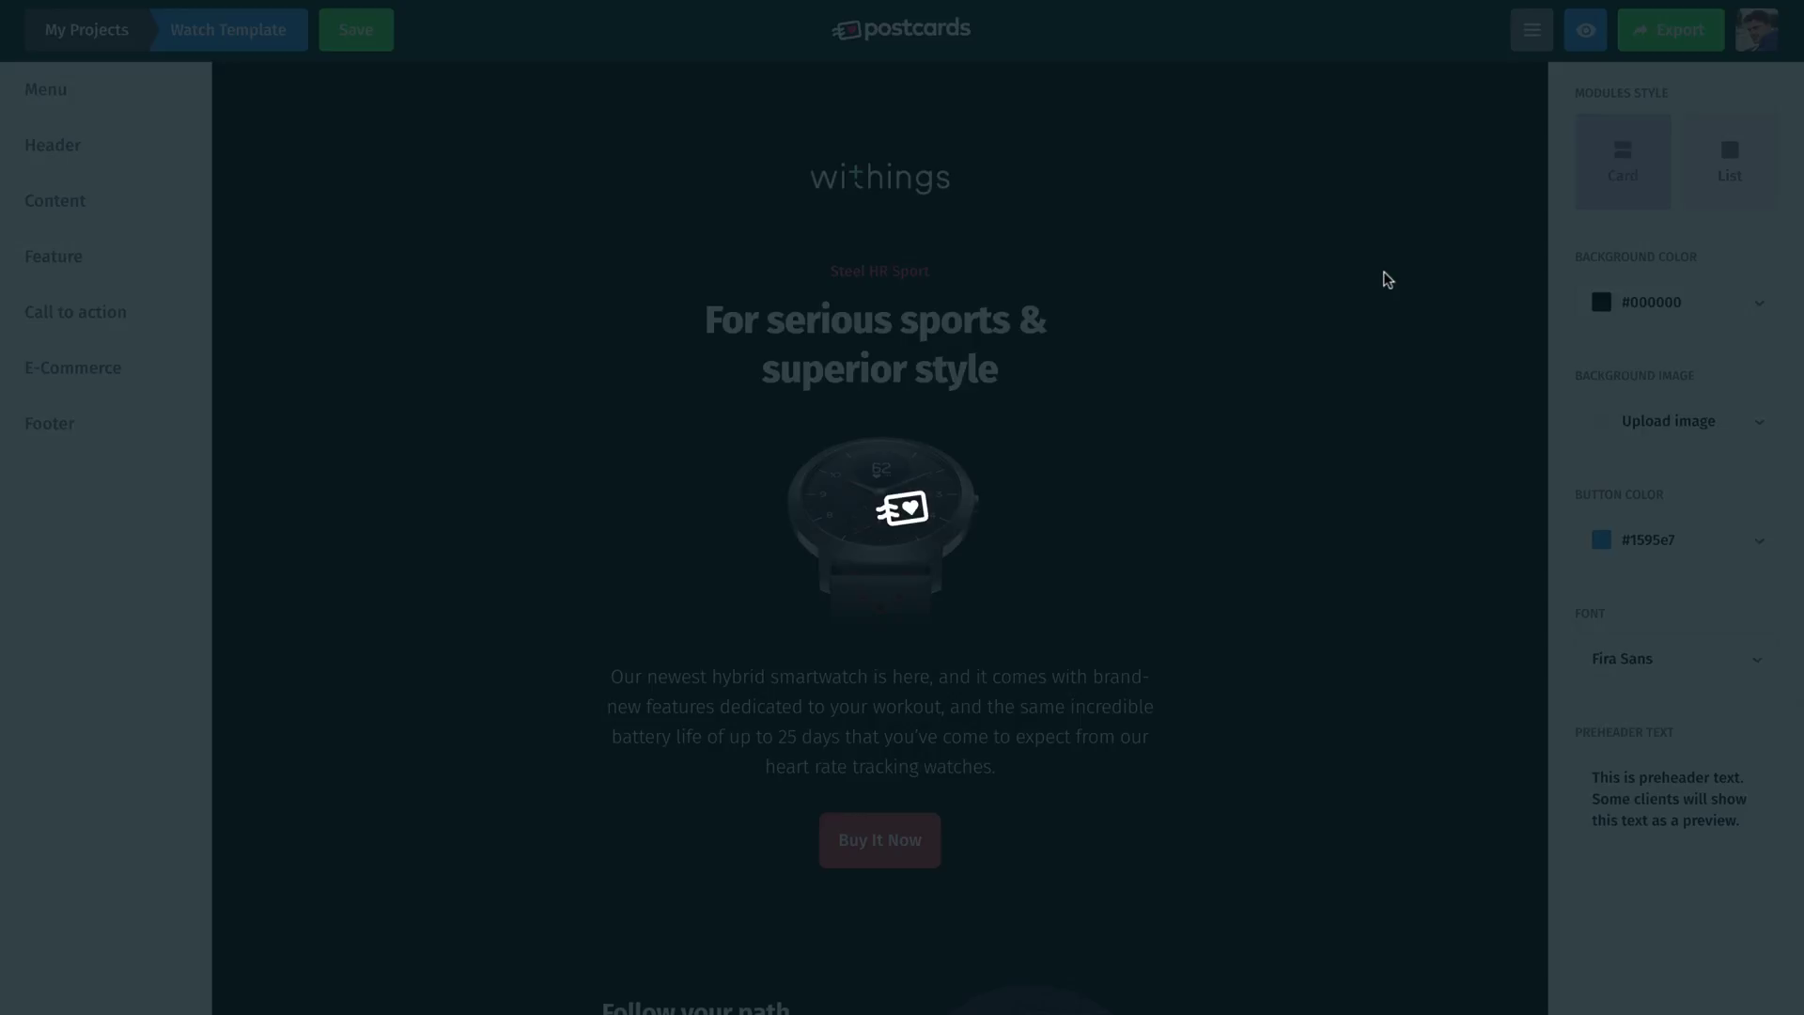
{"action": "scroll", "coordinate": [1388, 279], "scroll_direction": "down", "scroll_amount": 7}
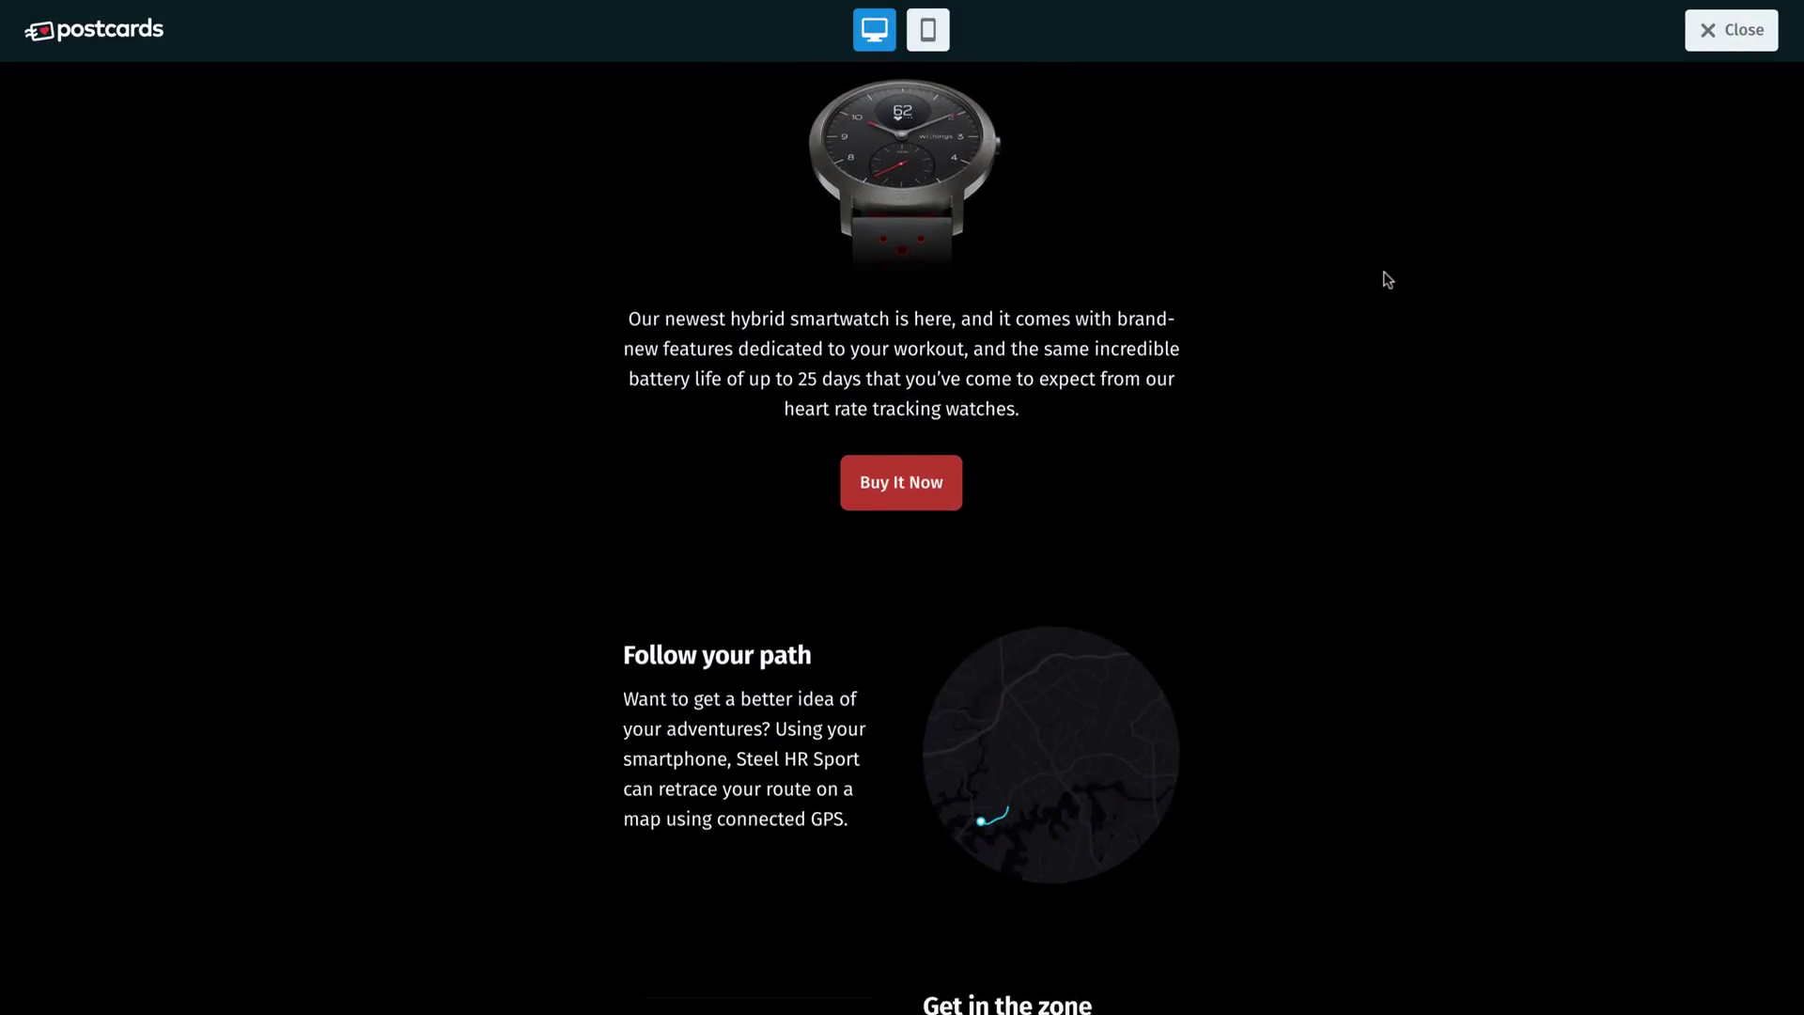
{"action": "scroll", "coordinate": [1387, 279], "scroll_direction": "down", "scroll_amount": 8}
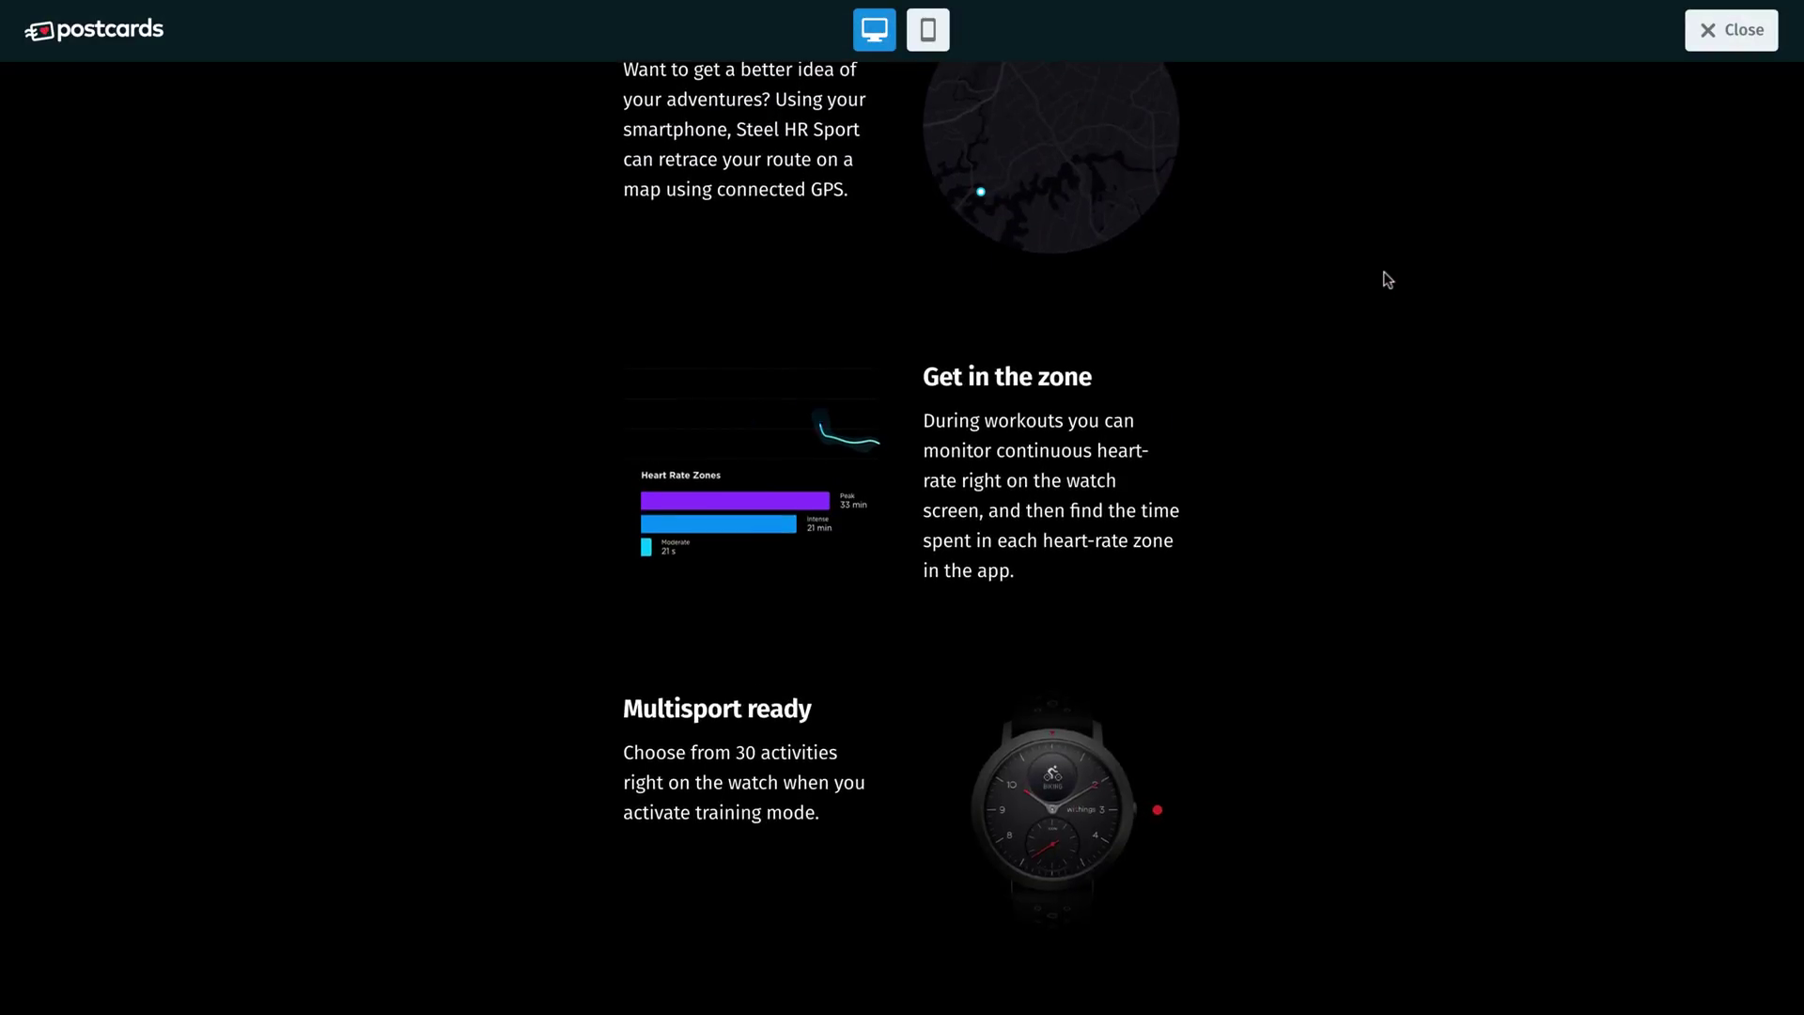
{"action": "scroll", "coordinate": [1388, 279], "scroll_direction": "down", "scroll_amount": 7}
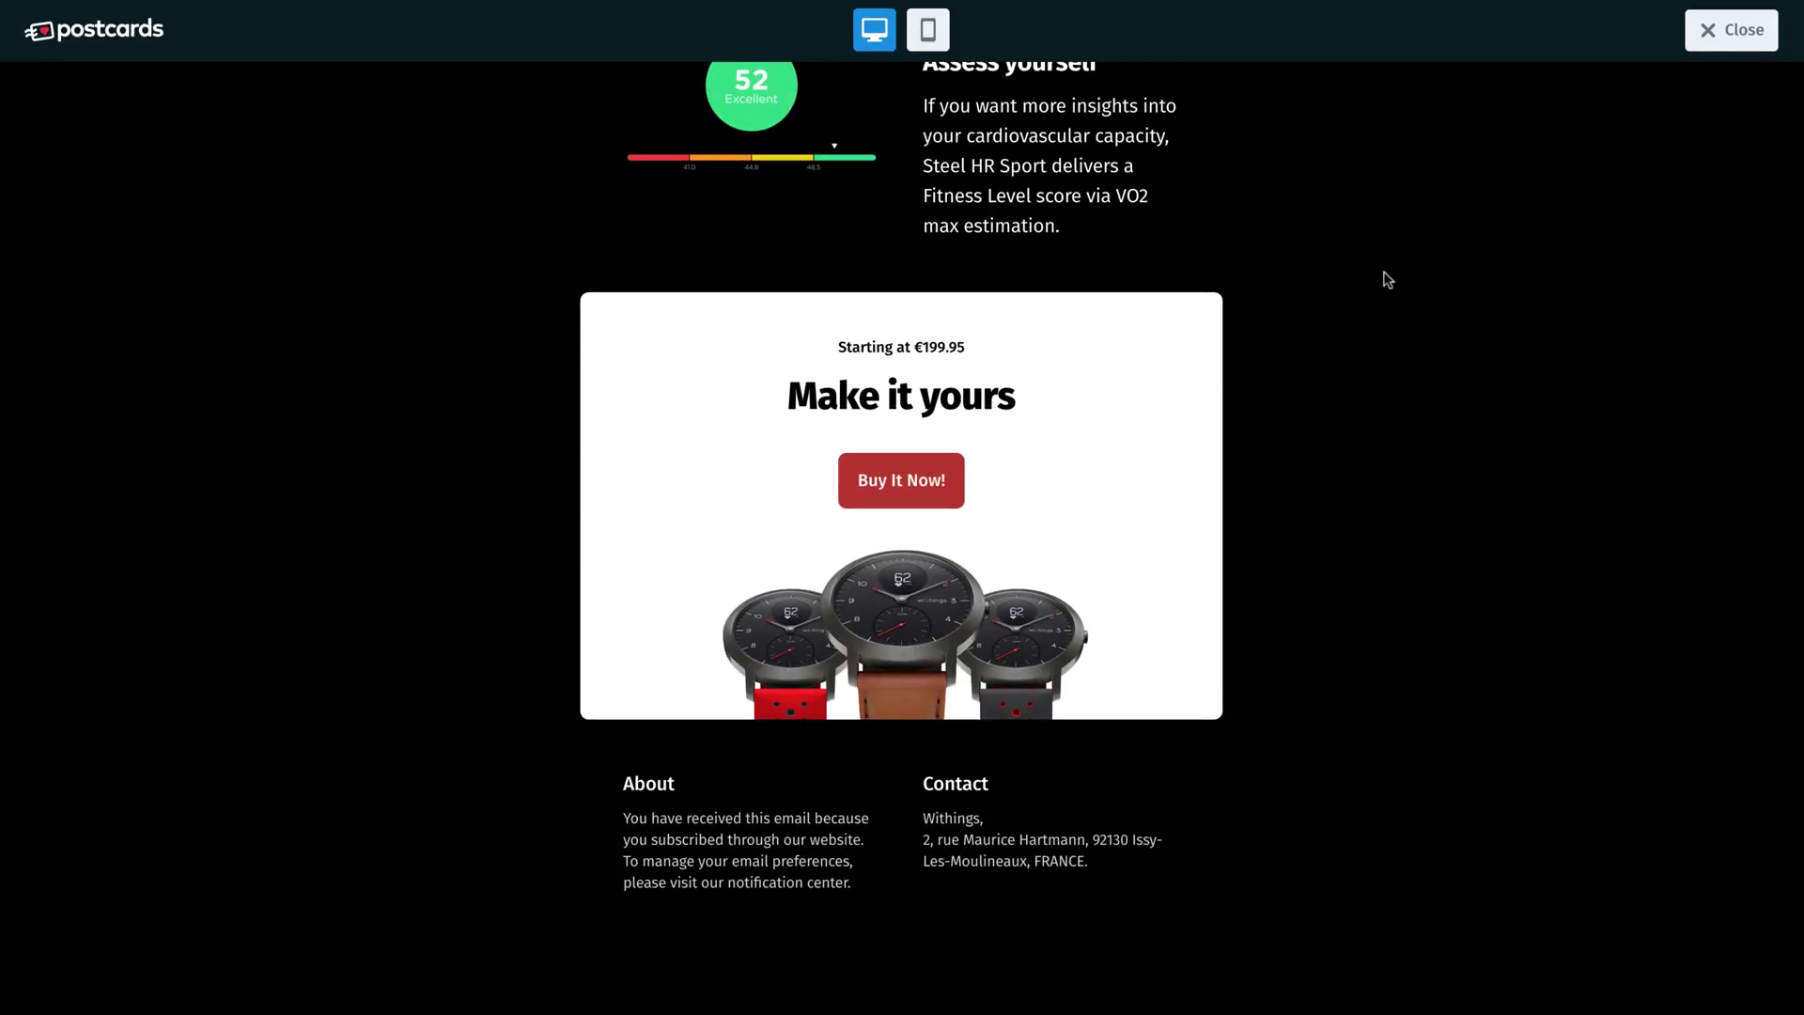
{"action": "scroll", "coordinate": [1387, 279], "scroll_direction": "up", "scroll_amount": 20}
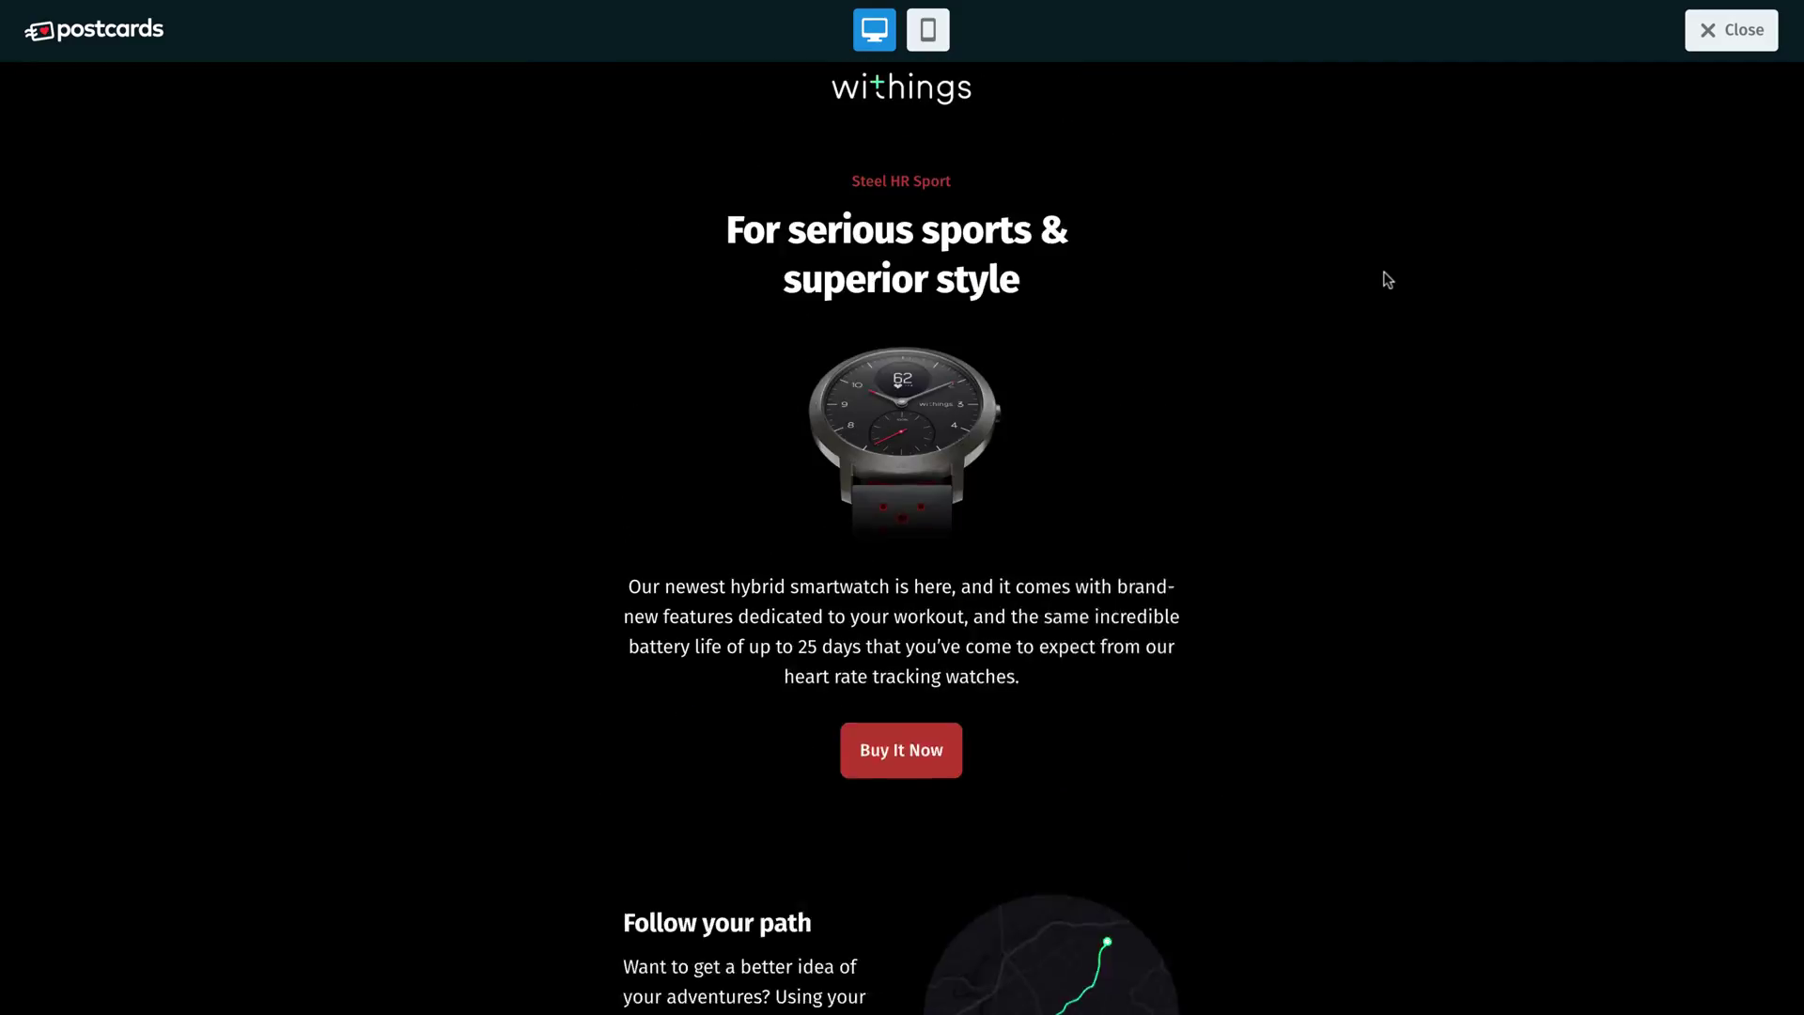
Export the newsletter as a zip and open the downloaded archive
{"action": "key", "text": "Escape"}
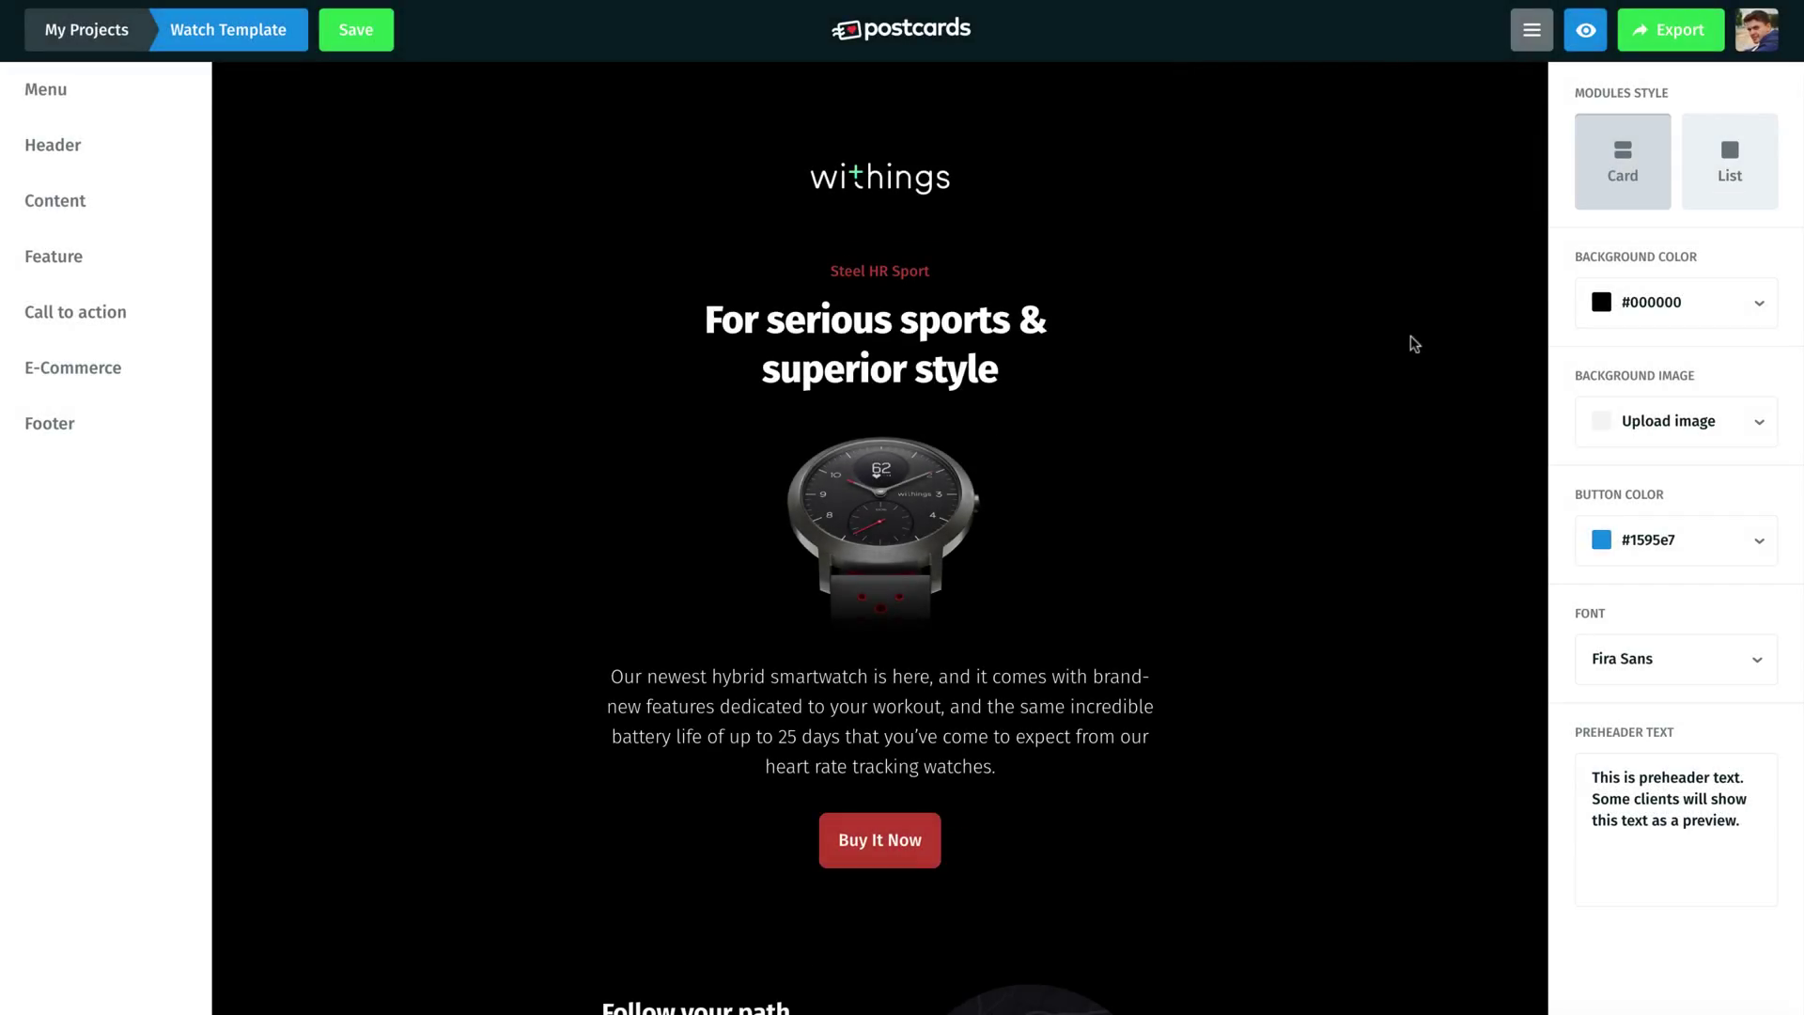
{"action": "left_click", "coordinate": [1628, 47]}
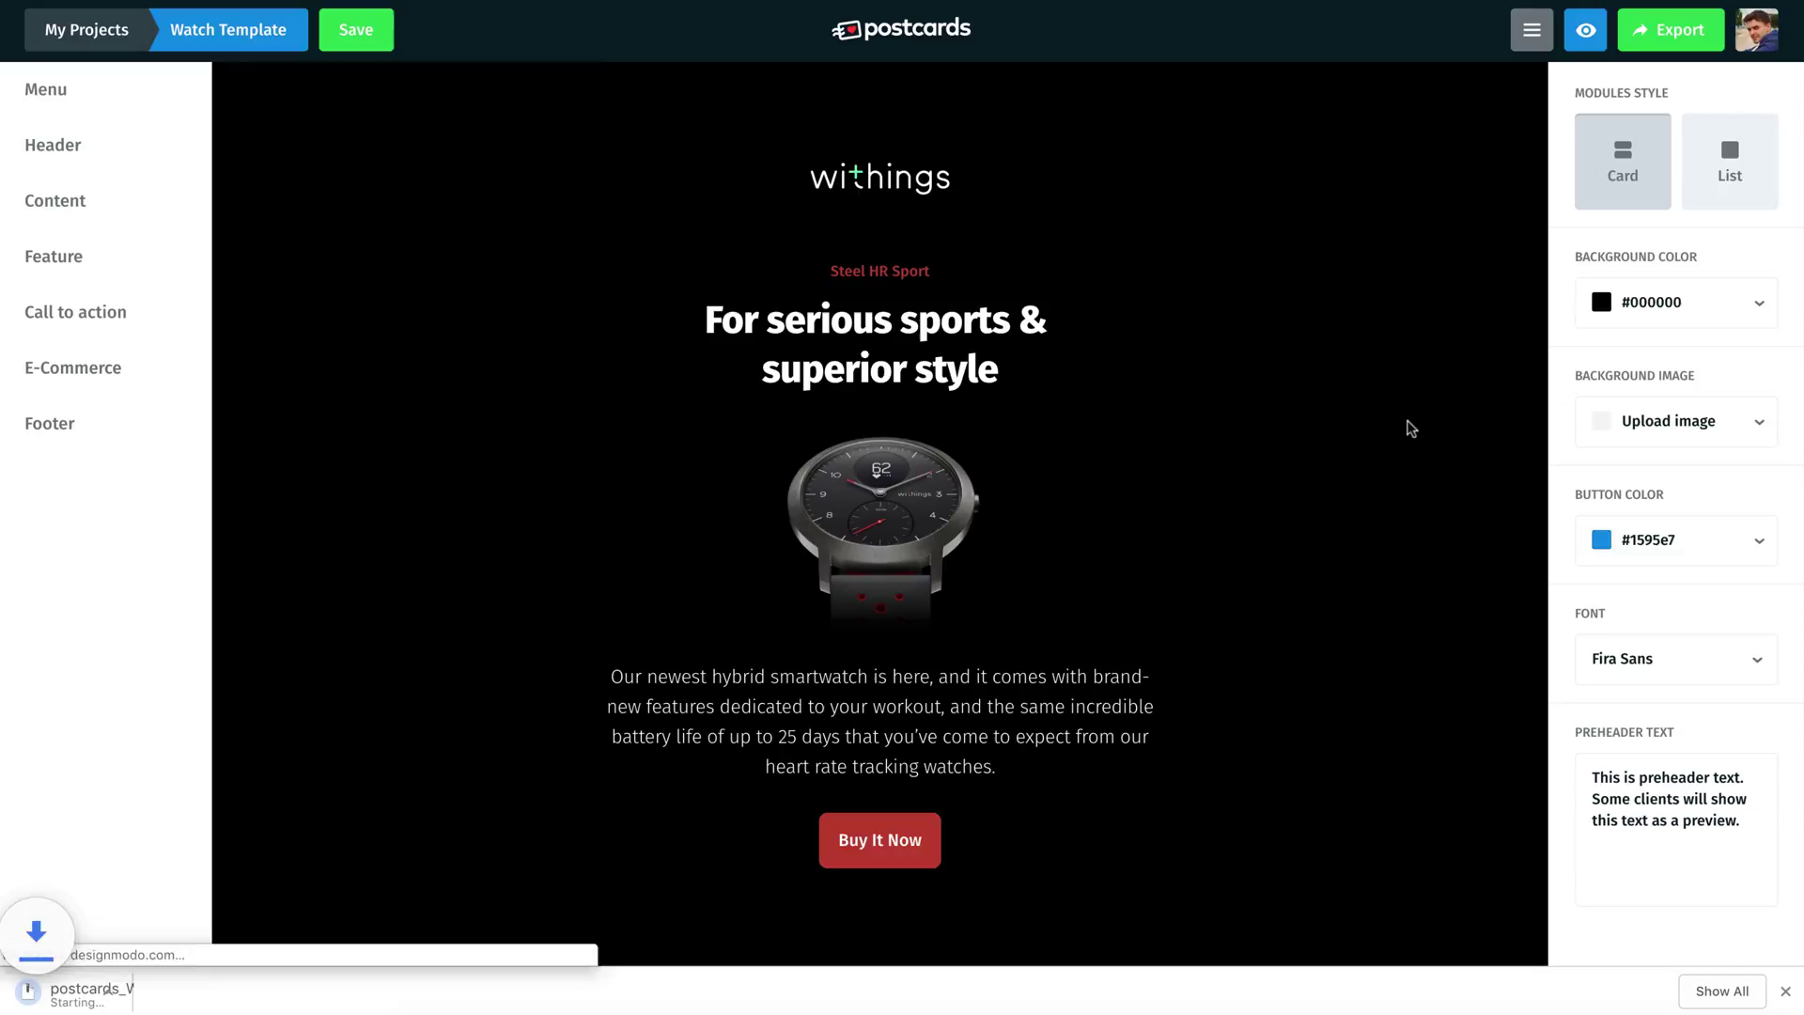
{"action": "left_click", "coordinate": [149, 985]}
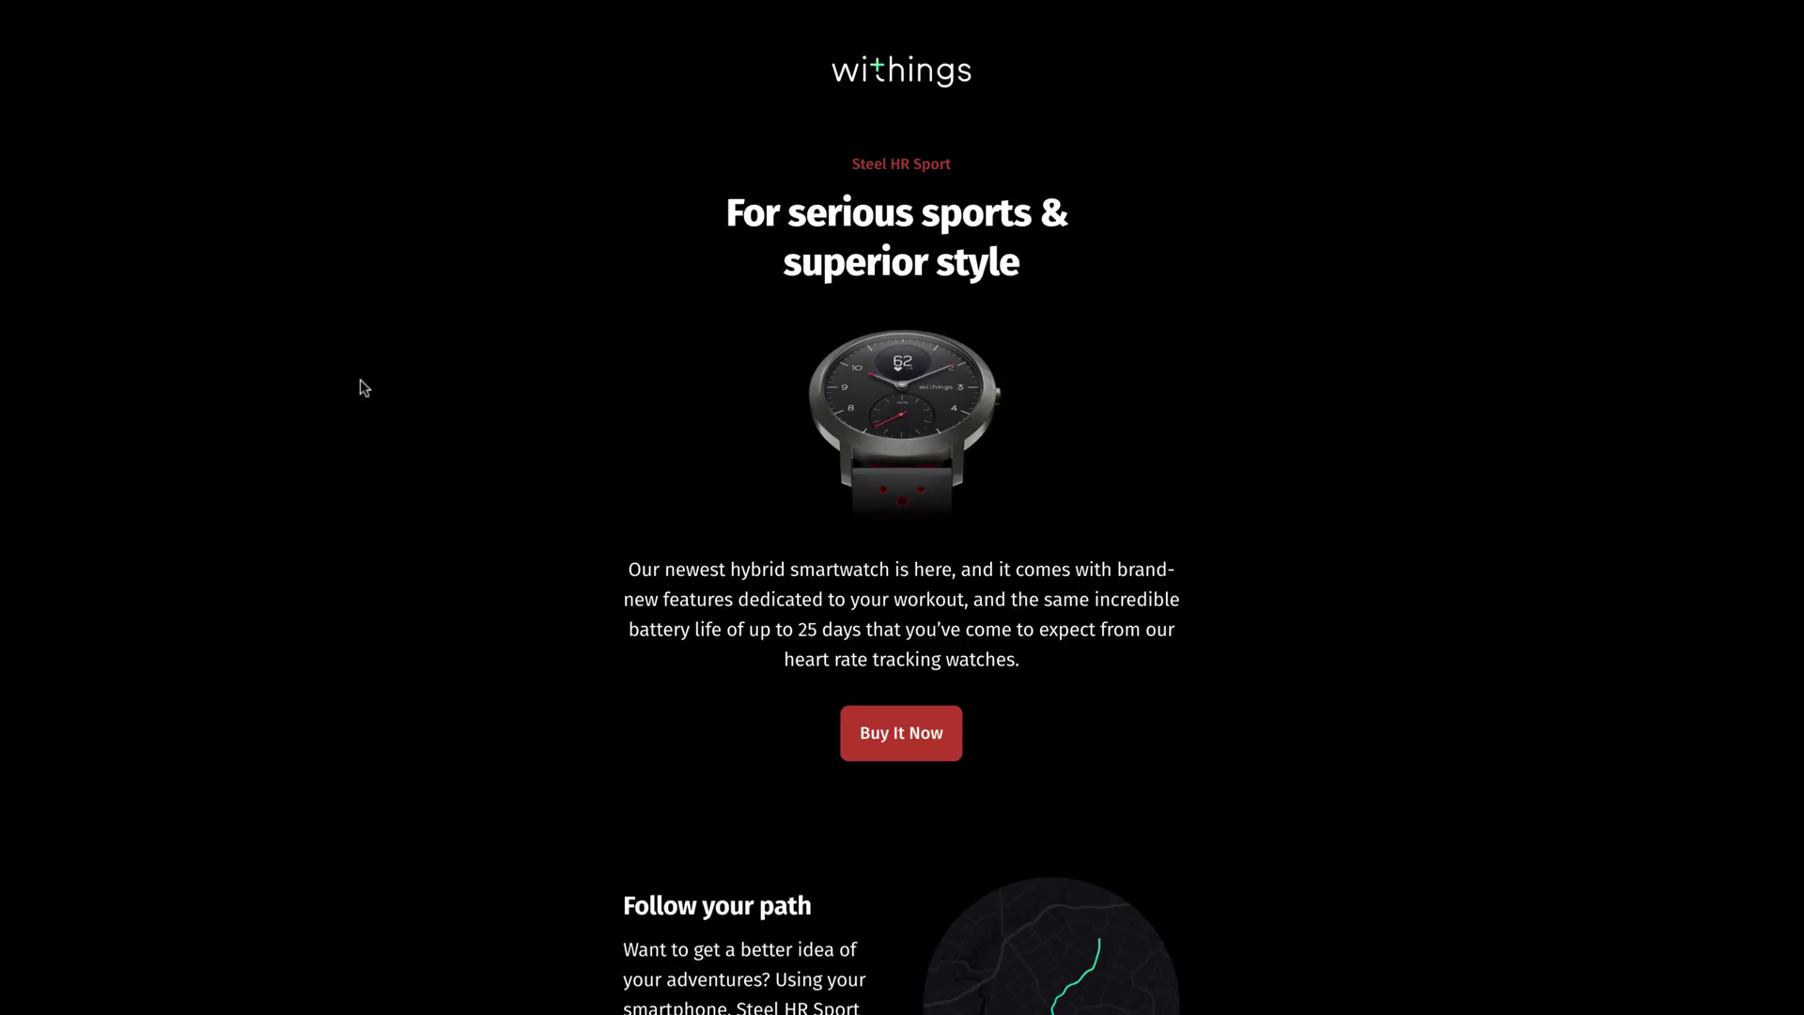
Scroll the exported newsletter in Chrome down to the Make it yours card and footer
{"action": "scroll", "coordinate": [365, 388], "scroll_direction": "down", "scroll_amount": 8}
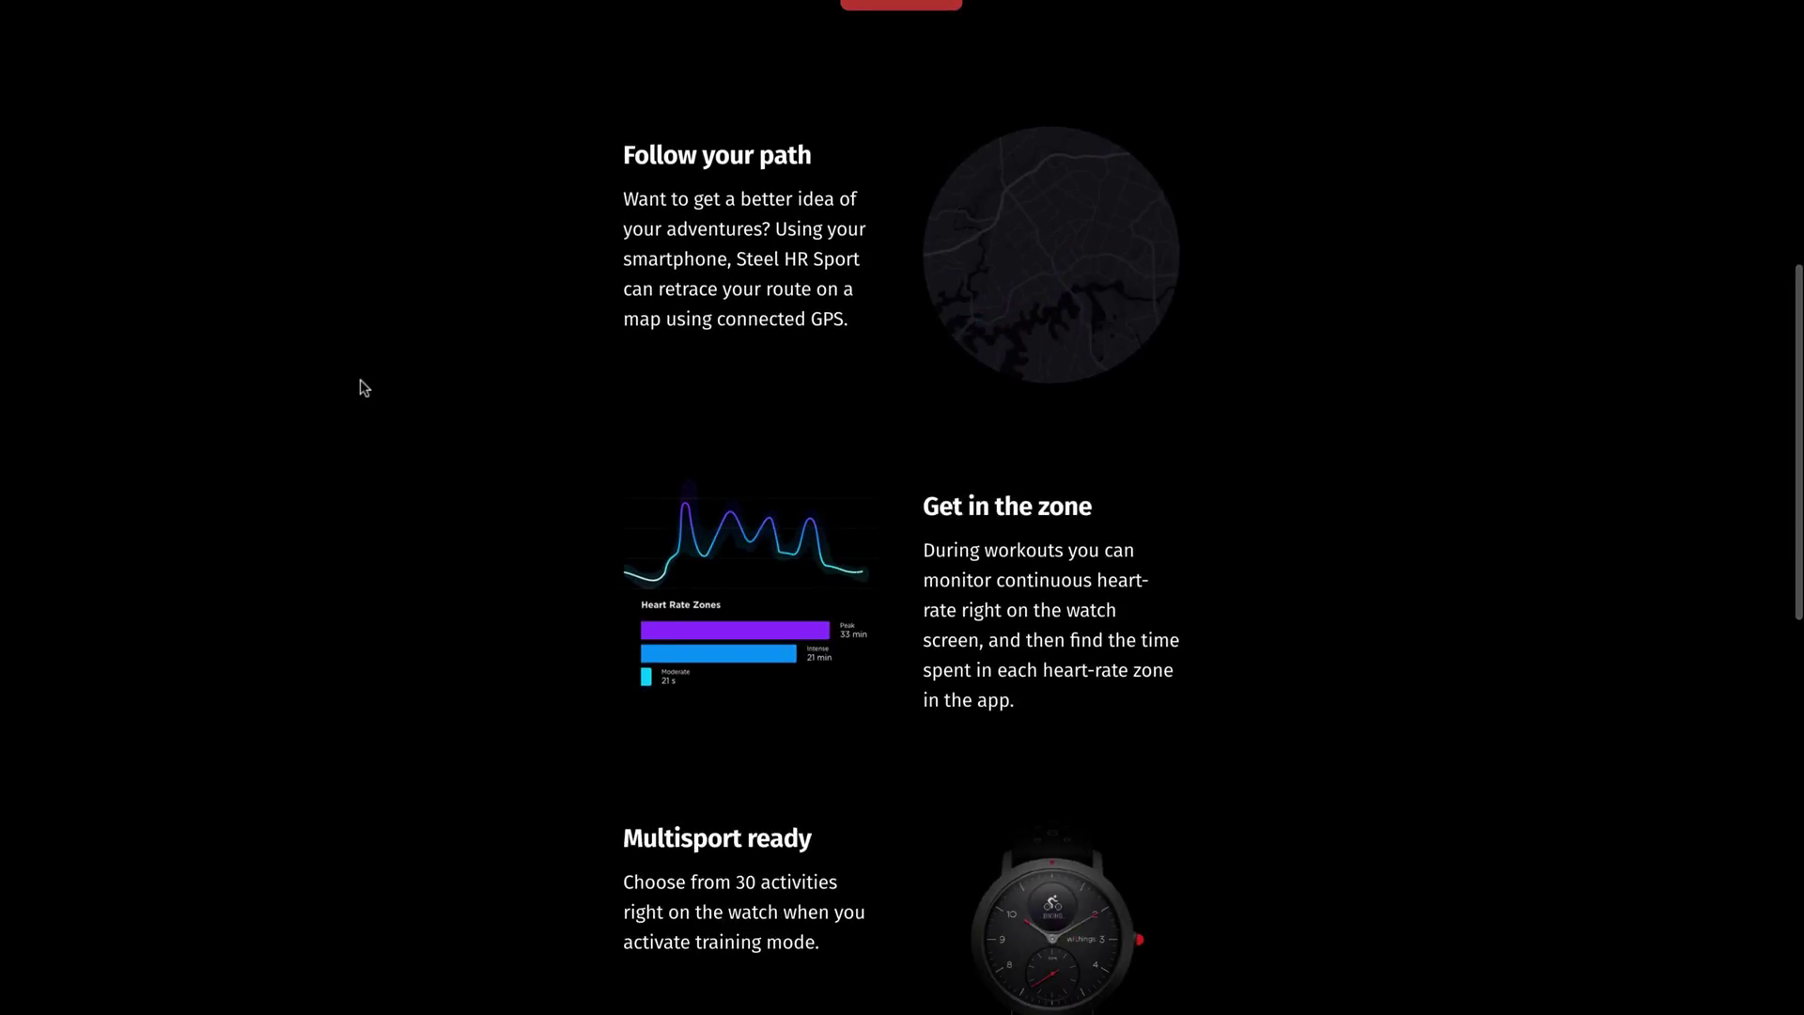
{"action": "scroll", "coordinate": [364, 388], "scroll_direction": "down", "scroll_amount": 10}
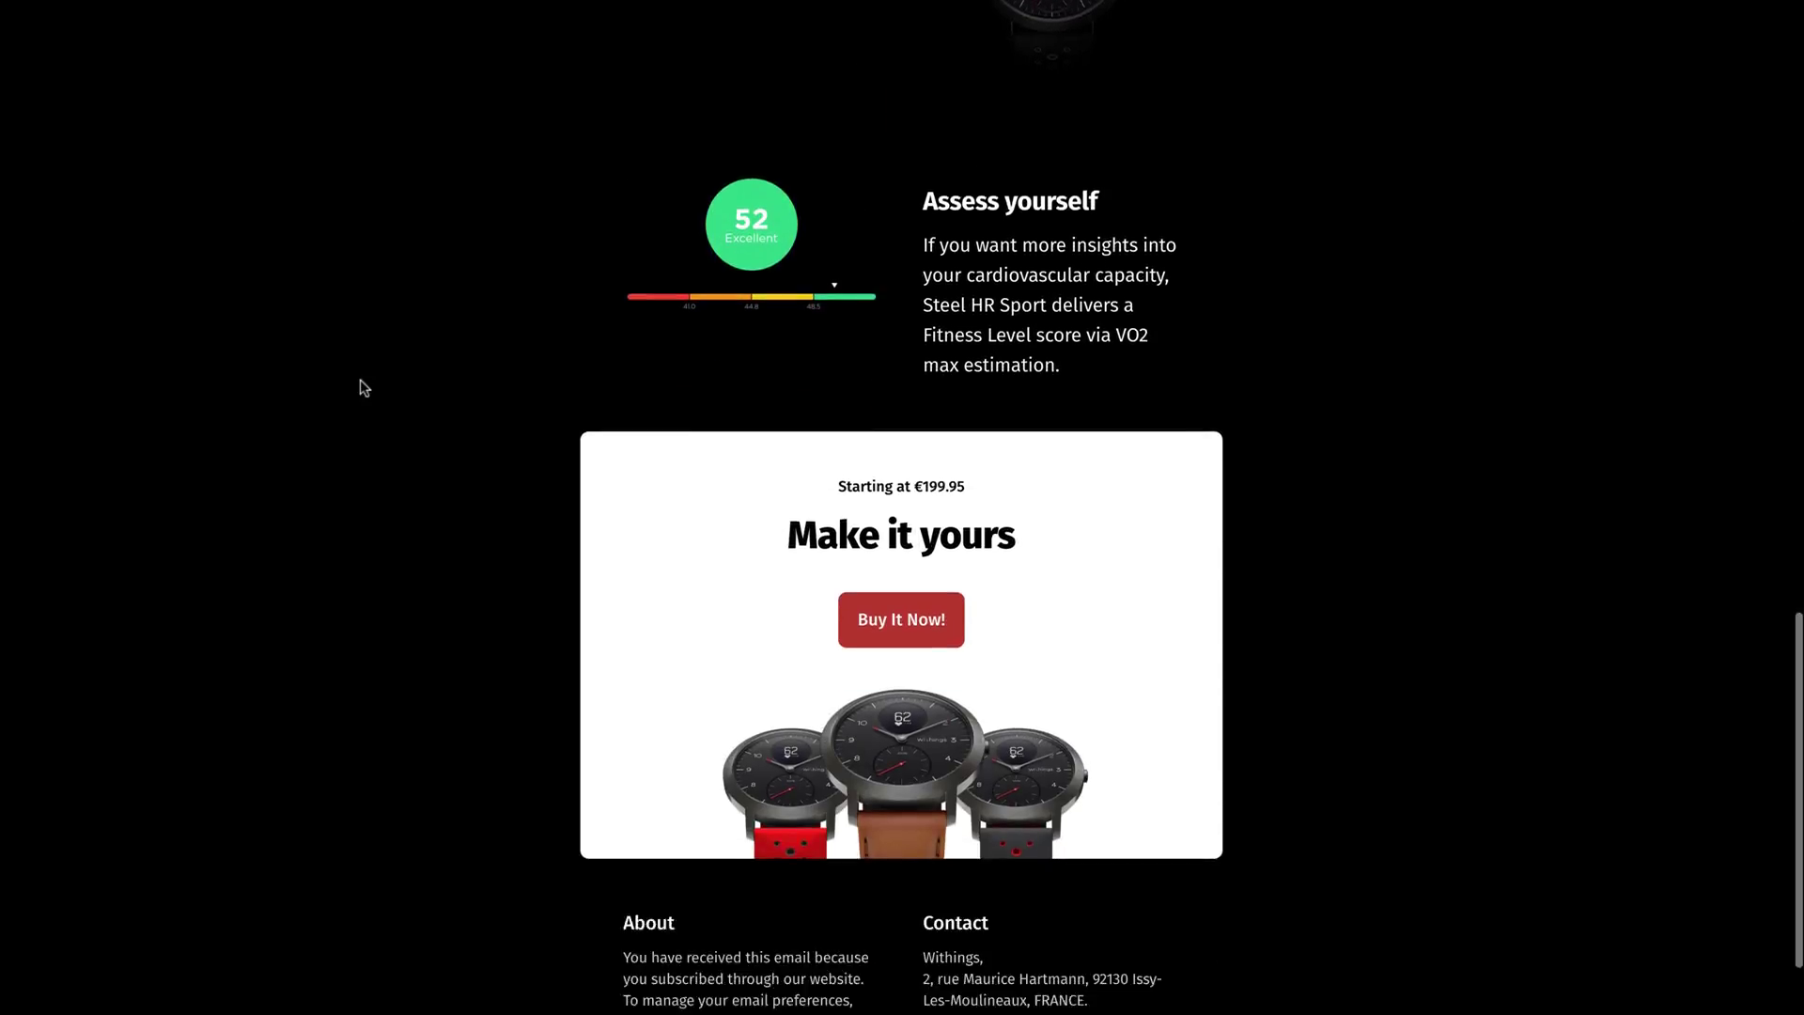